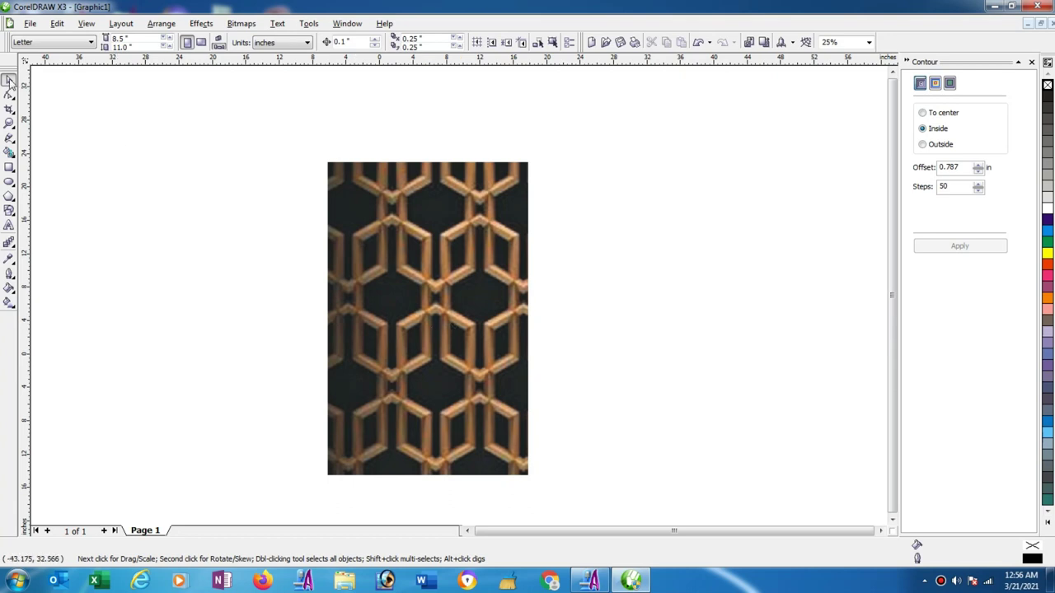
Lock the lattice photo in place so it cannot move, then deselect it
right_click(456, 309)
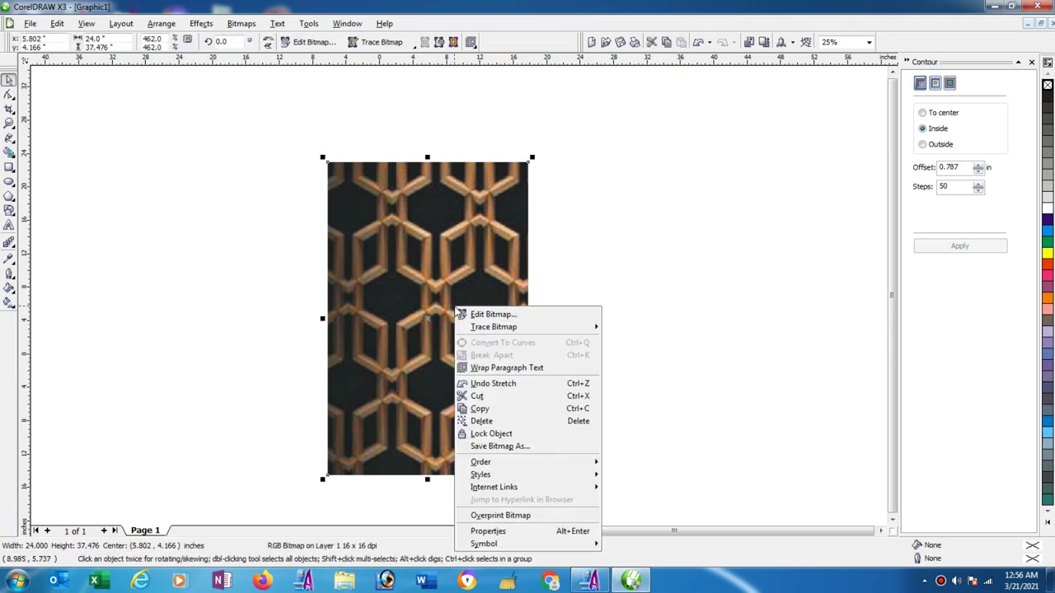
left_click(520, 435)
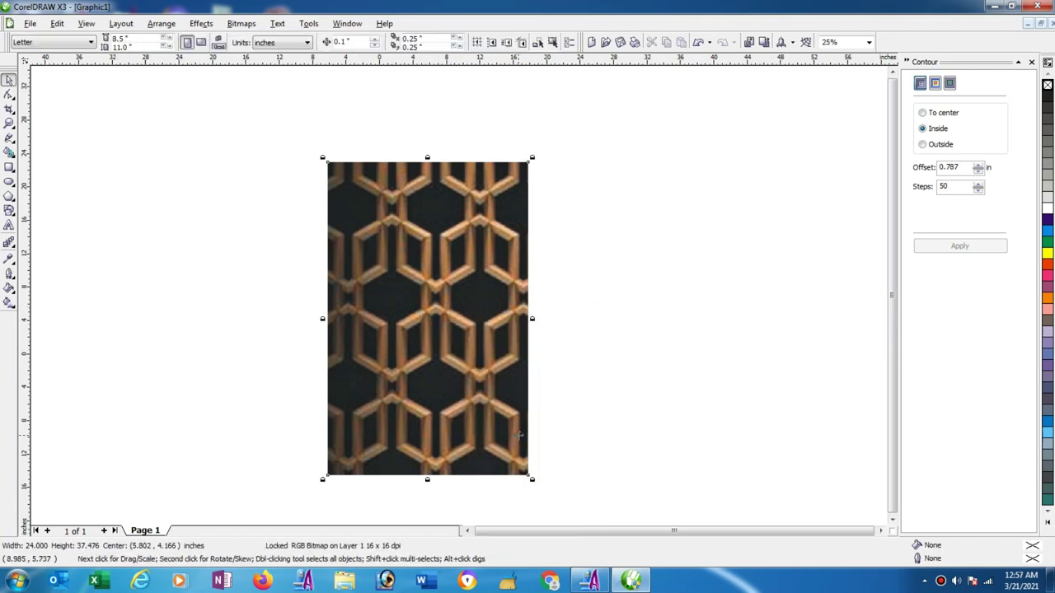
left_click(601, 415)
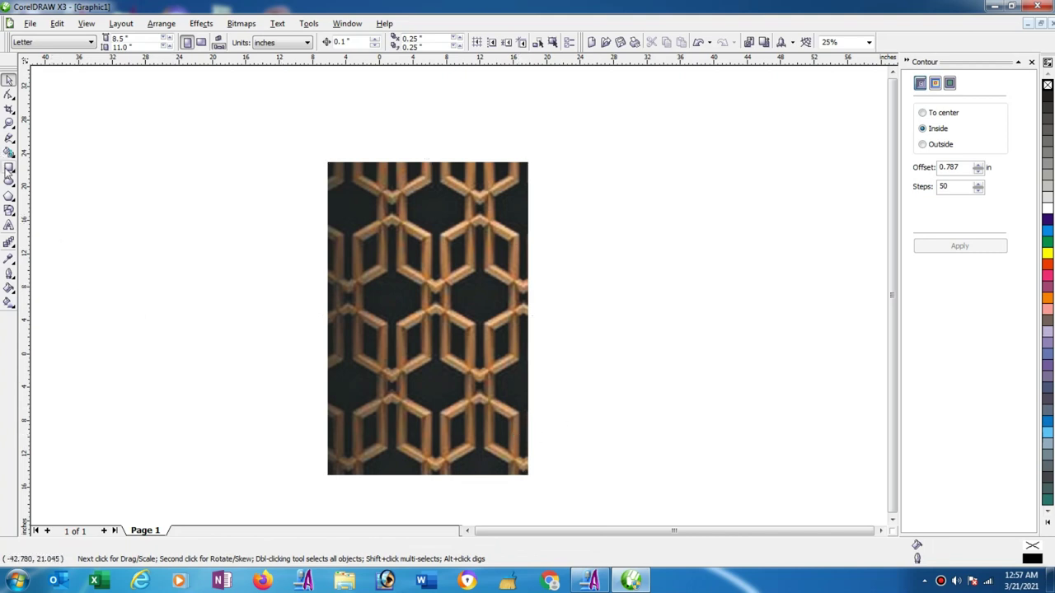
Draw a red-outlined rectangle over the central hexagon cell, undoing a trial curve conversion
left_click(9, 167)
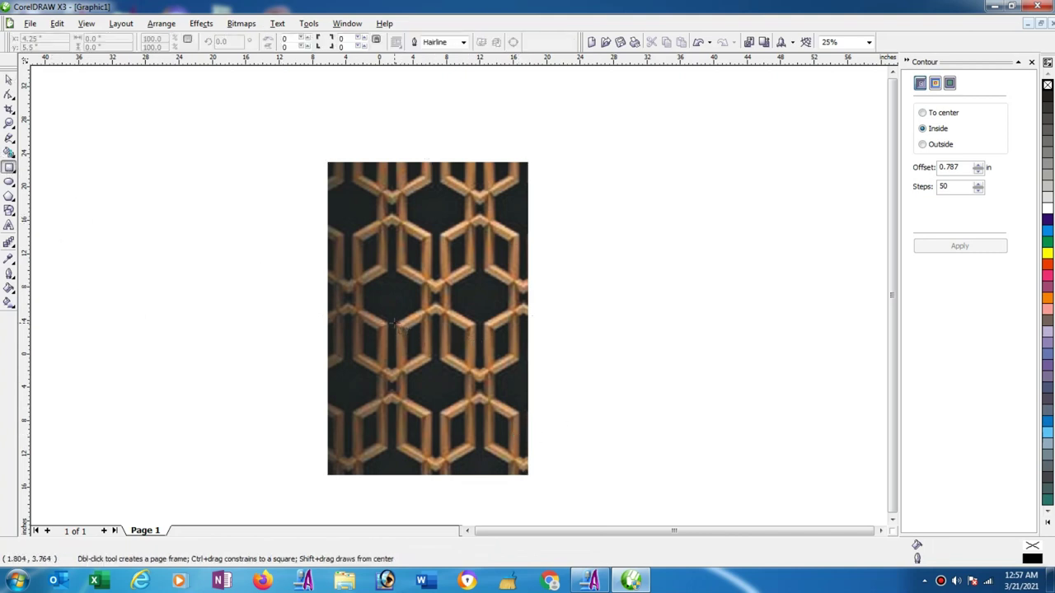
left_click_drag(396, 324, 483, 459)
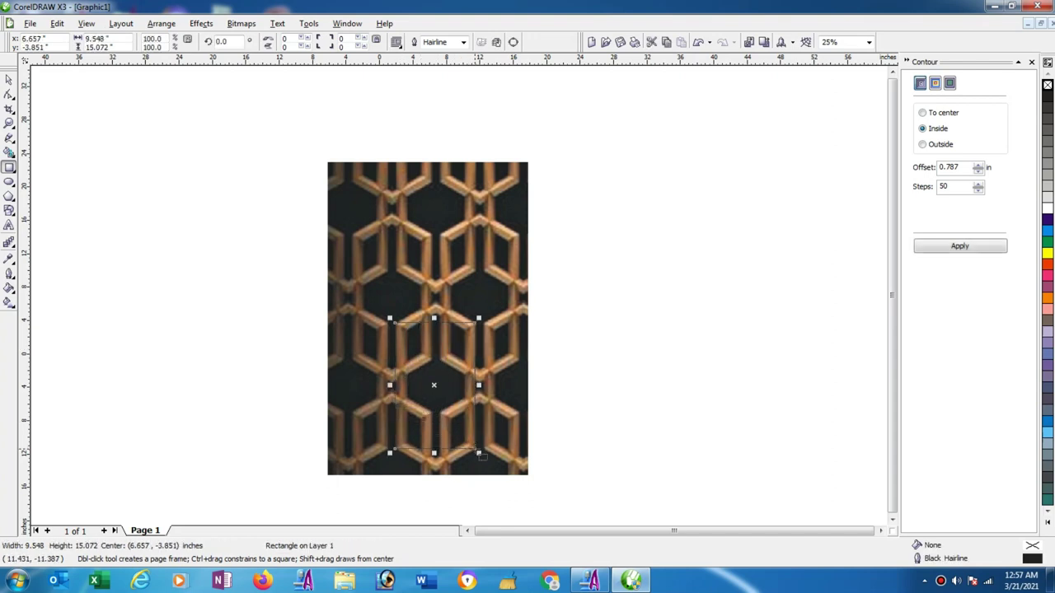
right_click(1047, 267)
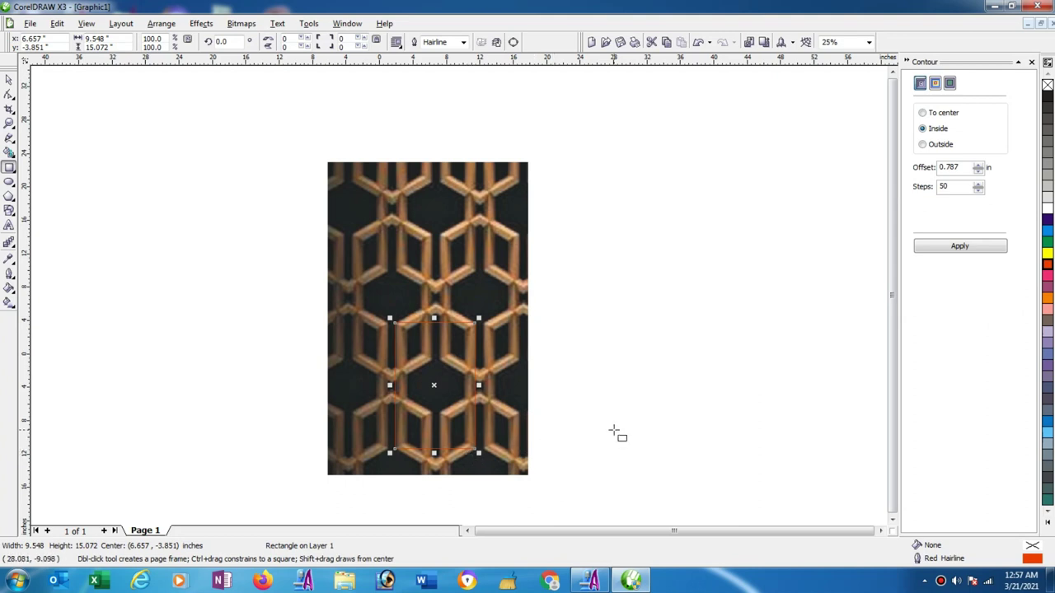
key("ctrl+q")
left_click(8, 80)
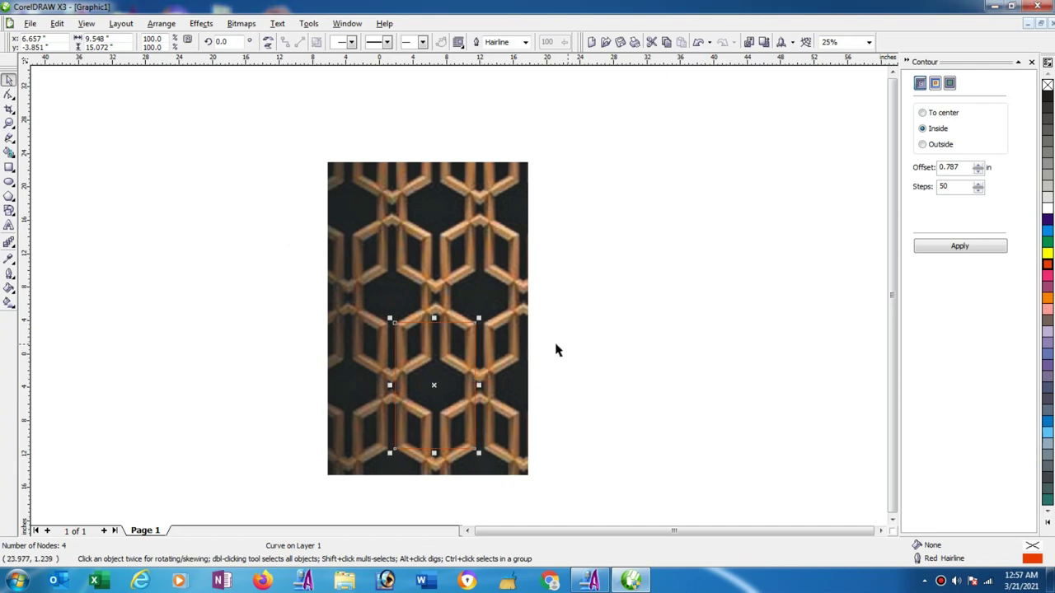
left_click(484, 372)
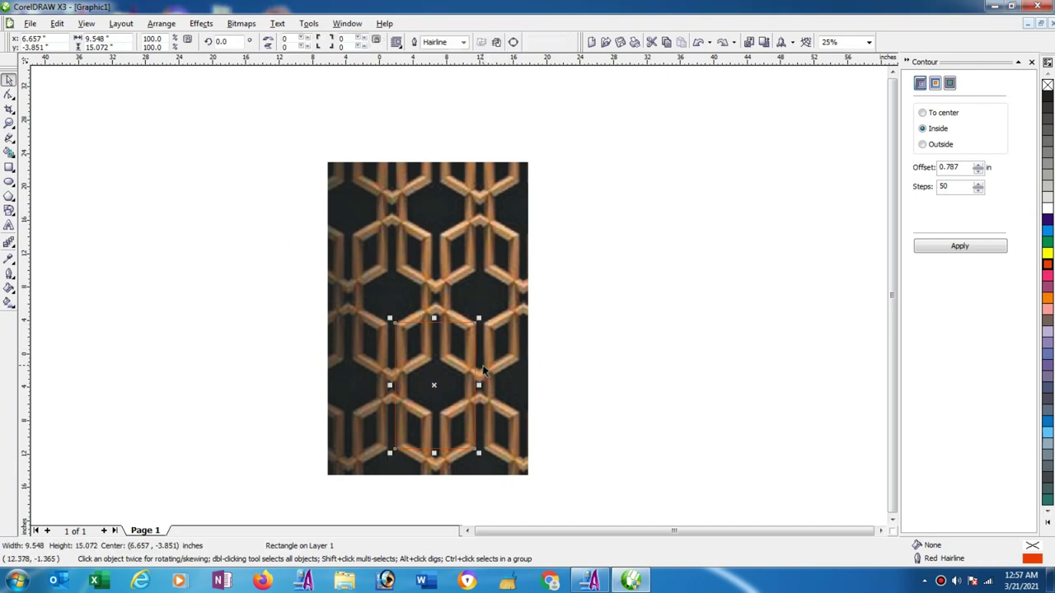
Convert the red rectangle to curves and place a vertical guideline through its centre
right_click(476, 363)
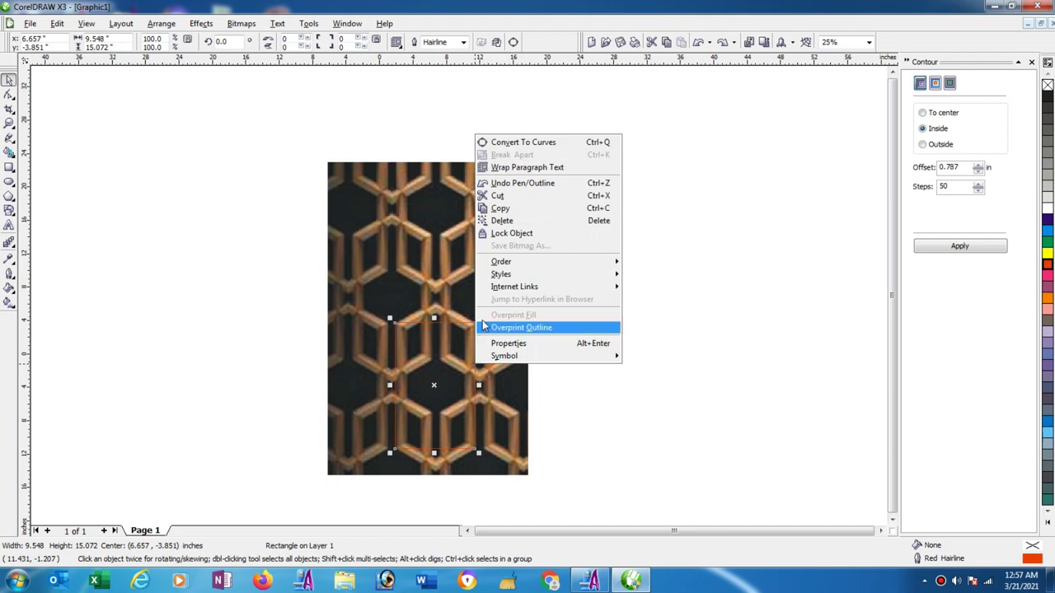
left_click(578, 149)
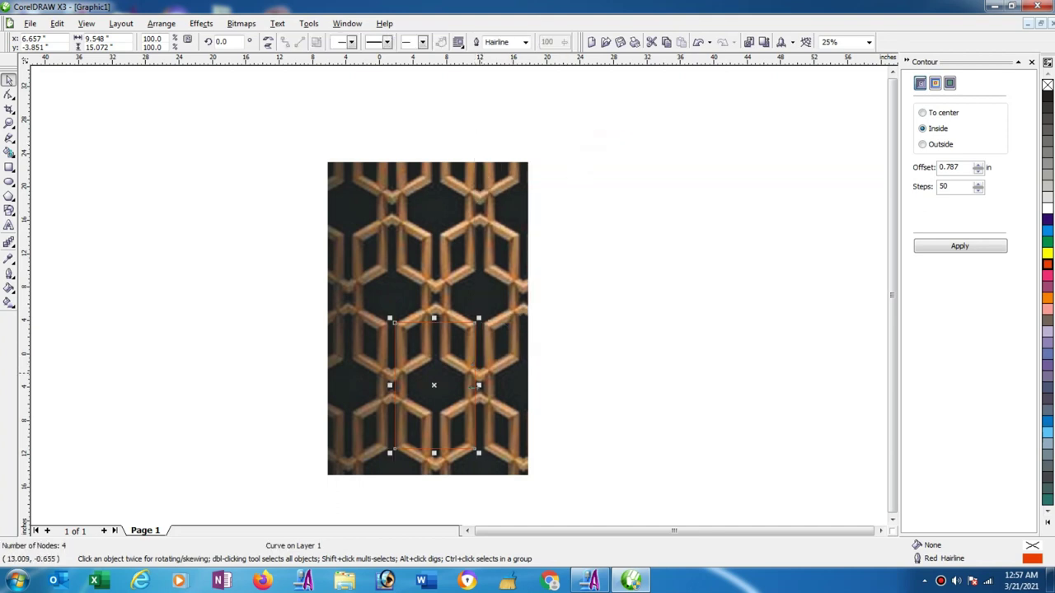
scroll(460, 301, "up", 1)
scroll(464, 311, "up", 1)
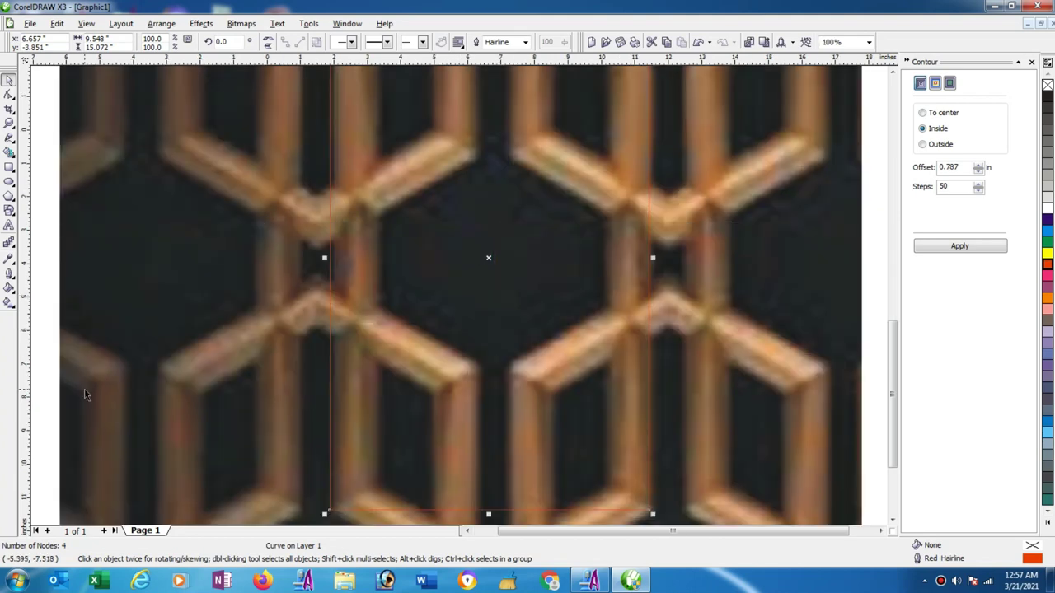
scroll(192, 379, "down", 1)
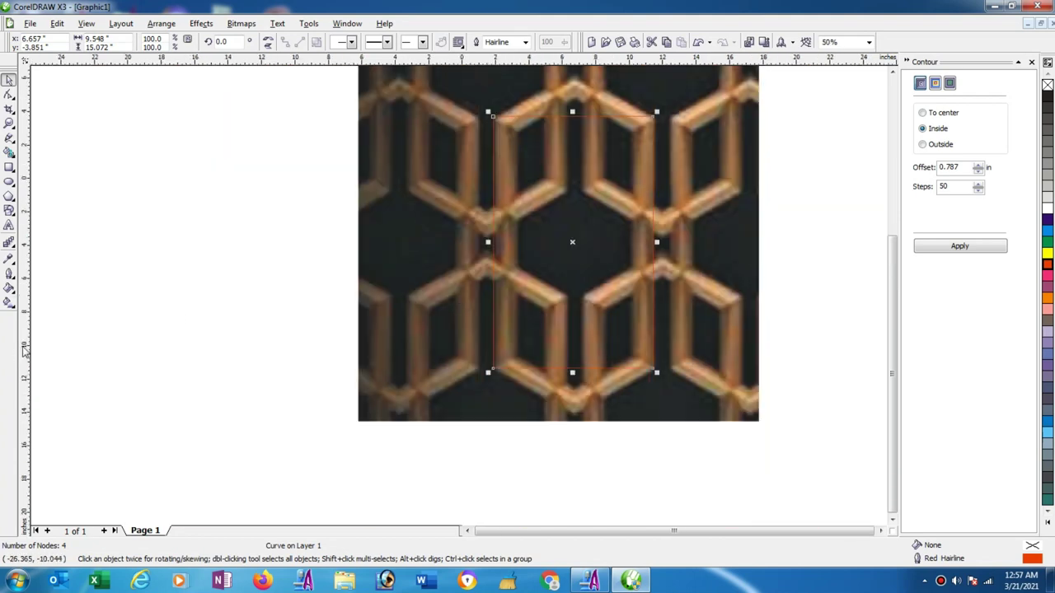
left_click_drag(25, 288, 573, 247)
left_click_drag(572, 245, 573, 264)
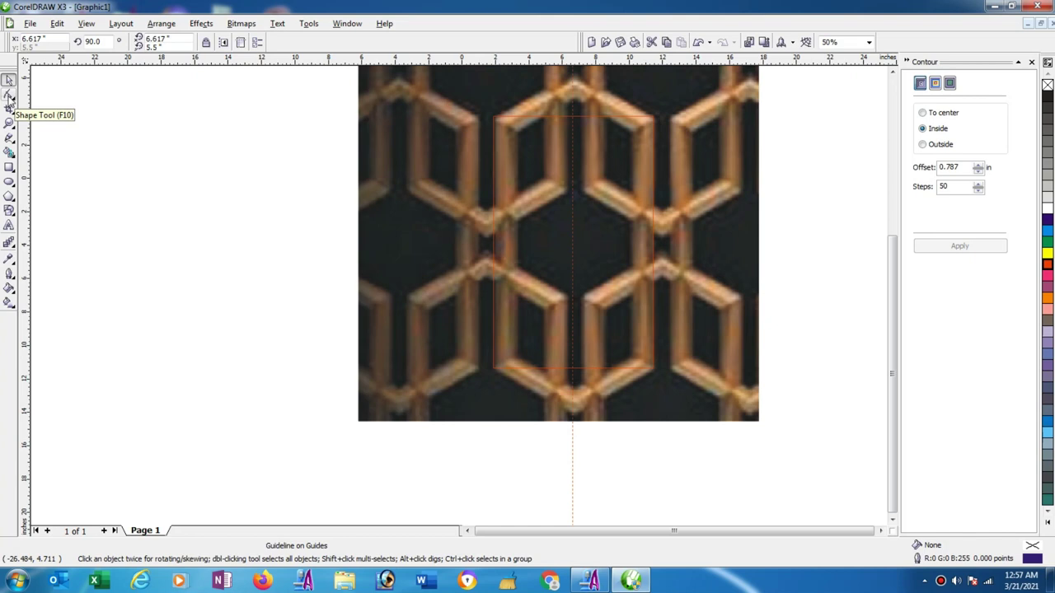
Add middle nodes on the top and bottom edges and pull them out into hexagon points
left_click(9, 96)
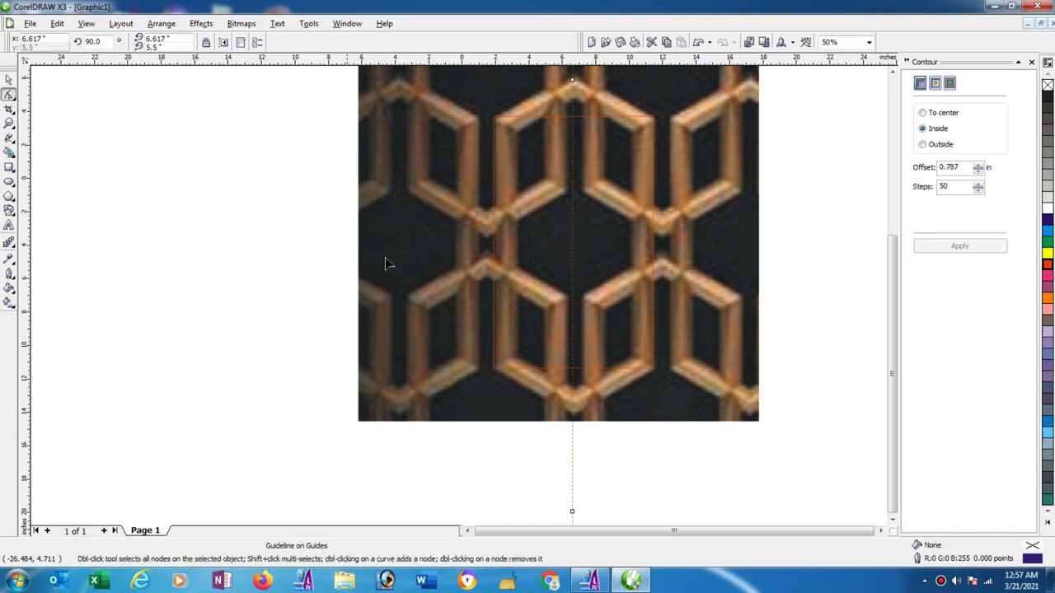
left_click(574, 370)
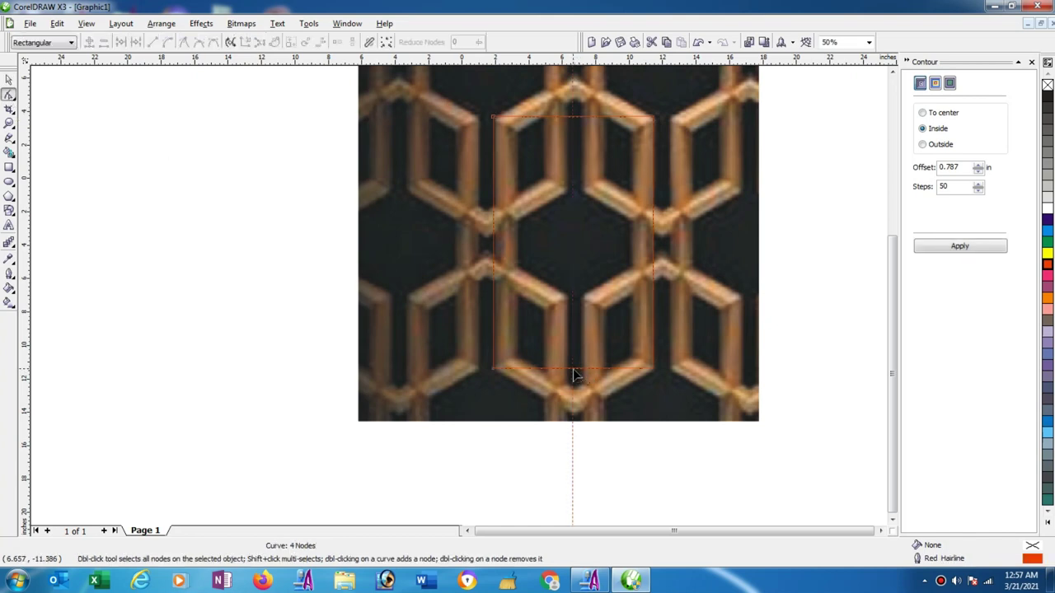
double_click(572, 369)
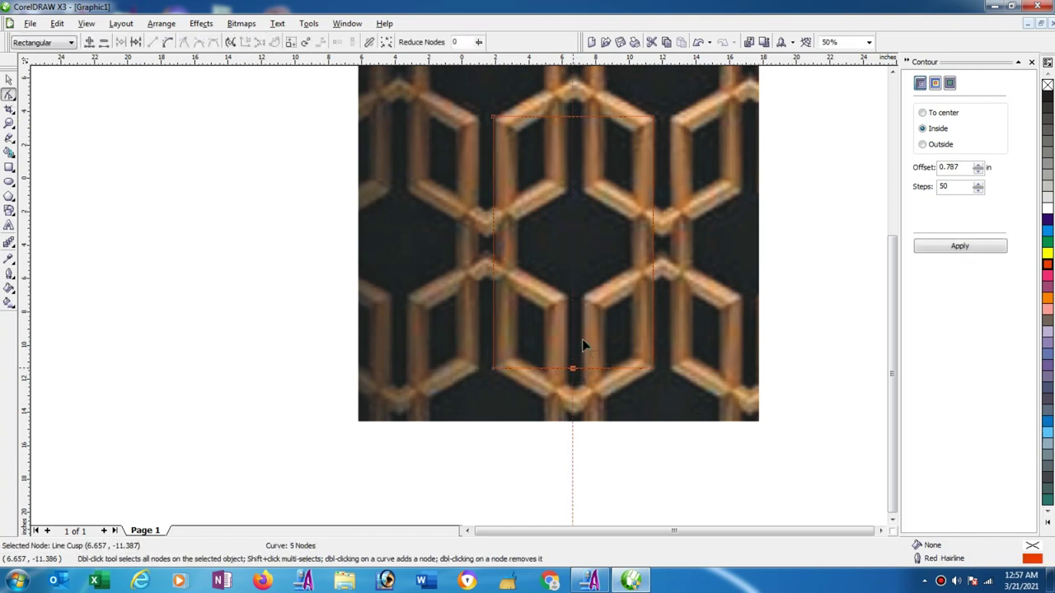
double_click(573, 116)
left_click_drag(573, 370, 575, 422)
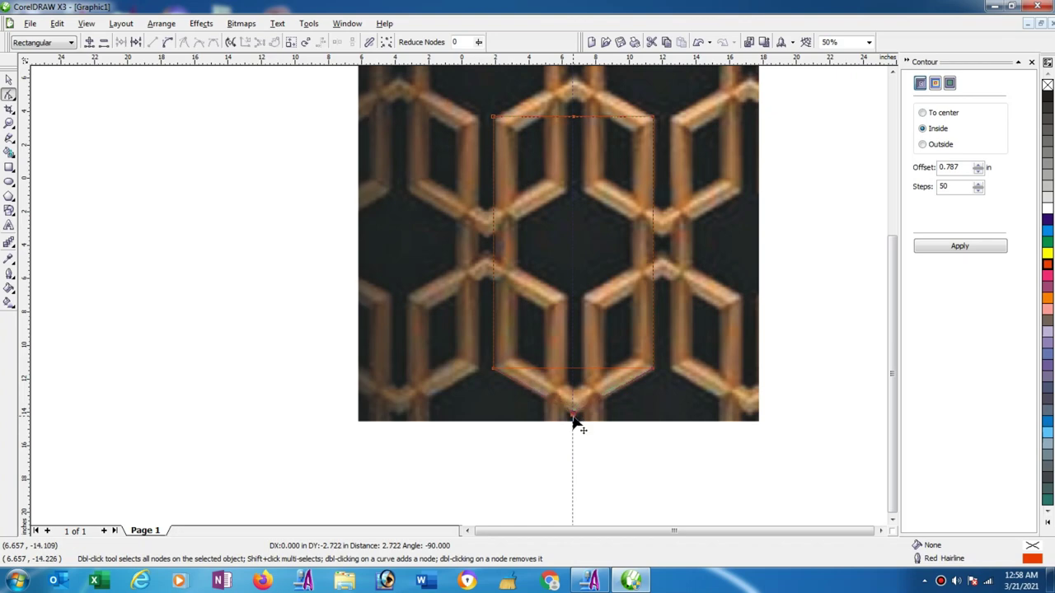
scroll(446, 259, "down", 1)
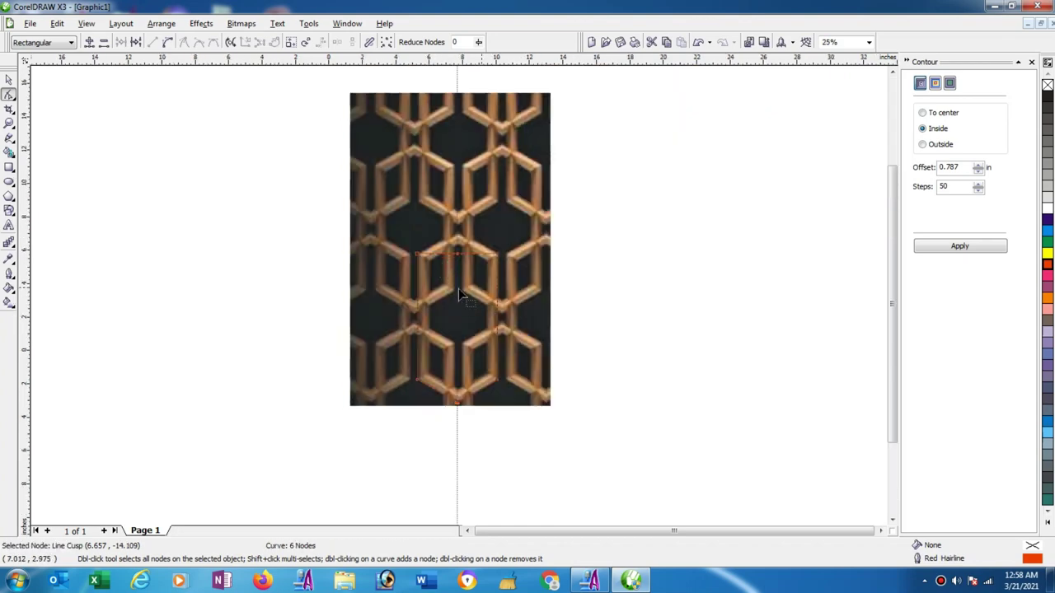
scroll(462, 262, "up", 1)
left_click_drag(441, 291, 442, 254)
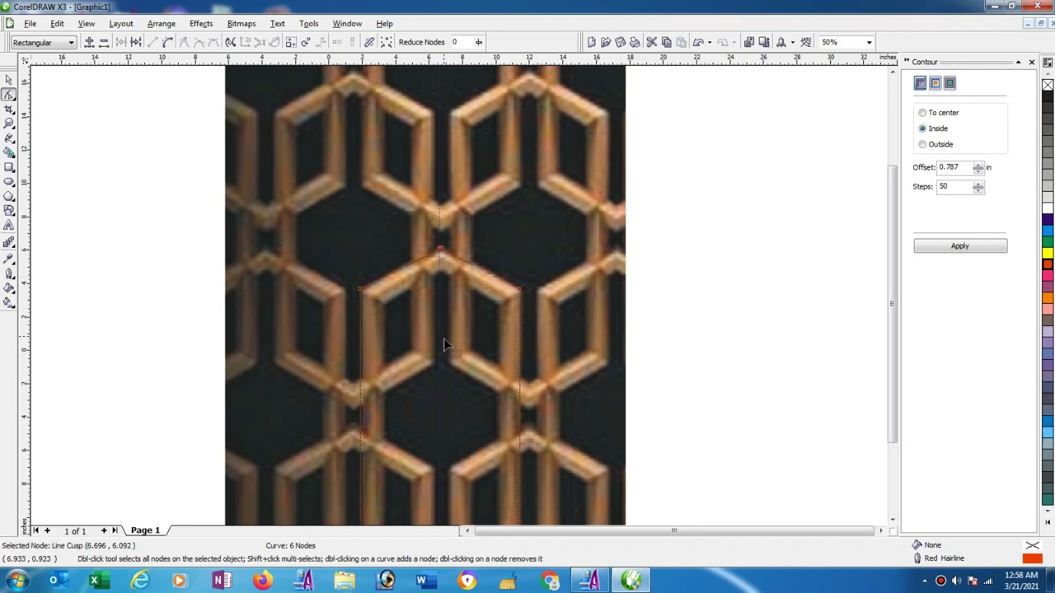
scroll(452, 330, "down", 1)
scroll(458, 317, "up", 1)
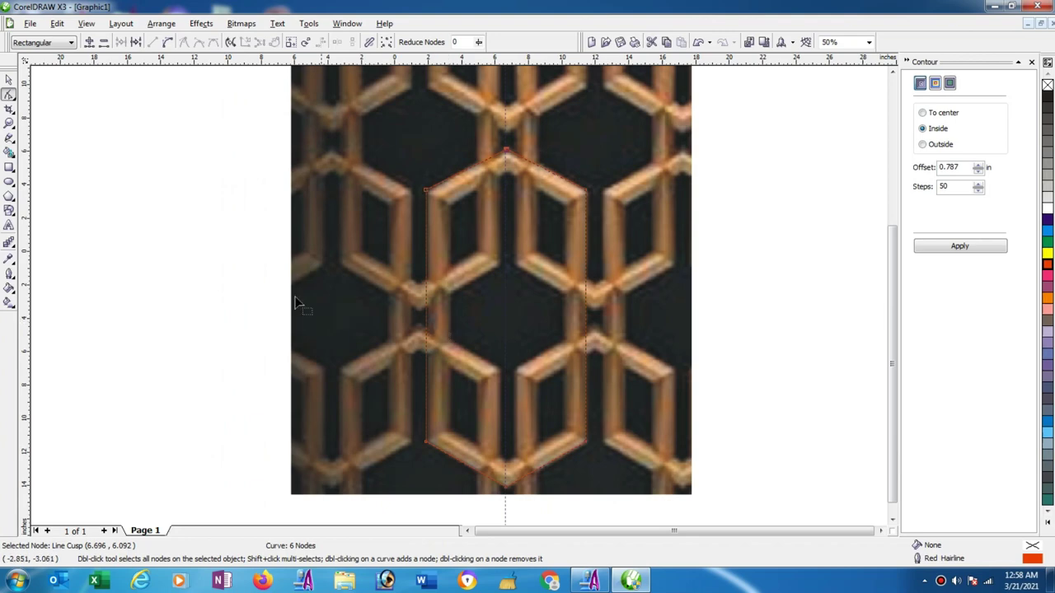
Measure a lattice bar's width with a small temporary rectangle
left_click(9, 167)
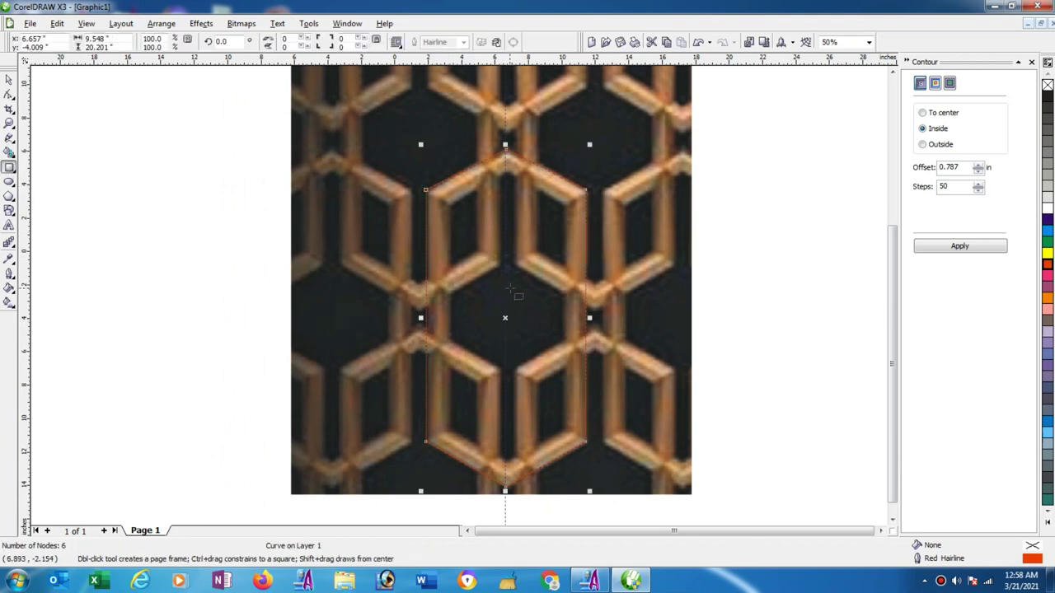
left_click_drag(426, 297, 451, 315)
left_click(10, 79)
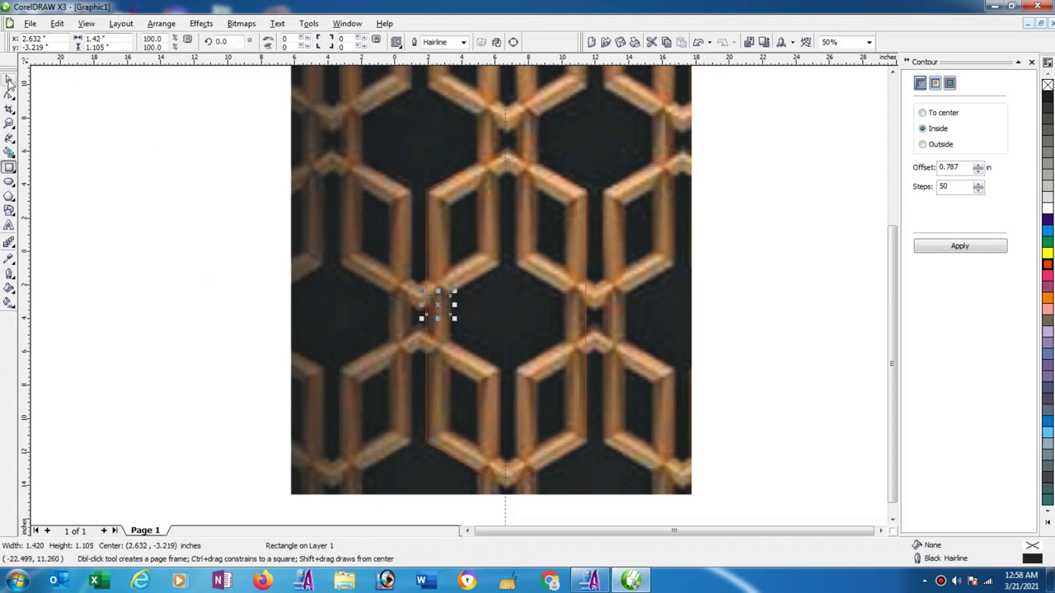
left_click(91, 122)
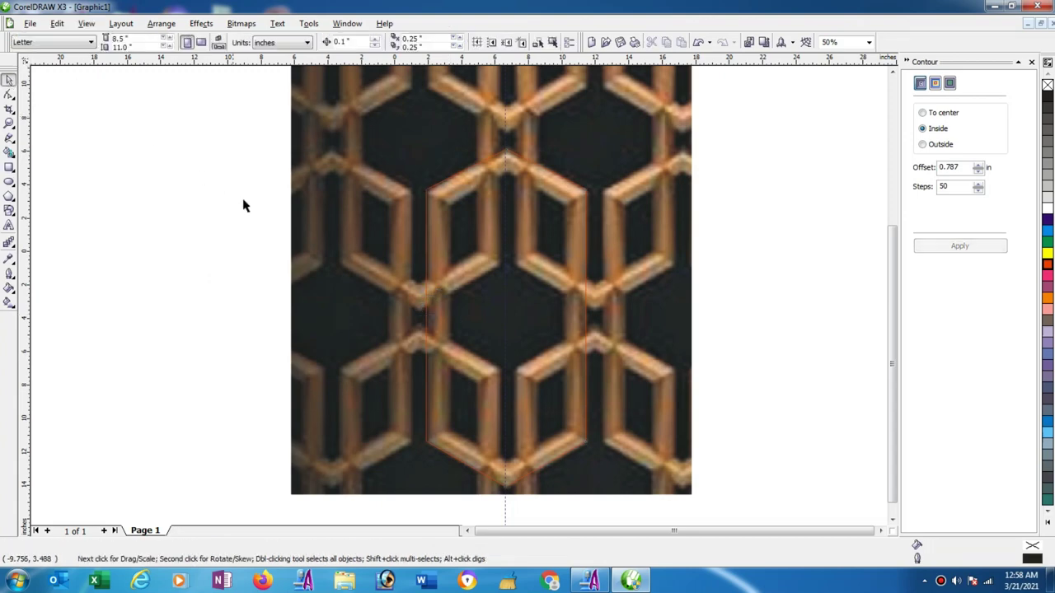
Select the red hexagon, open Effects > Contour, and enter an inside offset of 1.42
left_click(427, 284)
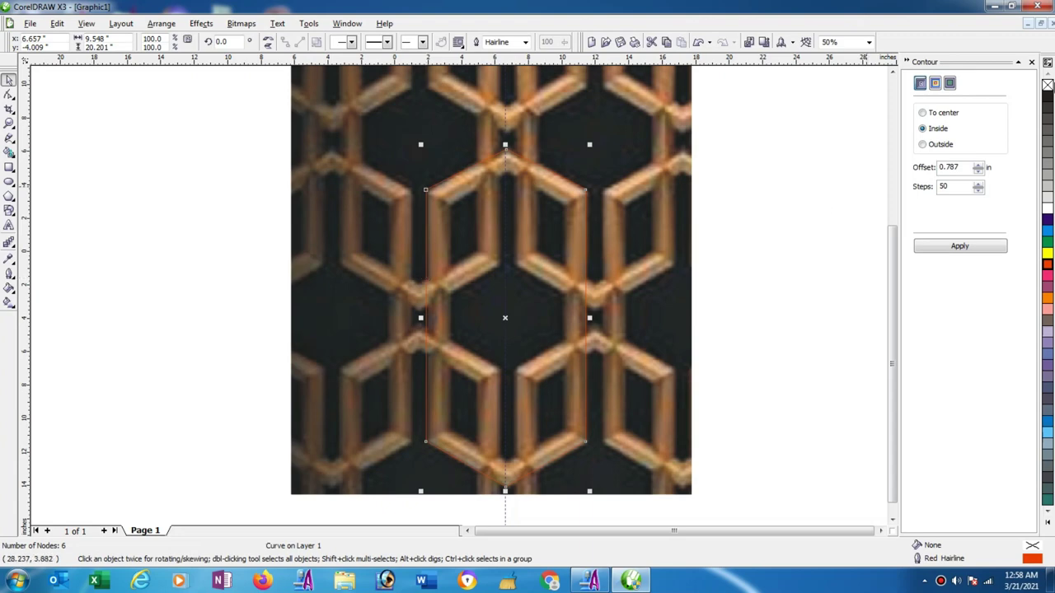
left_click(1032, 62)
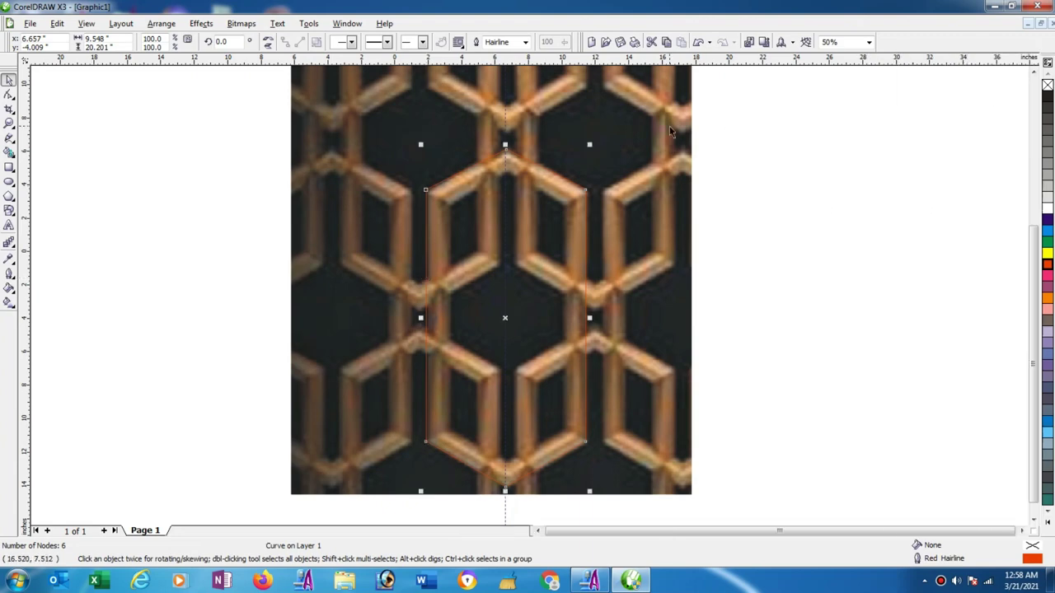
key("ctrl+F9")
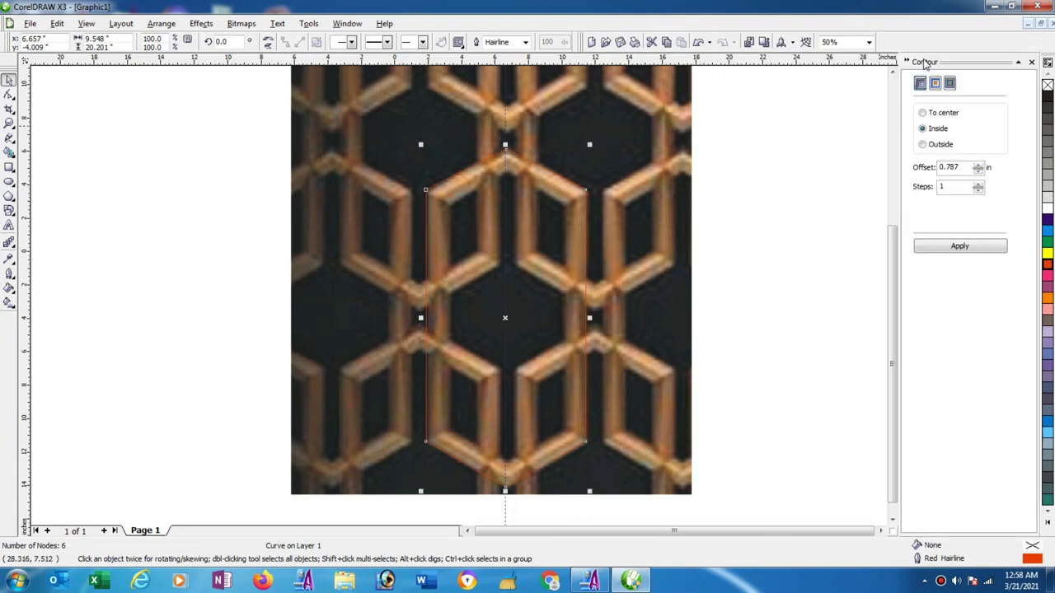
left_click(1031, 62)
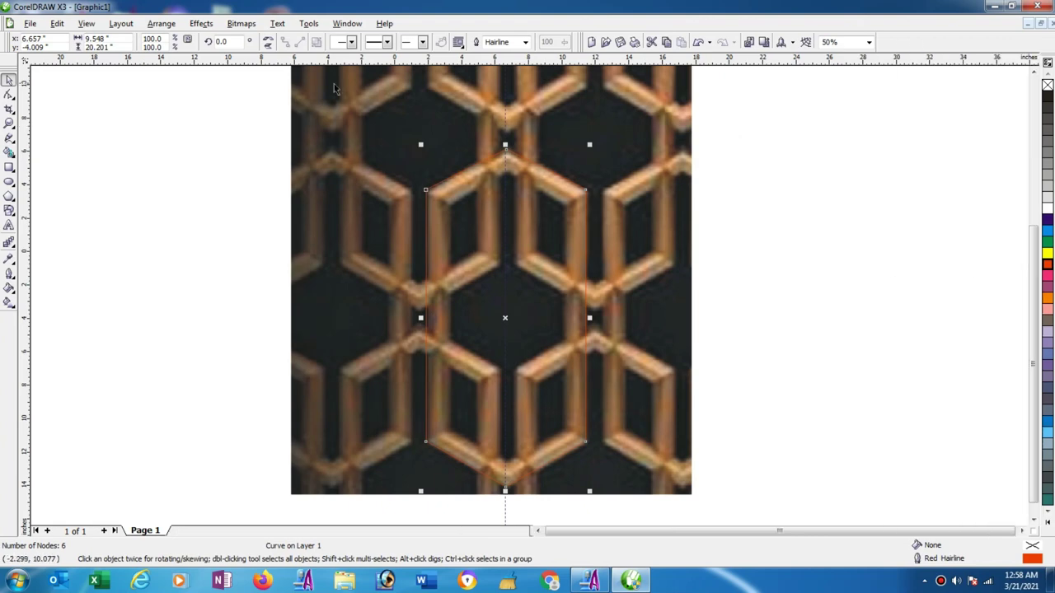
left_click(198, 25)
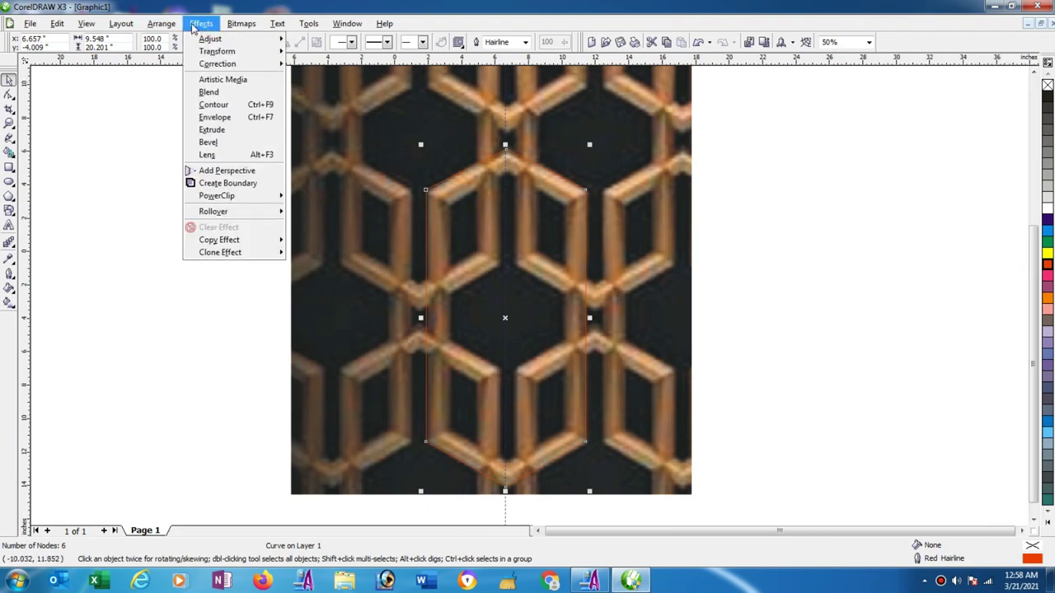
left_click(221, 107)
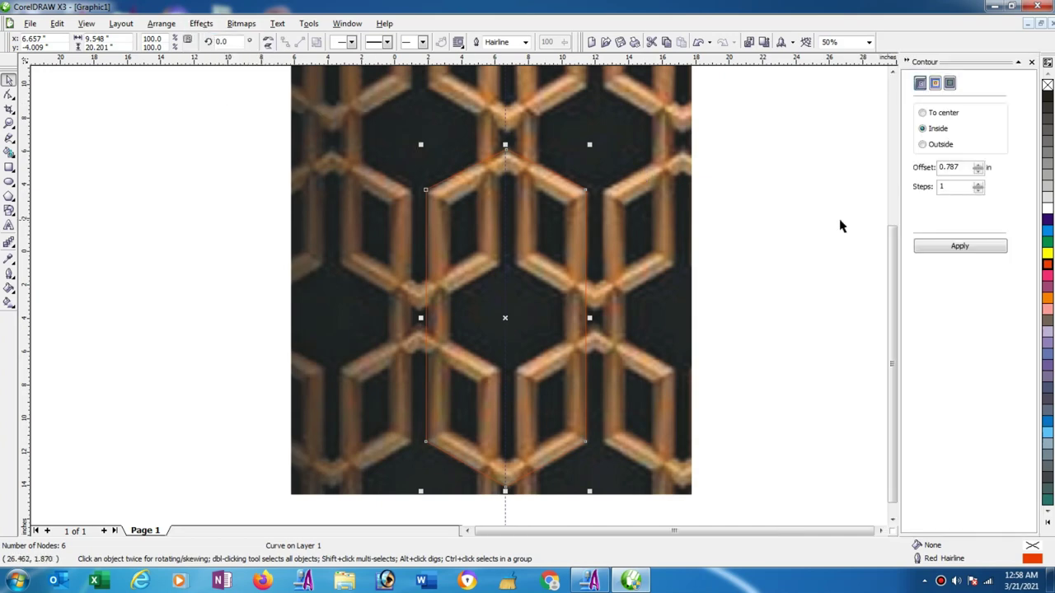
left_click_drag(966, 169, 938, 169)
type("1.42")
Apply the inside contour, break it apart, combine both hexagons, and fill the ring red
left_click(953, 250)
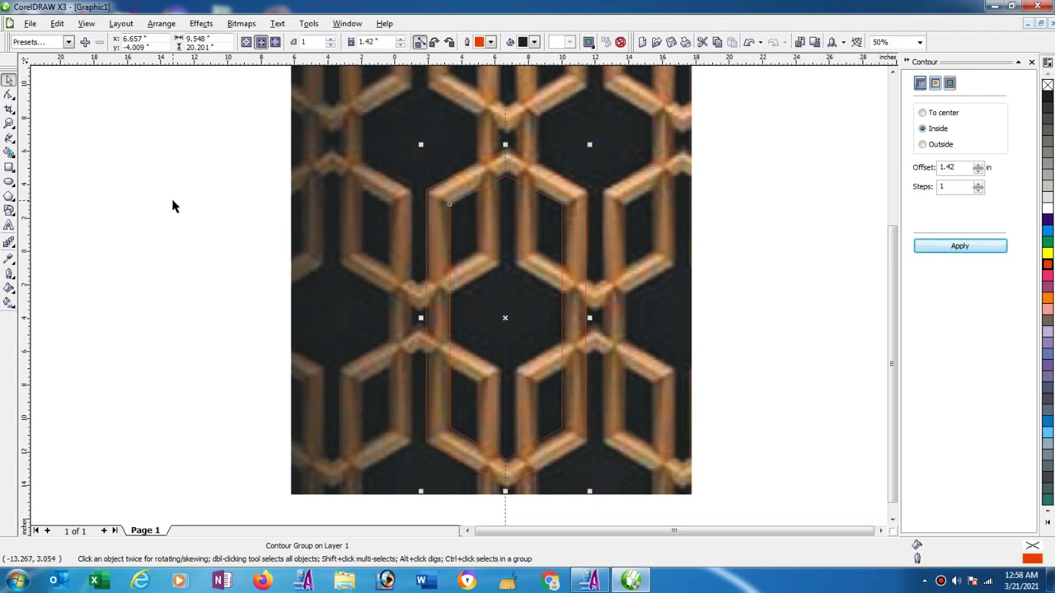
left_click_drag(203, 117, 622, 497)
left_click(161, 24)
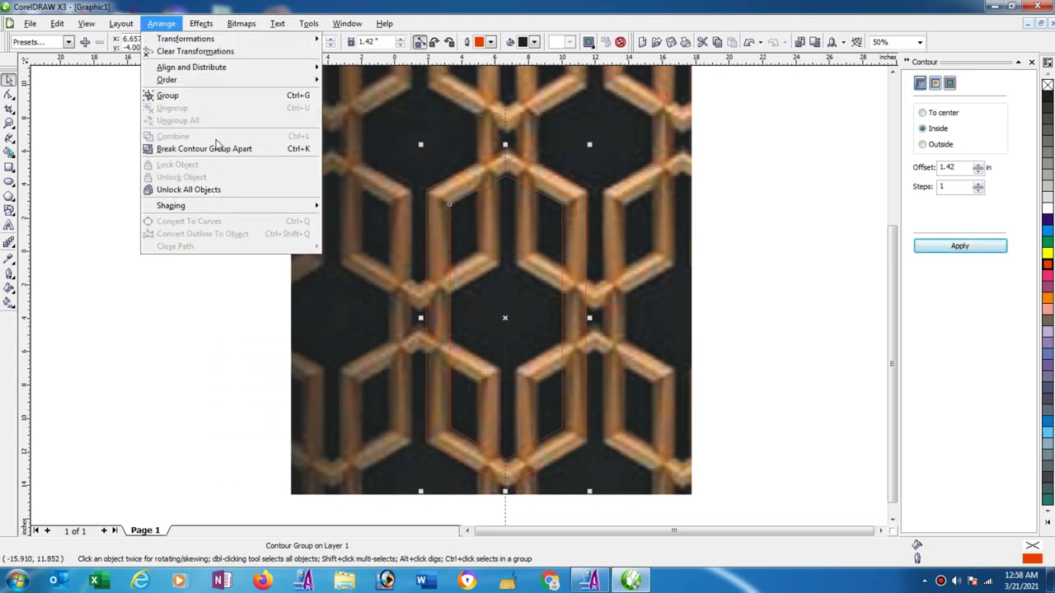
left_click(274, 149)
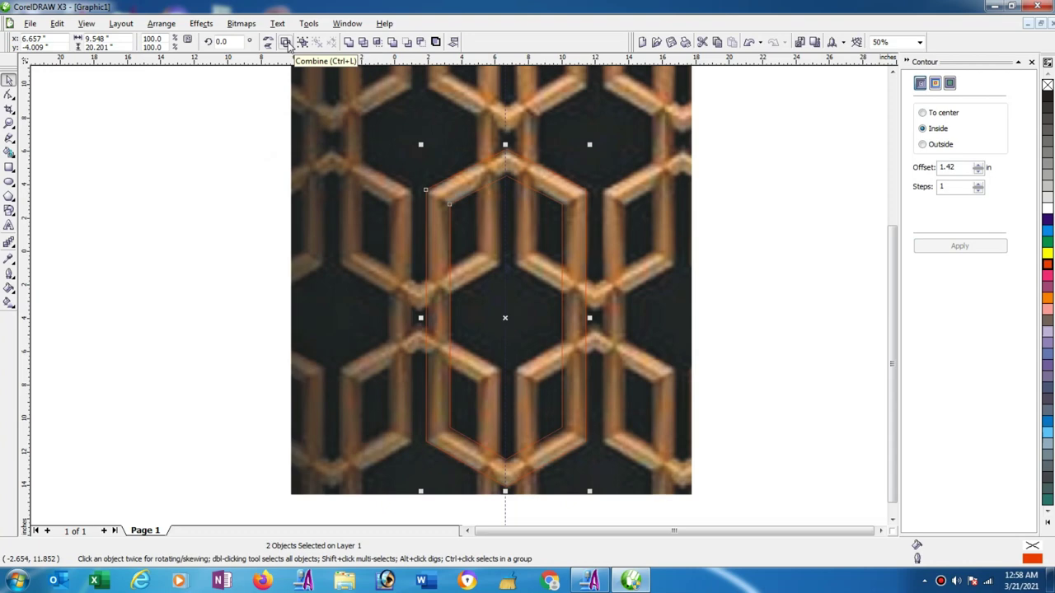
left_click(286, 43)
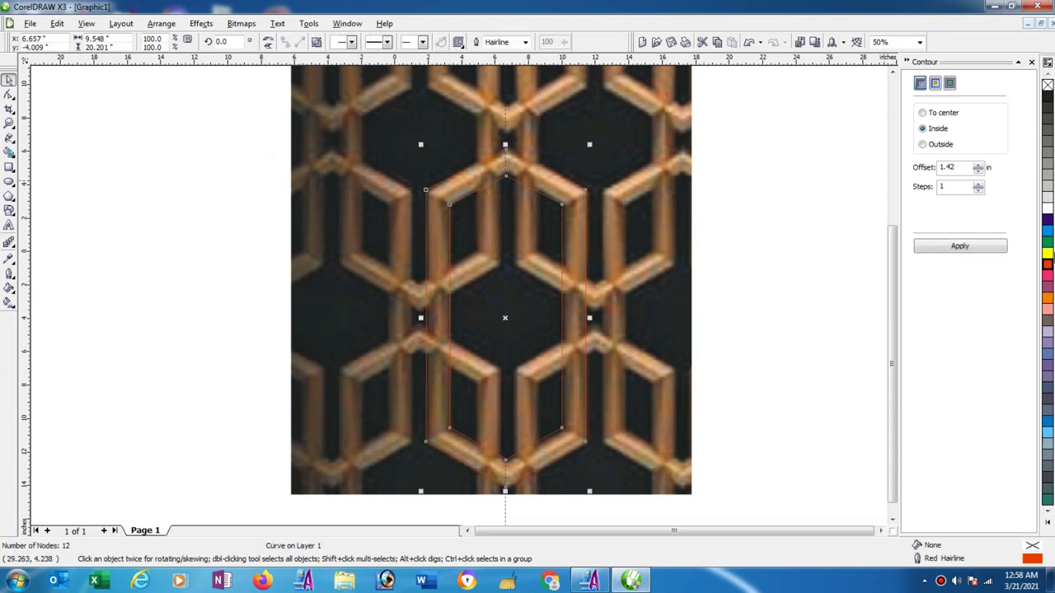
left_click(1048, 266)
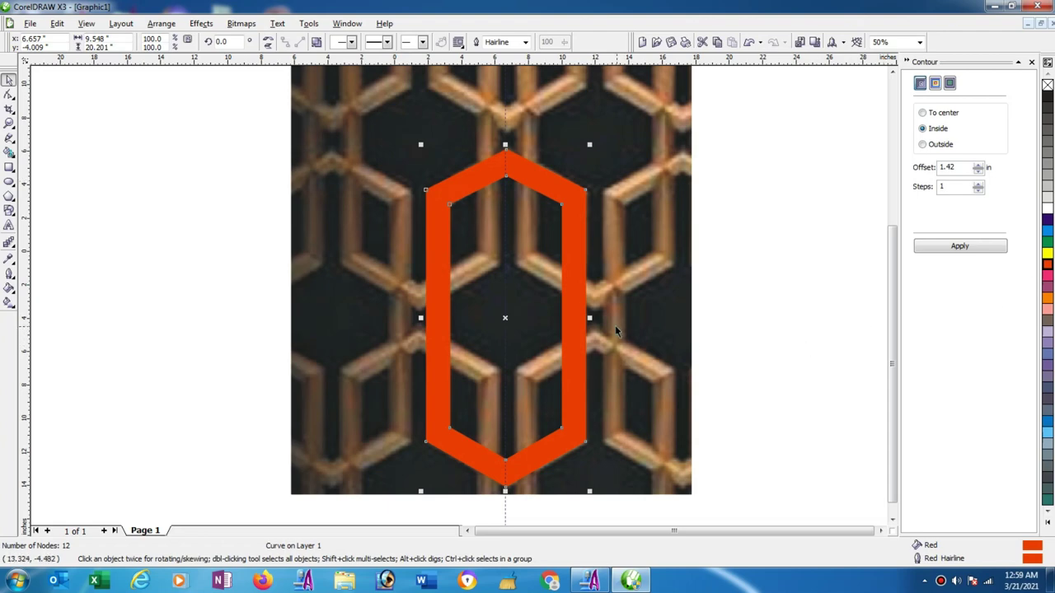
Drop four copies of the red ring around the original to form a five-ring lattice
left_click_drag(505, 317, 596, 141)
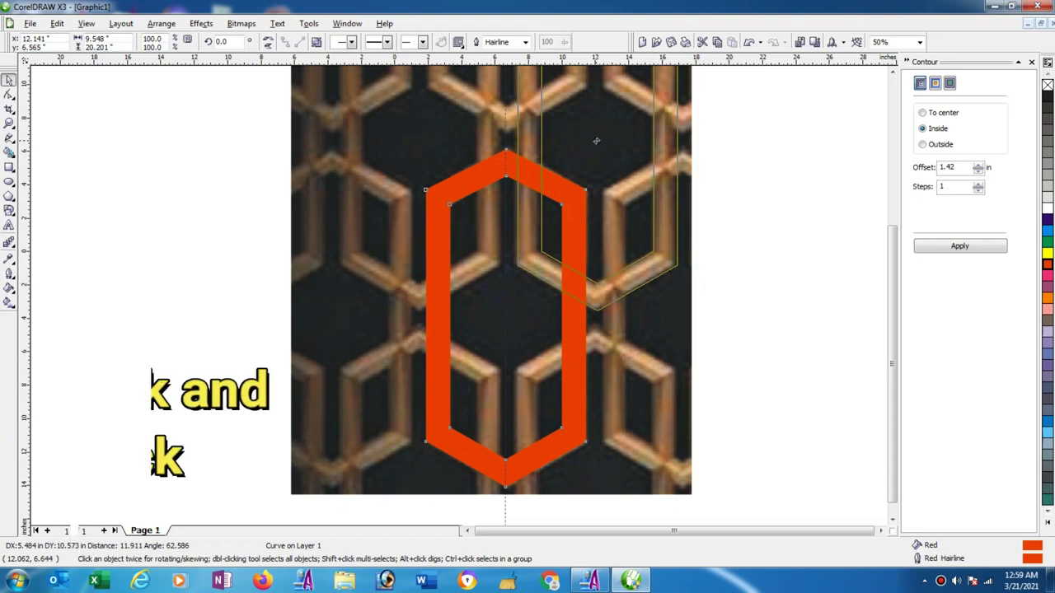
right_click(596, 141)
left_click_drag(596, 141, 421, 157, "ctrl")
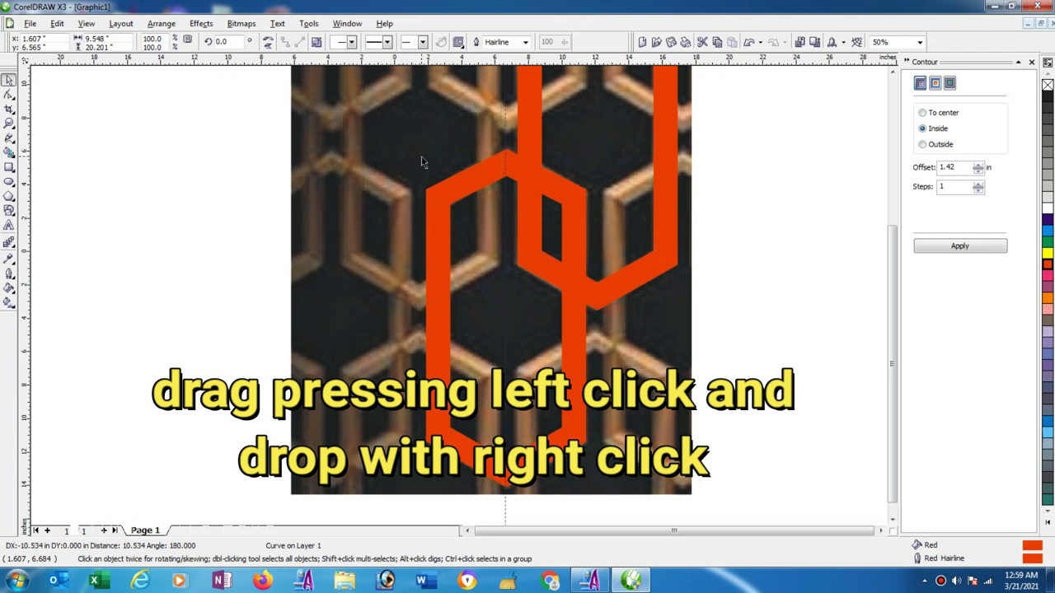
right_click(421, 157)
scroll(495, 429, "down", 1)
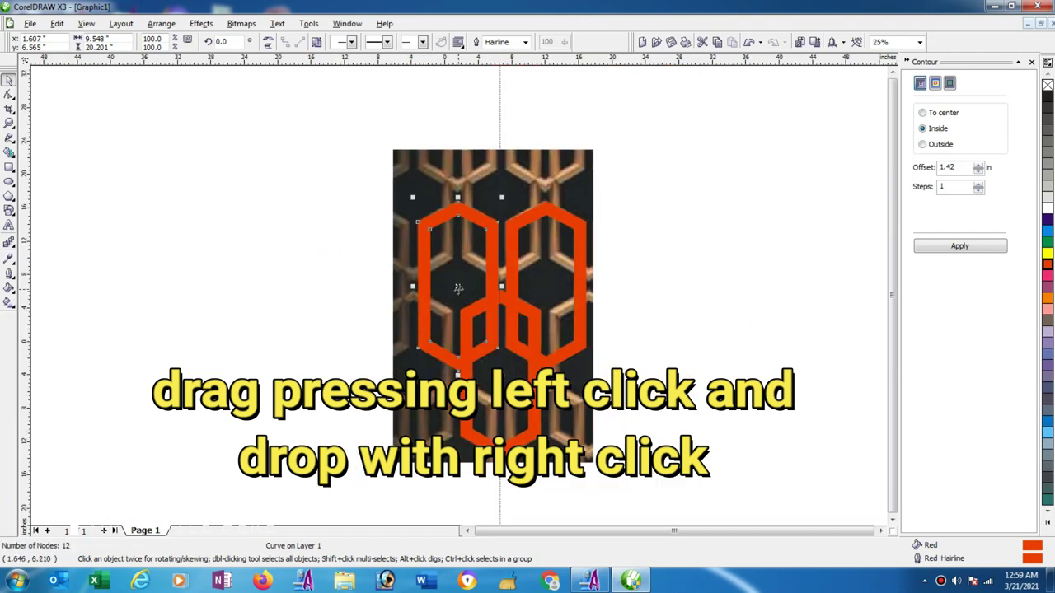
left_click_drag(464, 321, 463, 468, "ctrl")
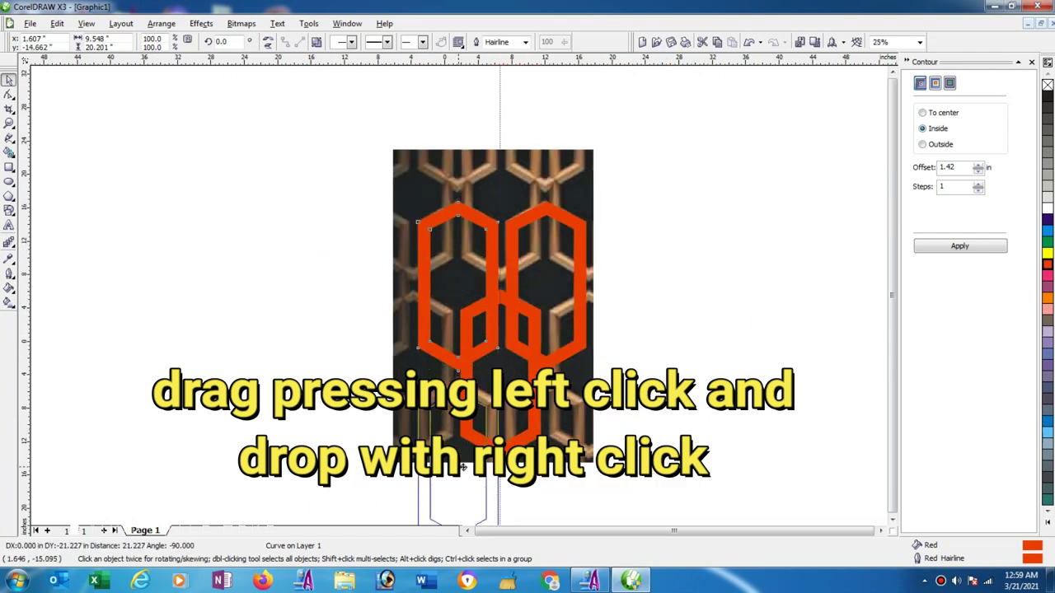
right_click(463, 468)
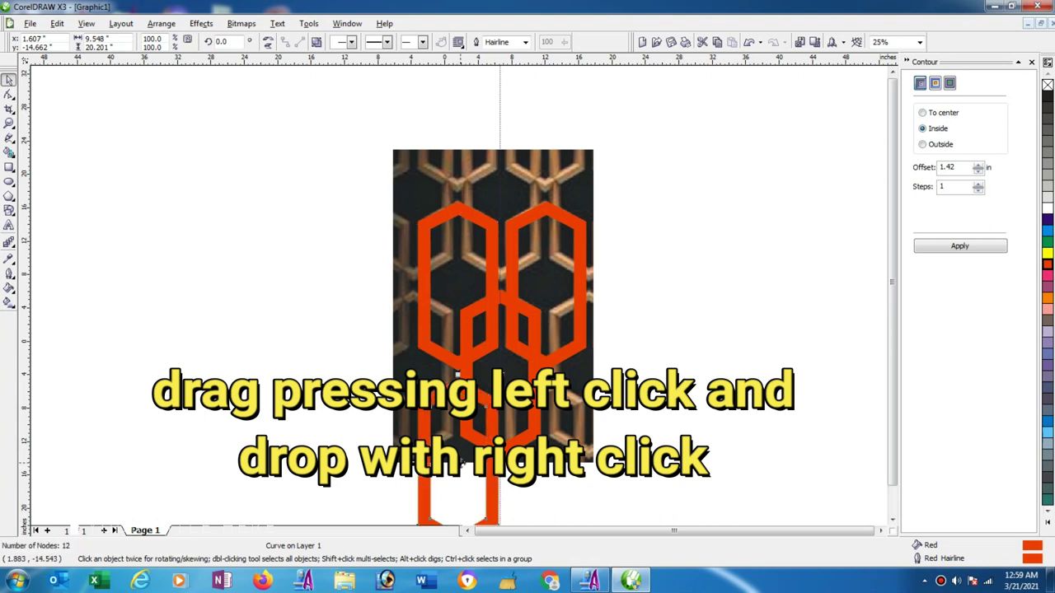
left_click_drag(463, 467, 551, 467)
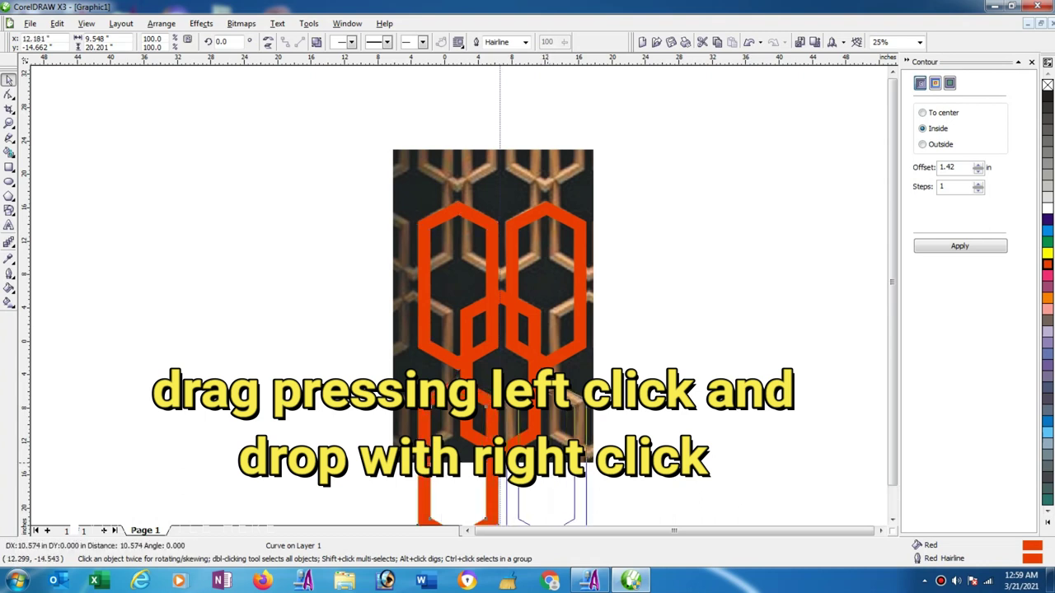
right_click(550, 467)
key("Escape")
scroll(443, 298, "down", 1)
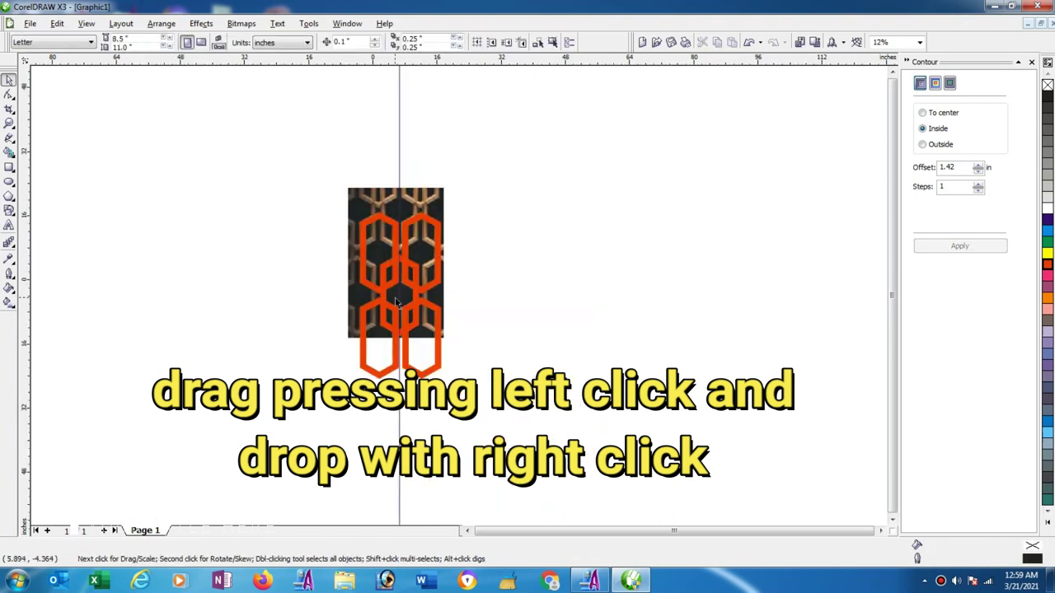
scroll(444, 299, "up", 1)
scroll(462, 302, "up", 2)
Copy all five rings to the right of the photo and combine the copy into one curve
left_click(568, 306)
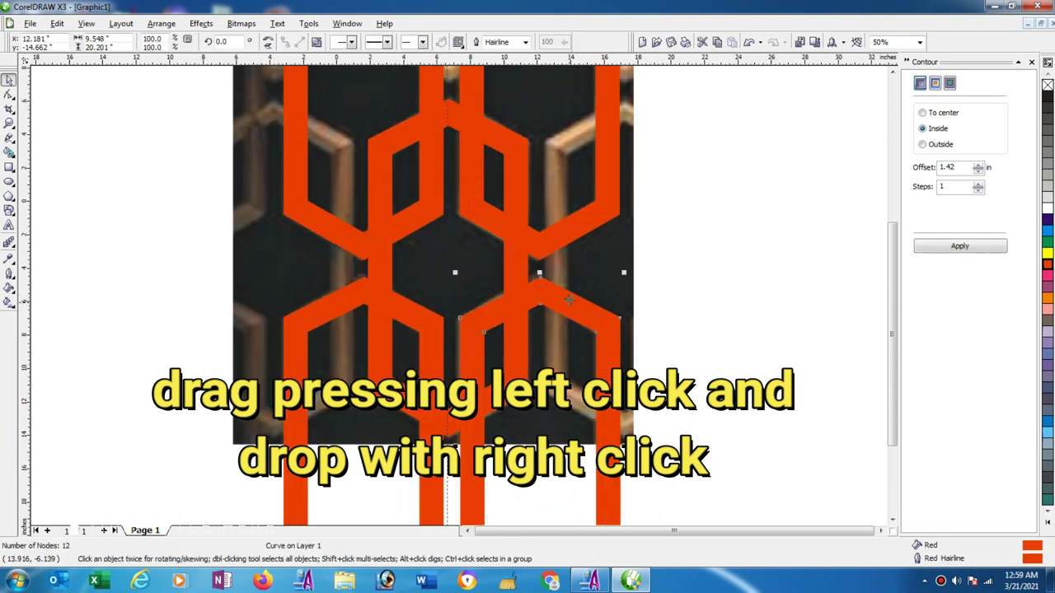
left_click(560, 241, "shift")
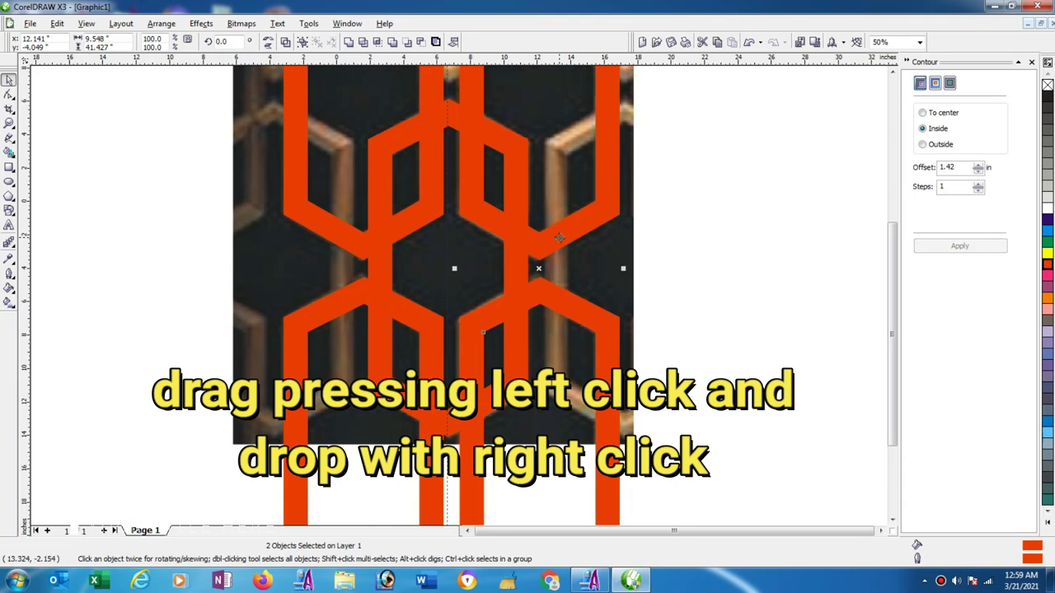
key("Escape")
left_click(342, 310)
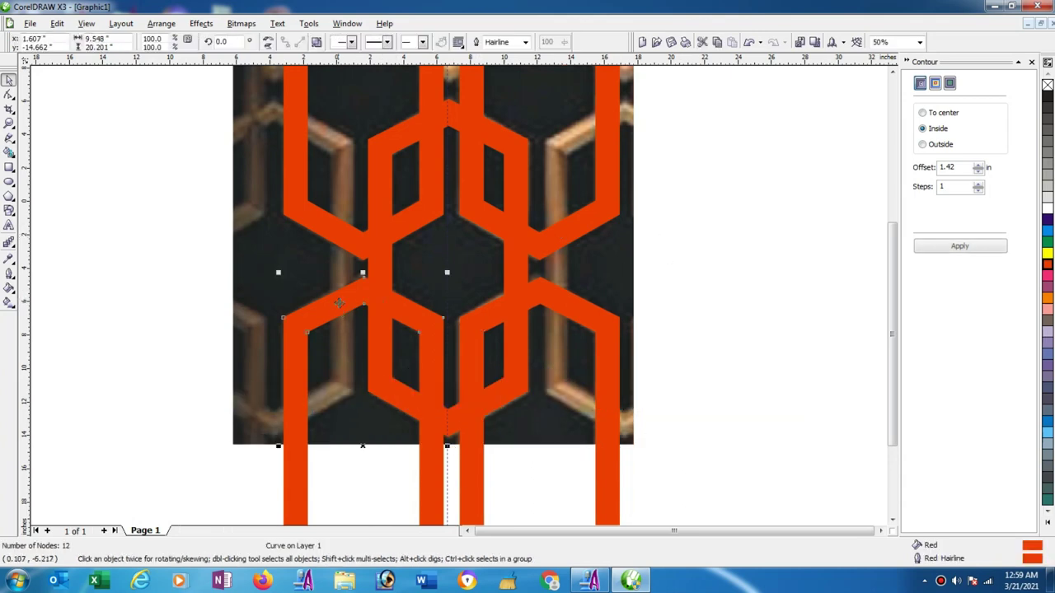
left_click(338, 231, "shift")
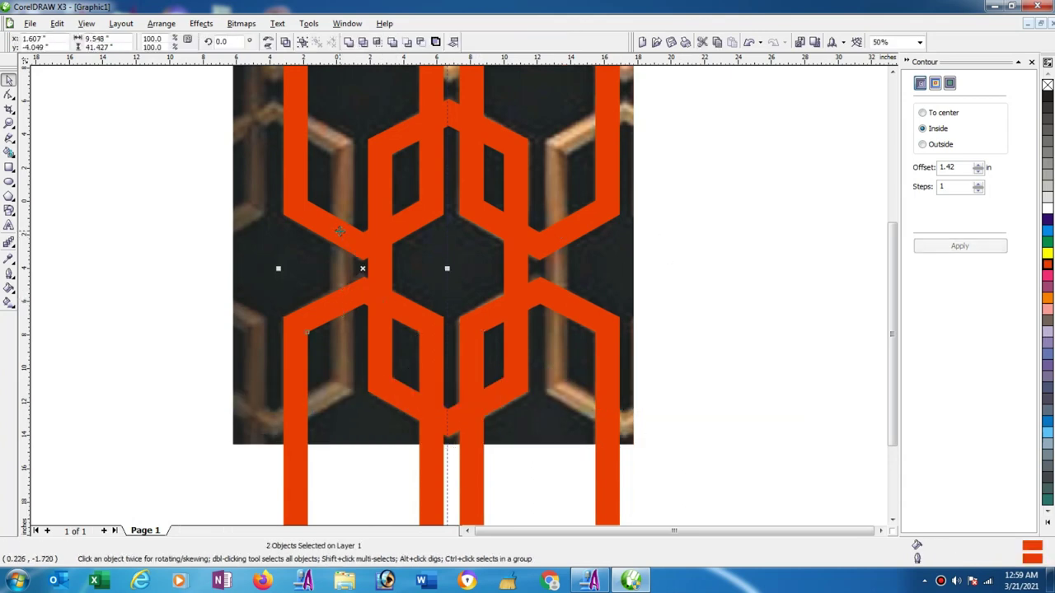
left_click(783, 240)
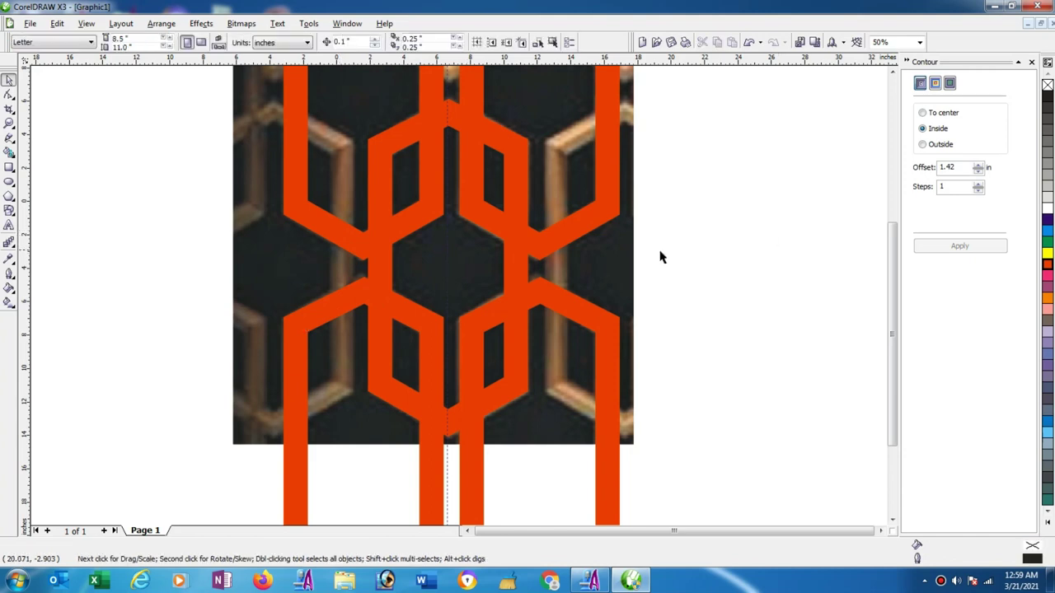
scroll(459, 307, "down", 2)
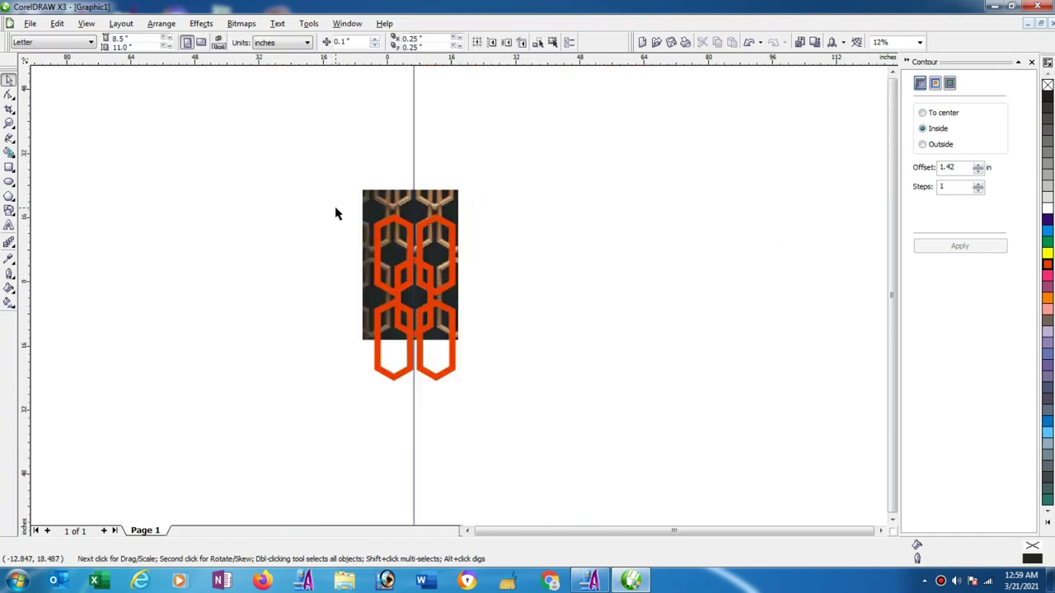
left_click_drag(349, 231, 483, 412)
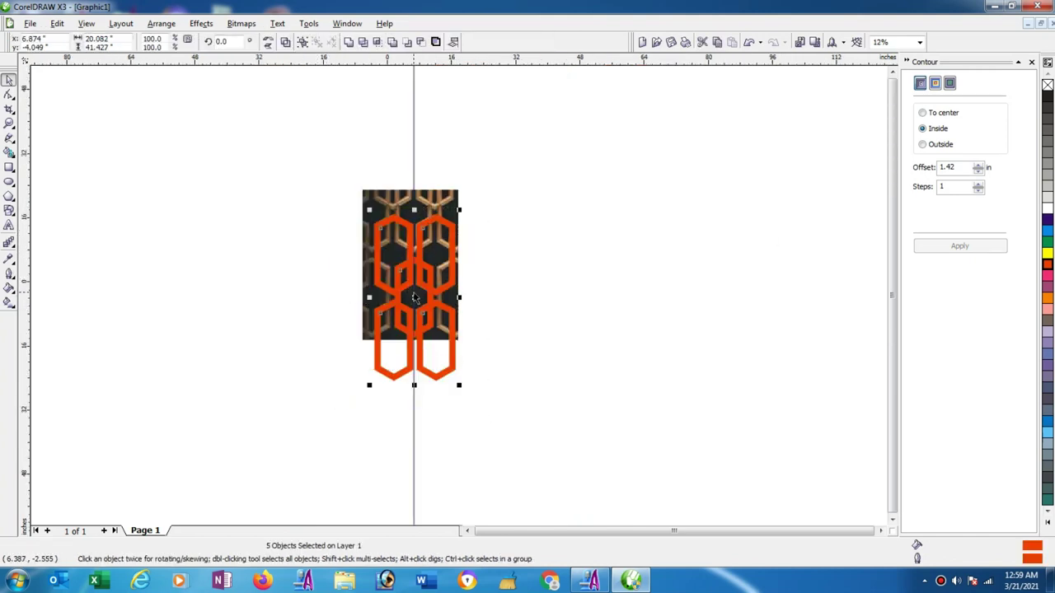
left_click_drag(414, 297, 605, 313)
left_click(698, 306)
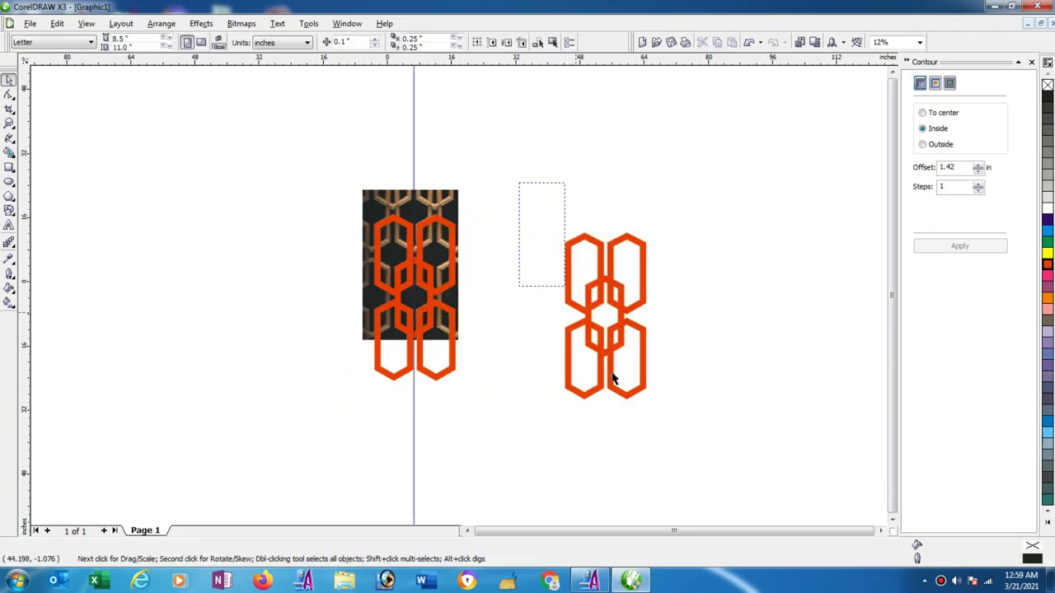
left_click_drag(614, 380, 706, 454)
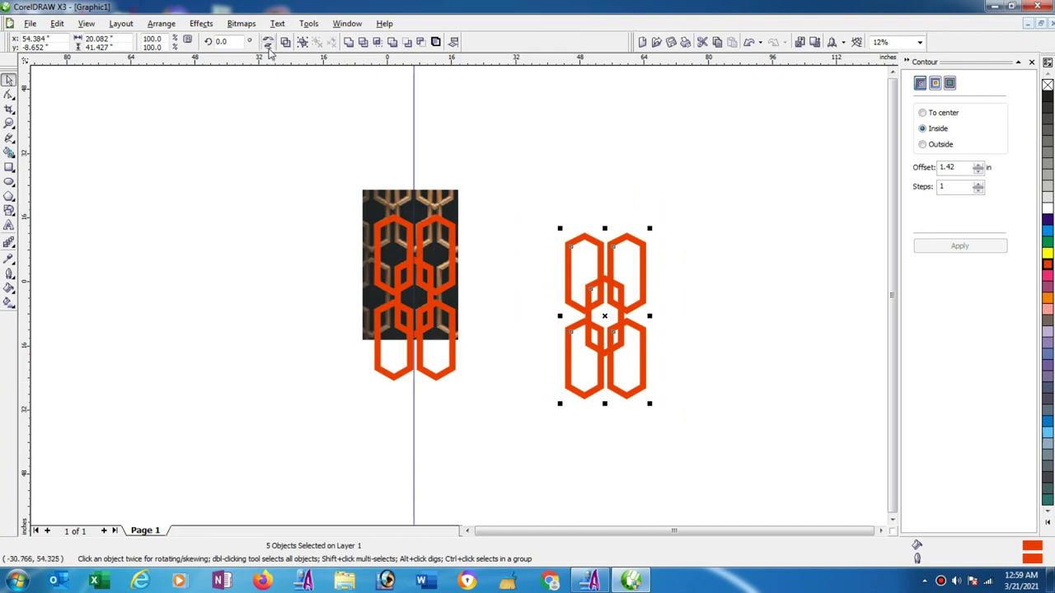
left_click(287, 45)
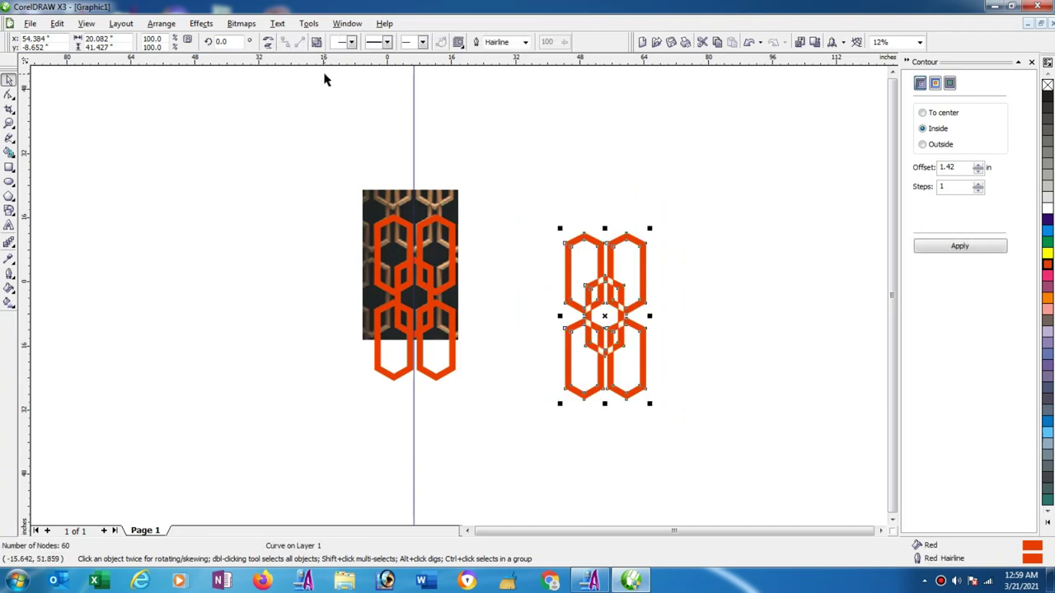
Remove the lattice's fill and export it to the Desktop as the EPS file ddd
left_click(1048, 86)
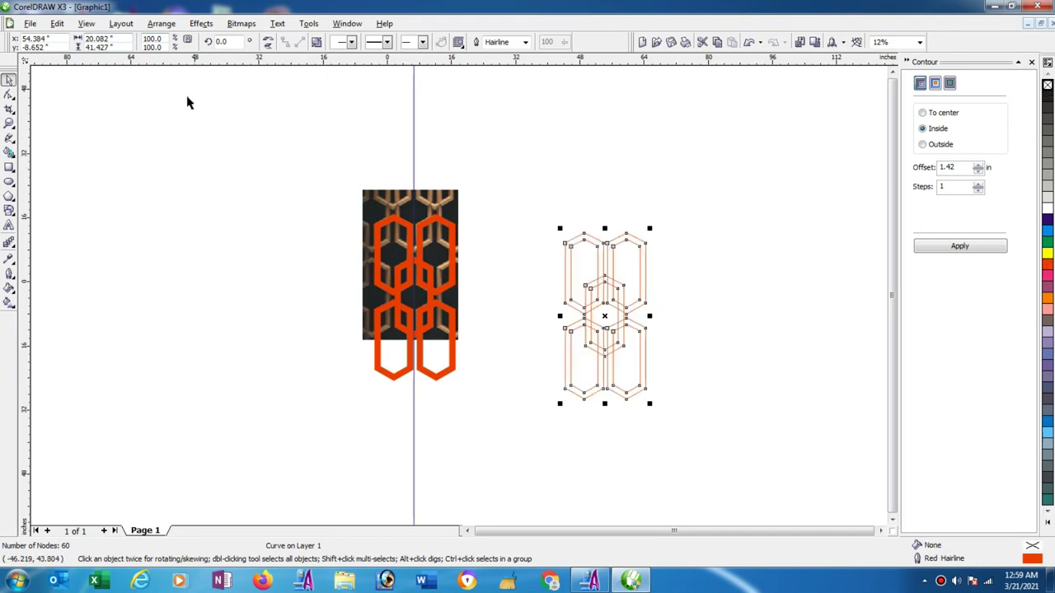
left_click(29, 23)
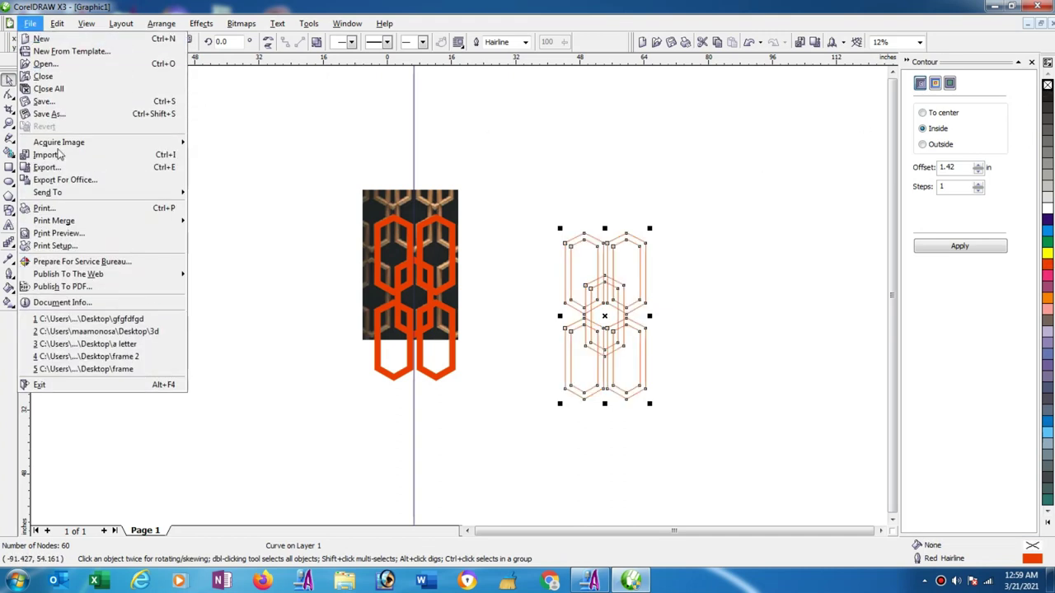
key("Escape")
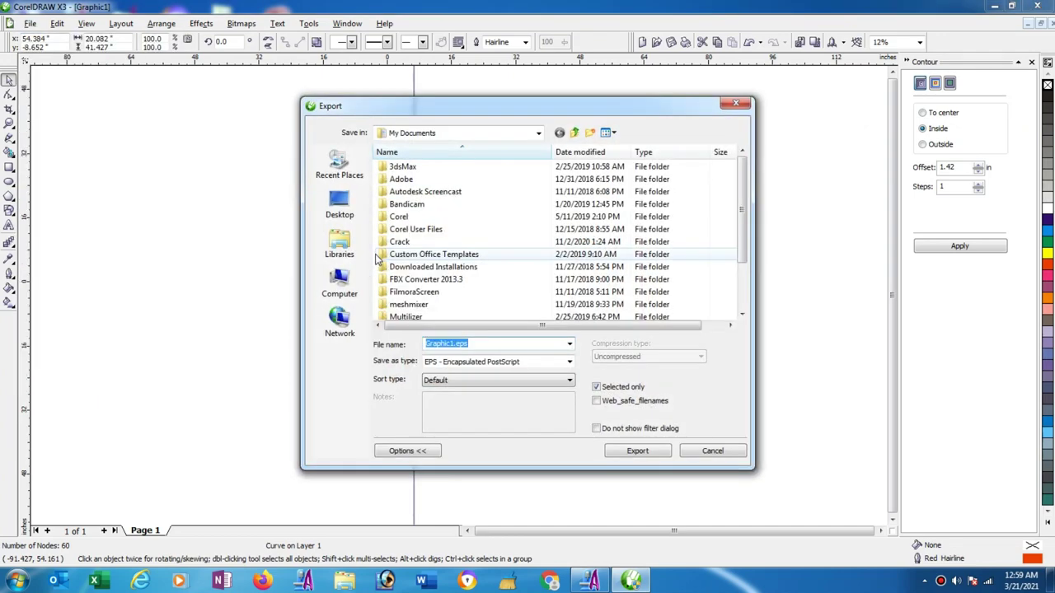
left_click(340, 205)
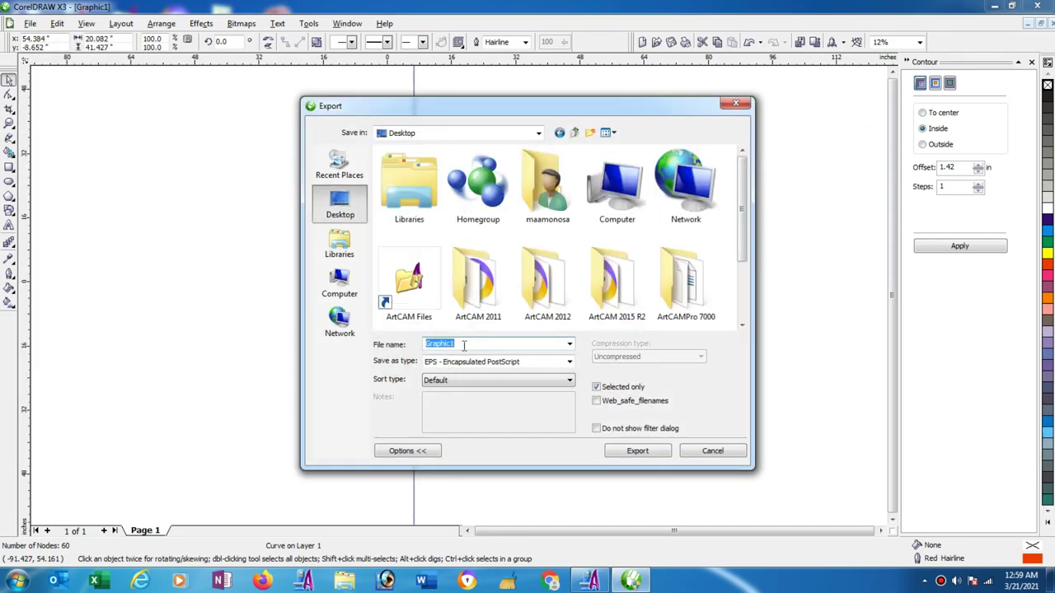
type("ddd")
left_click(632, 455)
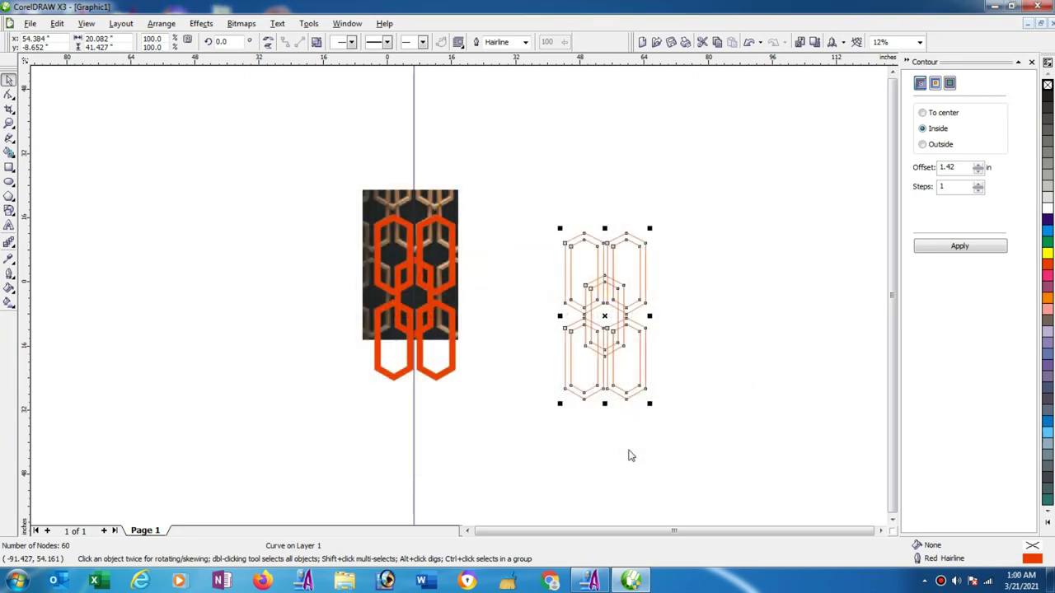
left_click(554, 423)
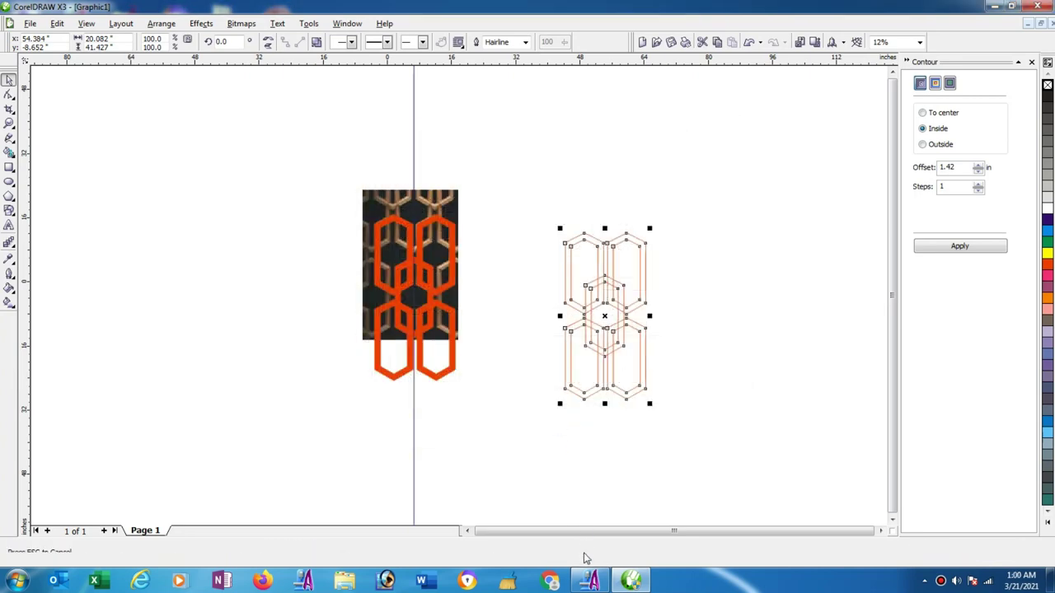
Switch from CorelDRAW to ArtCAM Pro, where the Size For New Model dialog appears
left_click(995, 8)
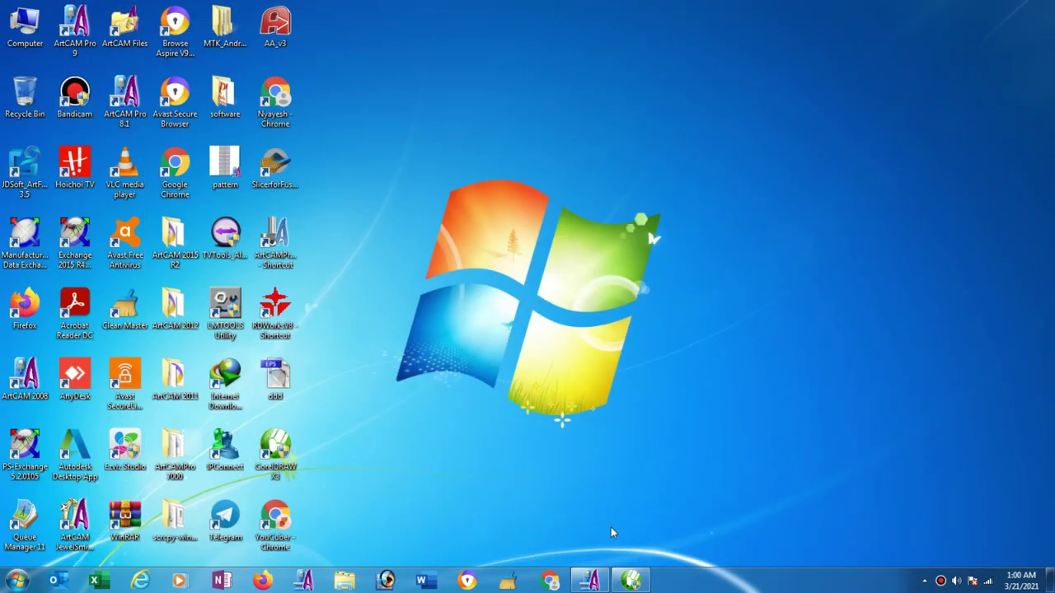
left_click(590, 581)
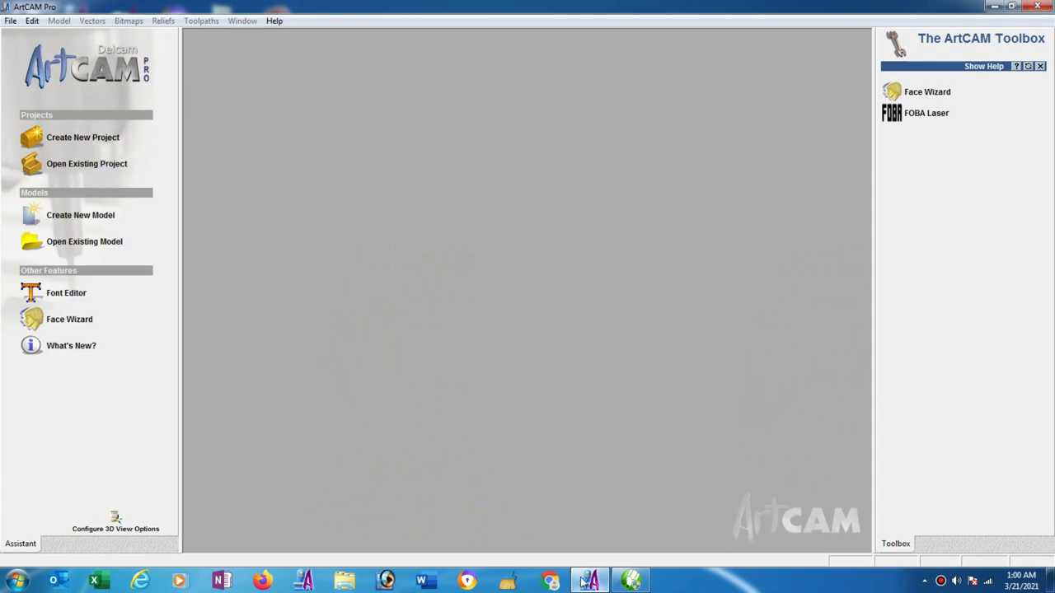
left_click(640, 581)
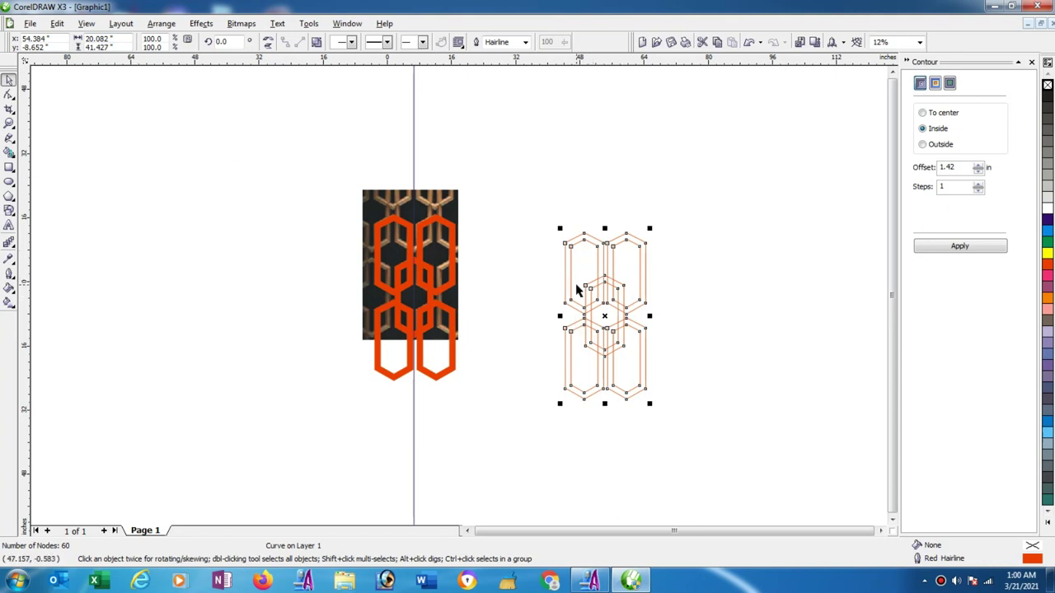
left_click(998, 7)
Size the new model 22 by 42 inches, switch units back to mm, and confirm
left_click(71, 215)
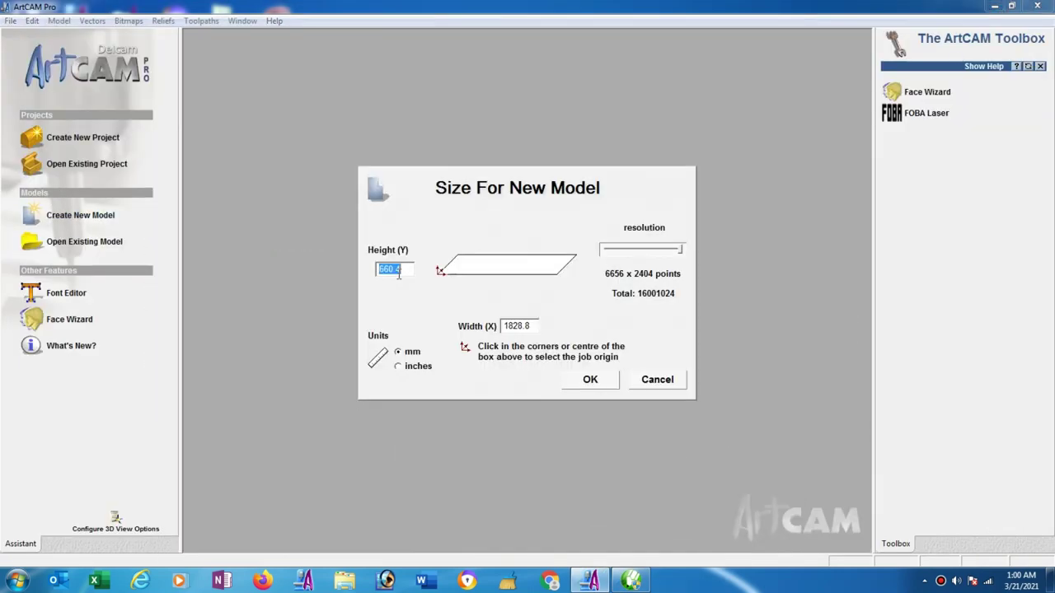
left_click(399, 367)
left_click_drag(527, 327, 475, 334)
type("22")
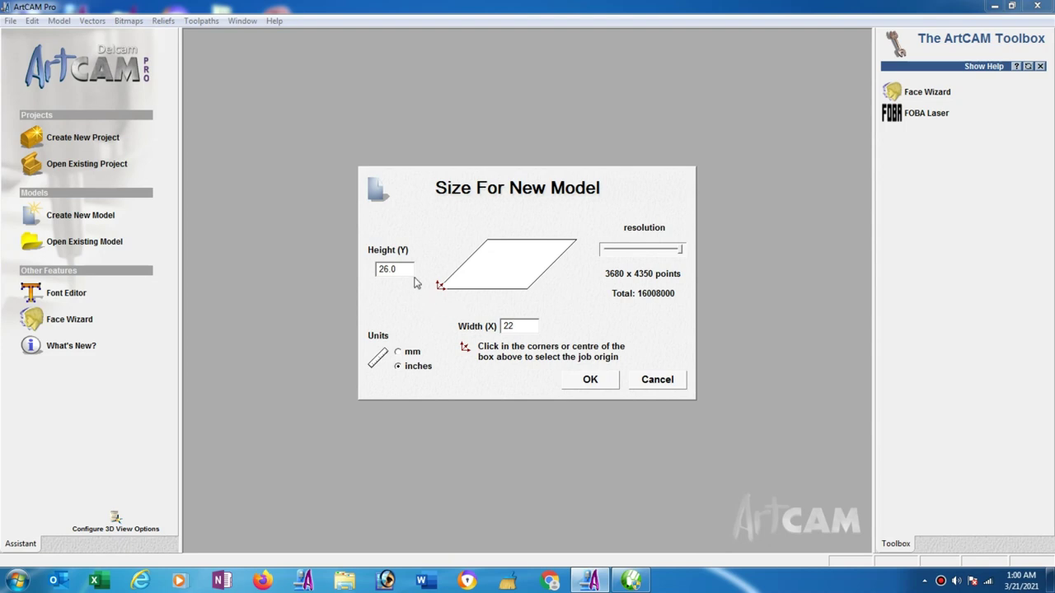
left_click_drag(410, 269, 328, 280)
type("4")
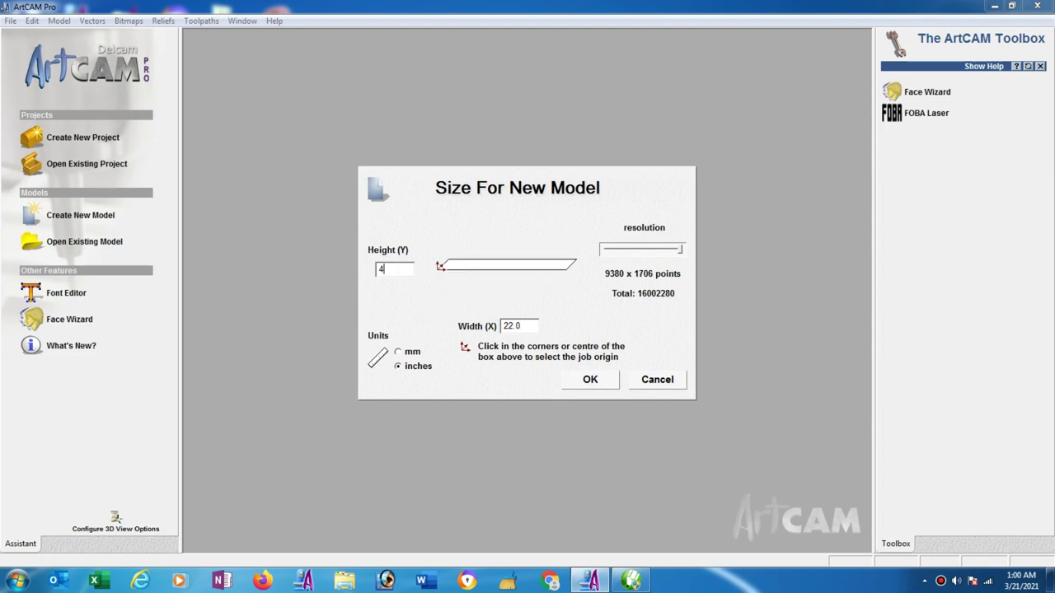
type("2")
left_click(412, 356)
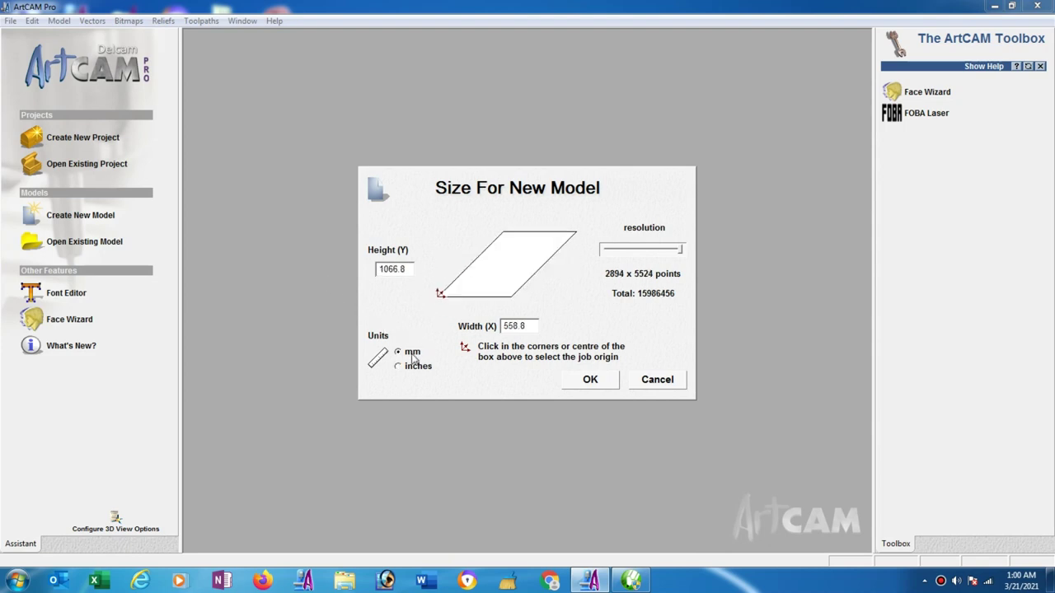
left_click(605, 382)
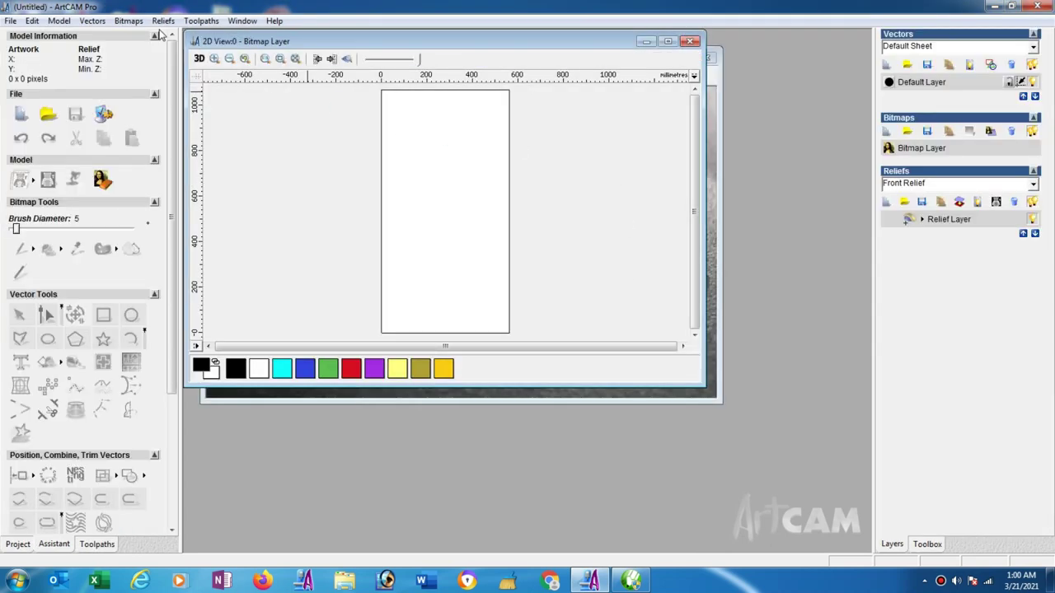
Tile the 2D and 3D views vertically side by side
left_click(242, 21)
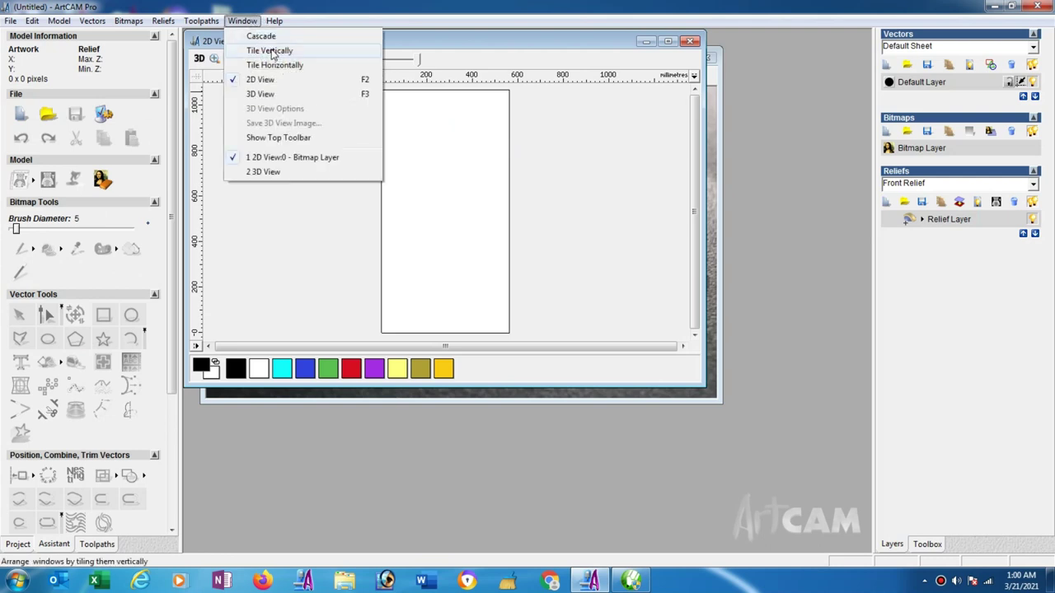
left_click(276, 47)
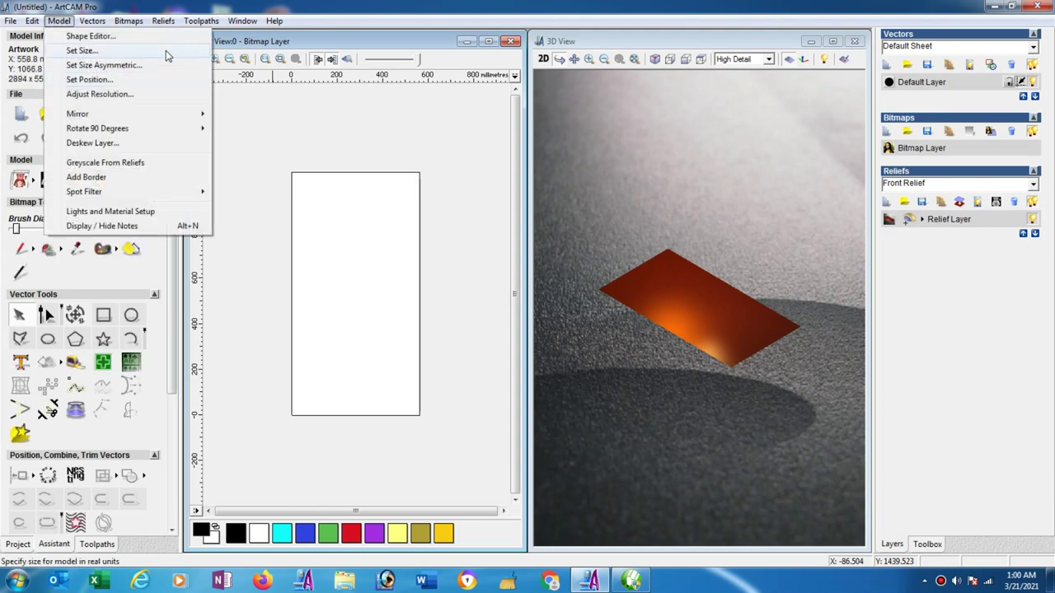
left_click(236, 126)
Import the ddd.eps hexagon outlines as vectors and accept their placement
left_click(92, 22)
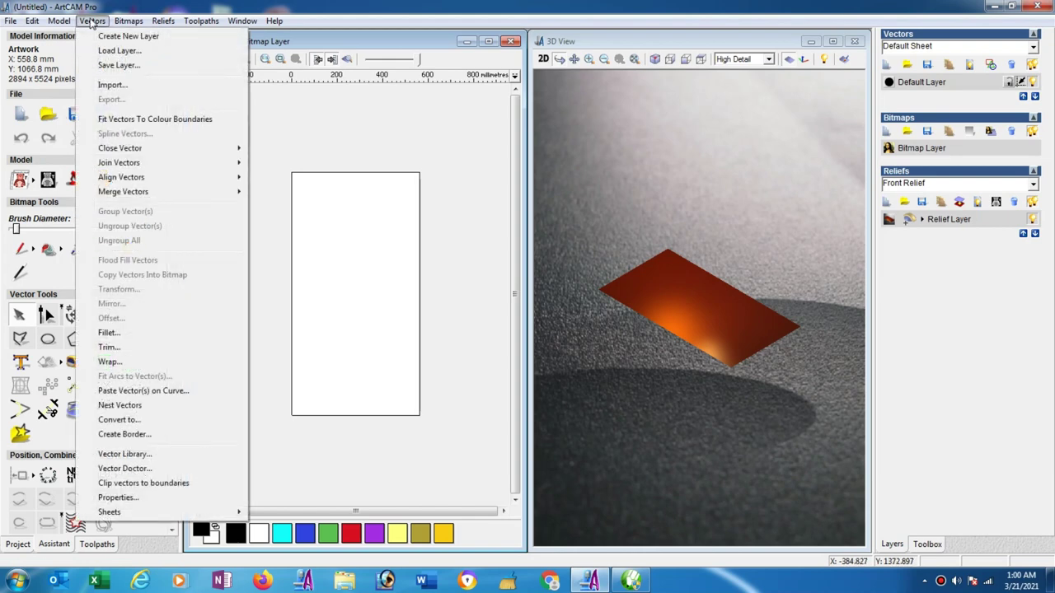
left_click(115, 83)
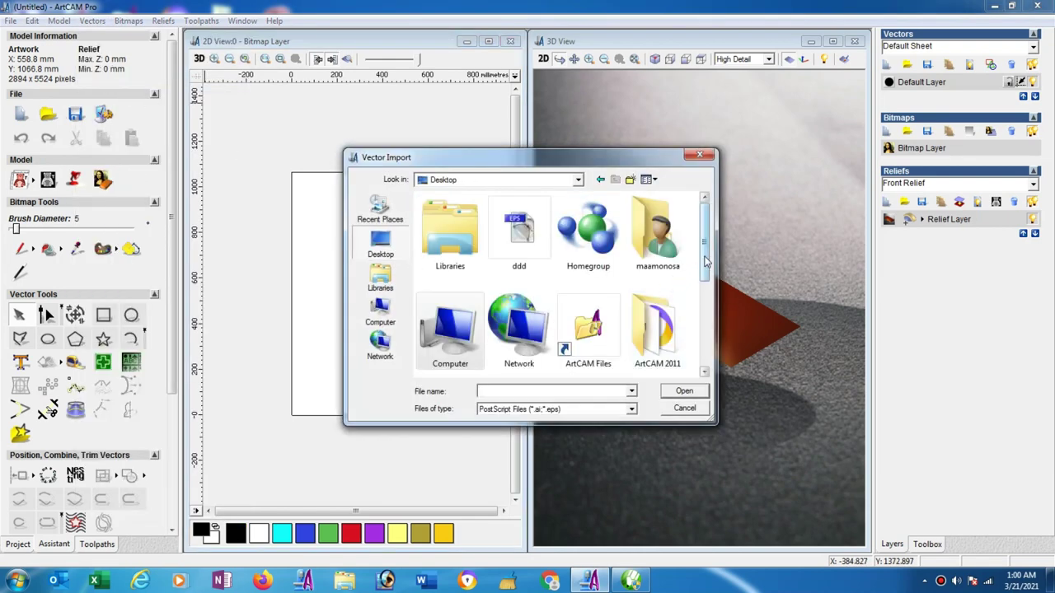
left_click(519, 235)
left_click(684, 392)
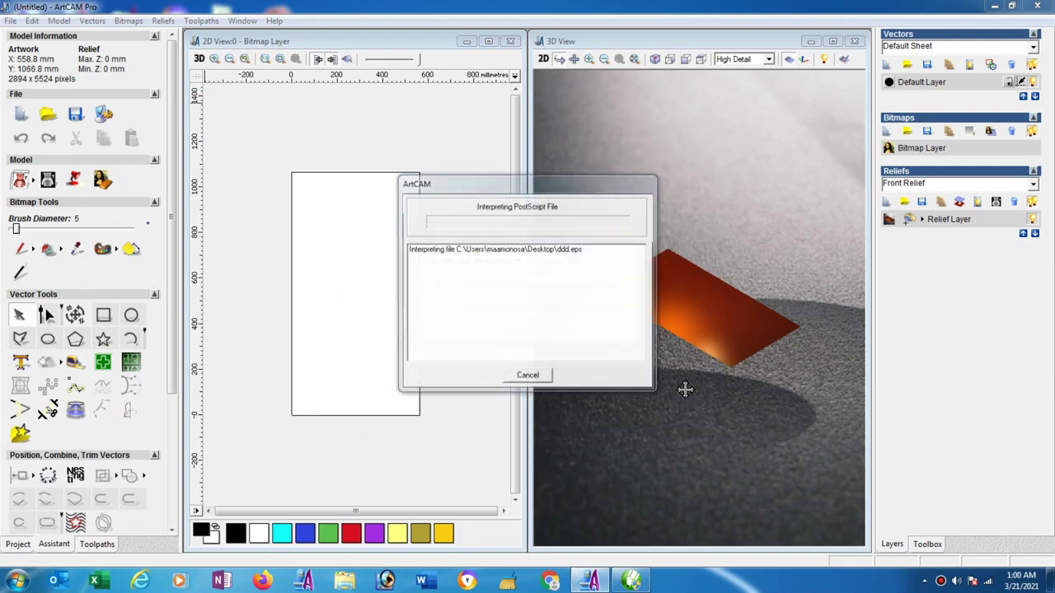
left_click(527, 327)
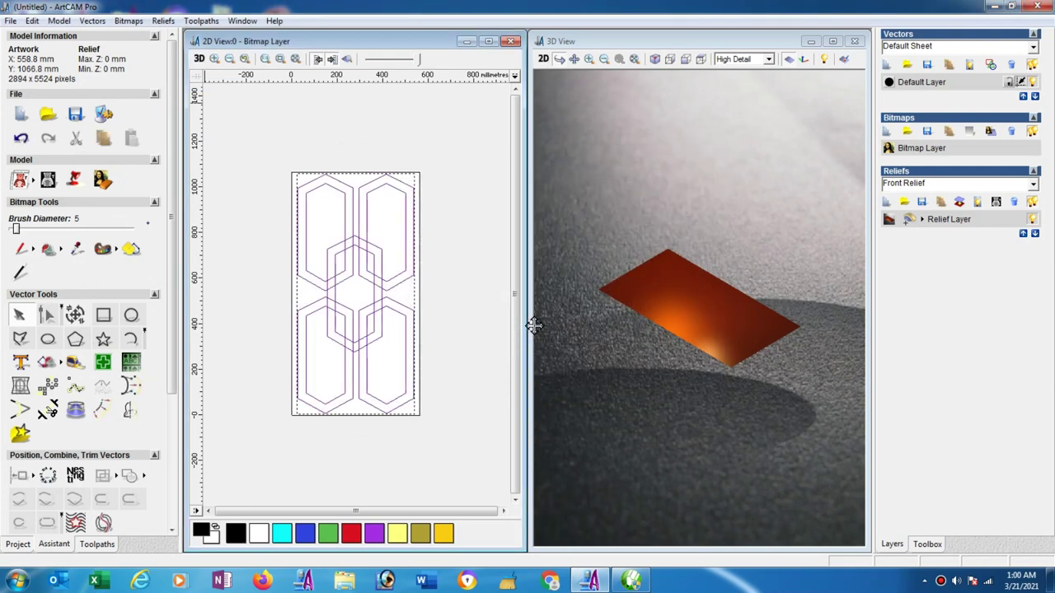
Box-select all the imported hexagon vectors and apply Ungroup All
left_click(470, 274)
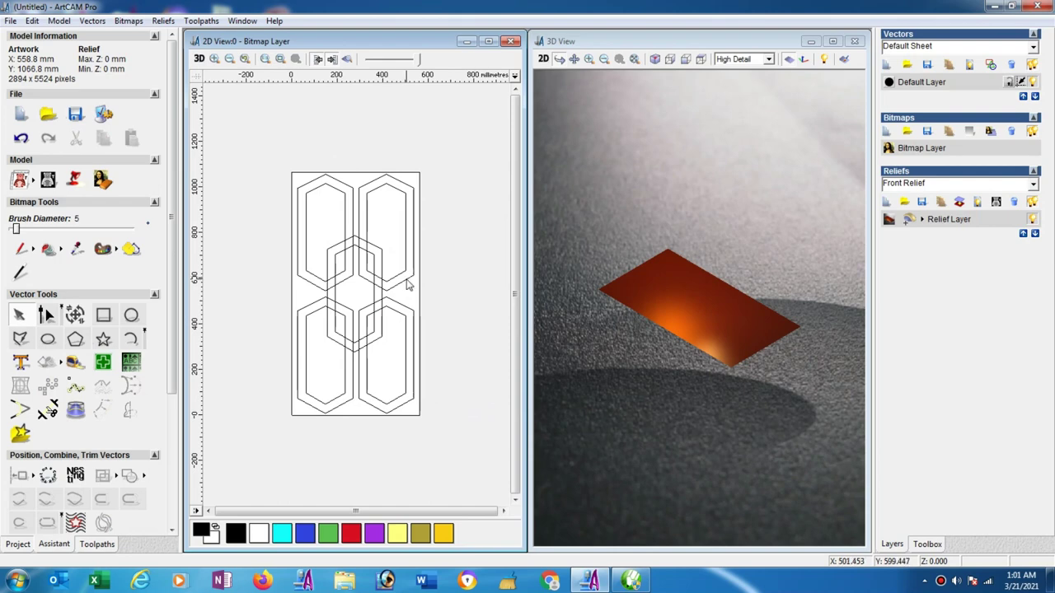
left_click_drag(254, 145, 462, 478)
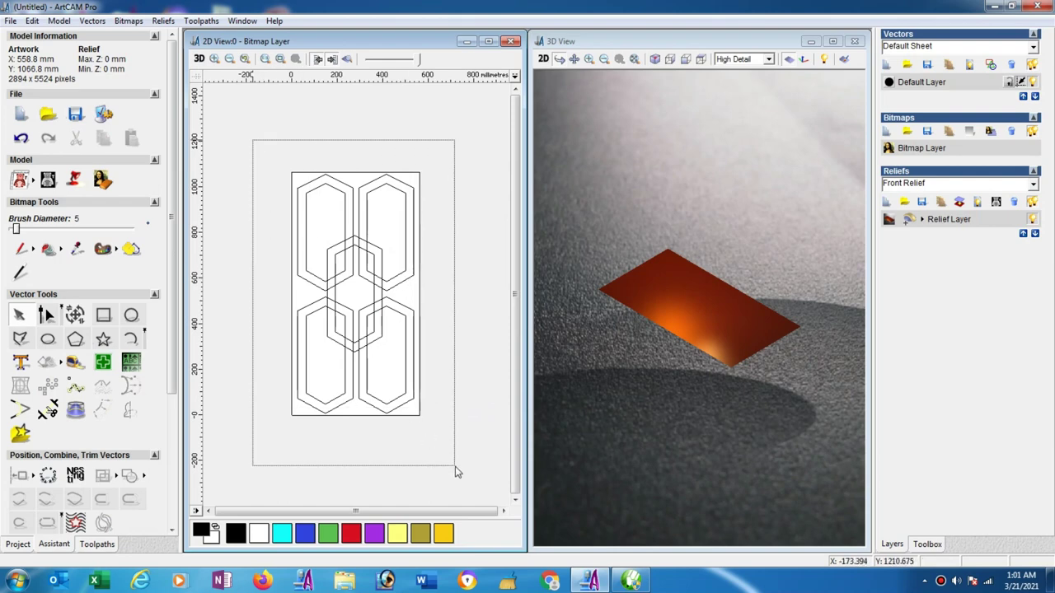
right_click(376, 346)
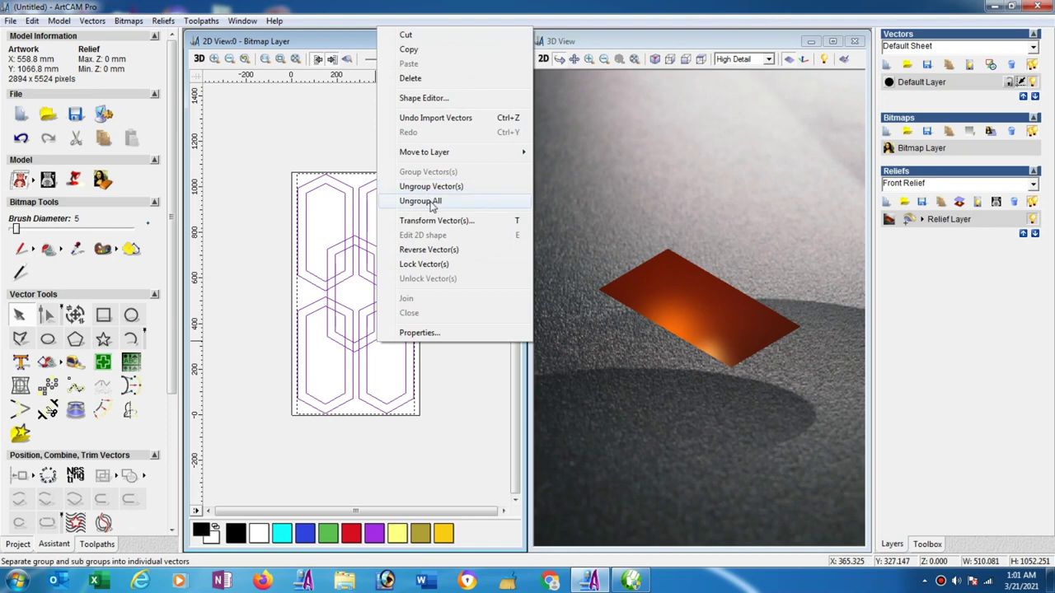
left_click(431, 206)
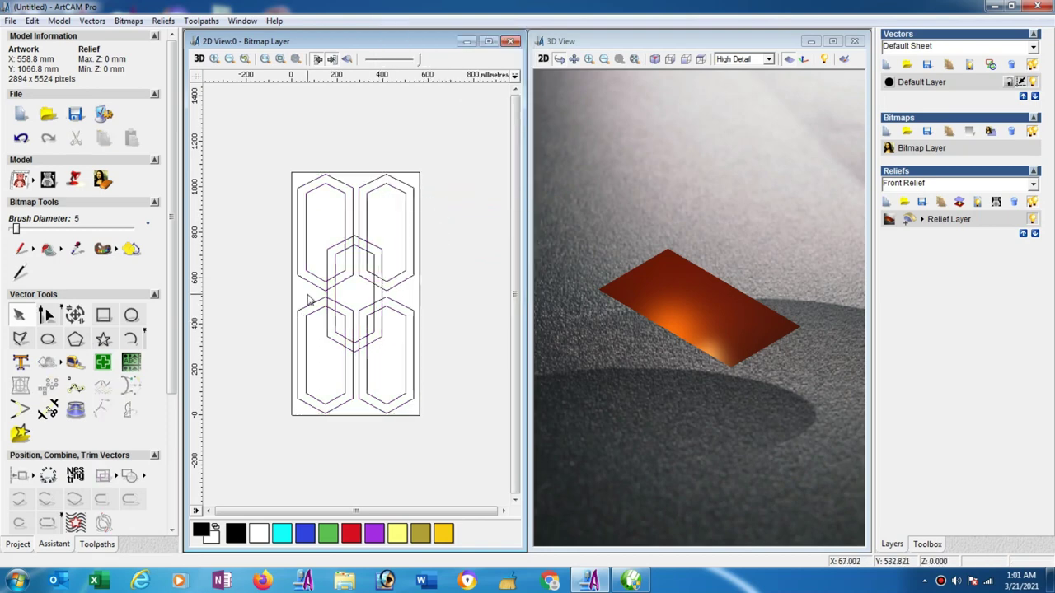
Select the lower-left outer hexagon and adjust its top, lower-right and bottom nodes in node editing
scroll(309, 300, "up", 2)
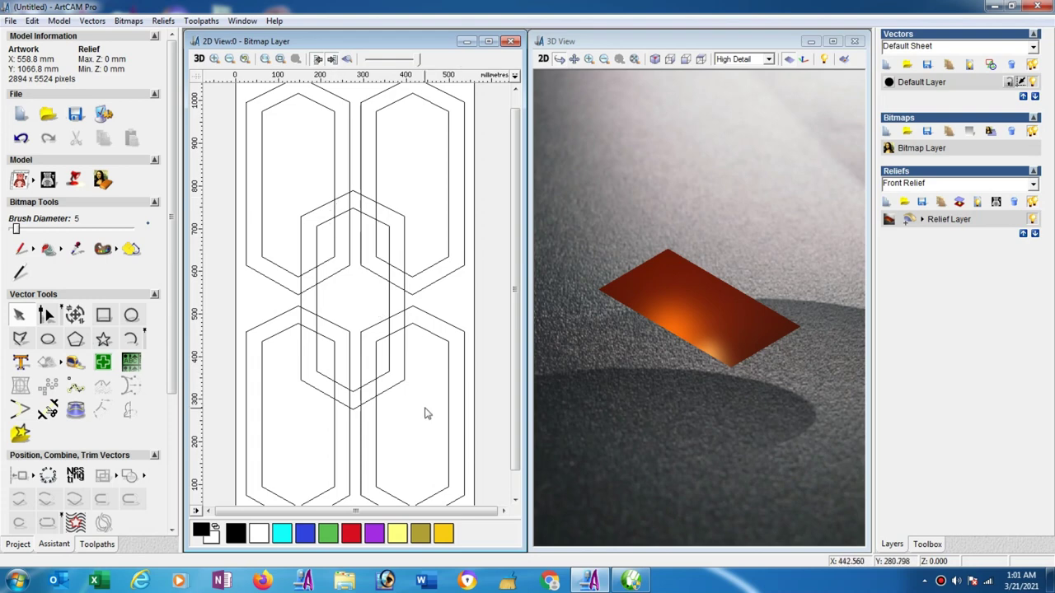
scroll(370, 361, "down", 2)
scroll(371, 361, "up", 2)
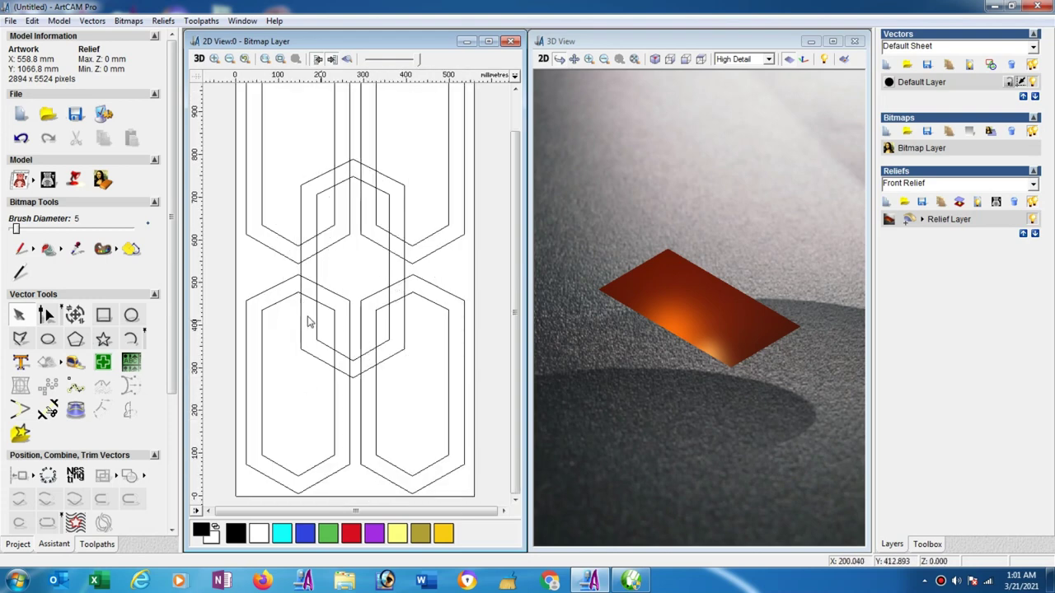
left_click(265, 291)
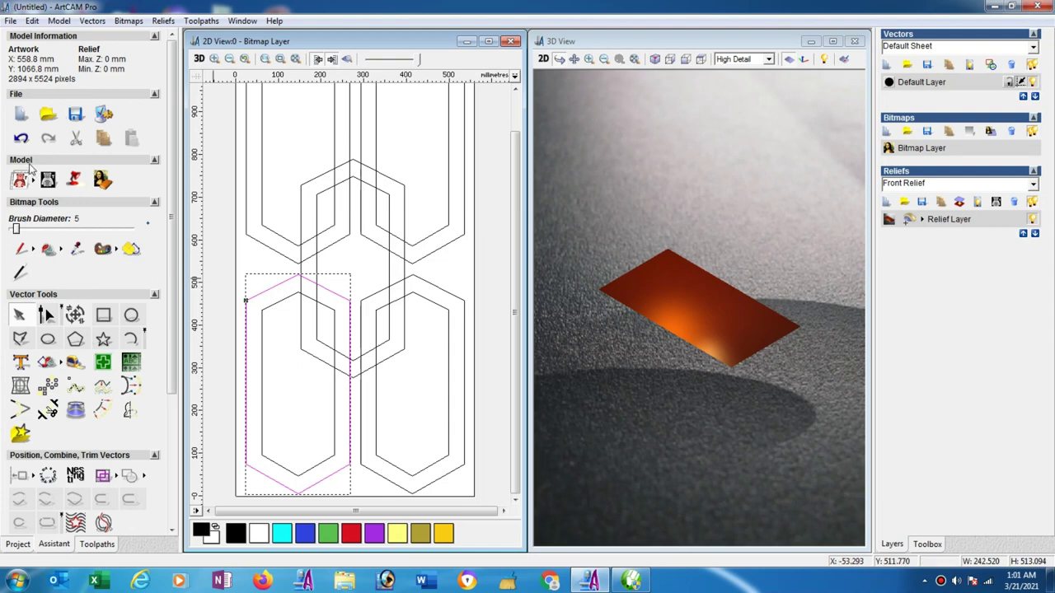
left_click(47, 320)
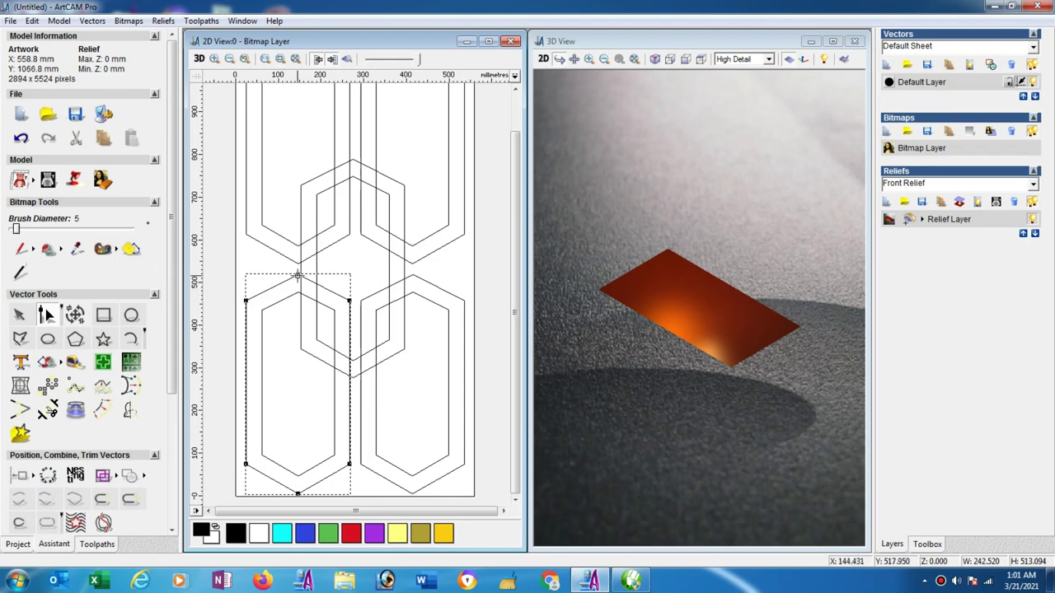
left_click_drag(298, 276, 350, 301)
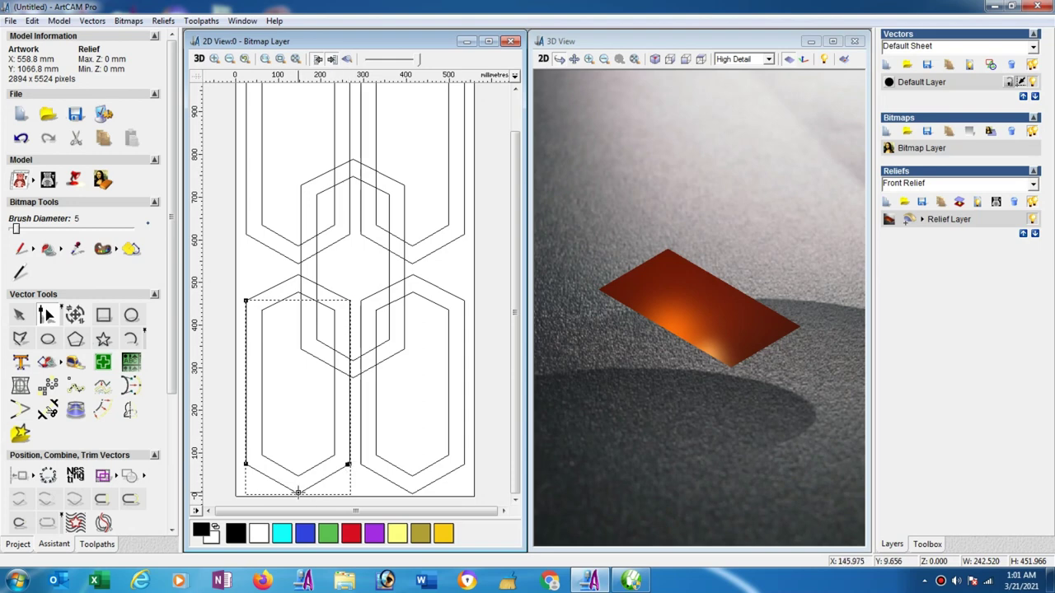
scroll(346, 487, "up", 3)
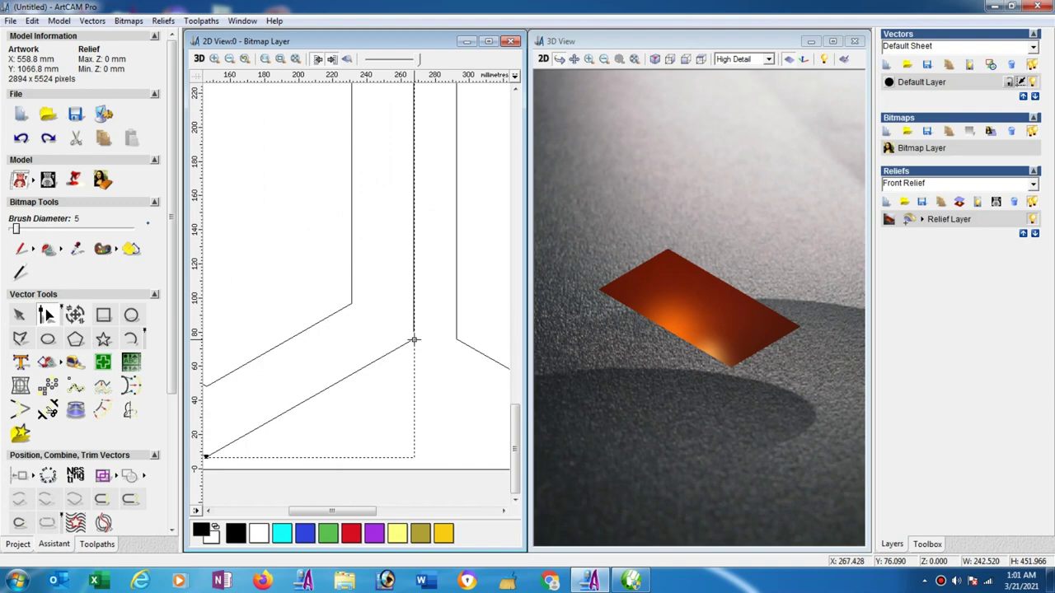
left_click(414, 338)
scroll(297, 432, "down", 2)
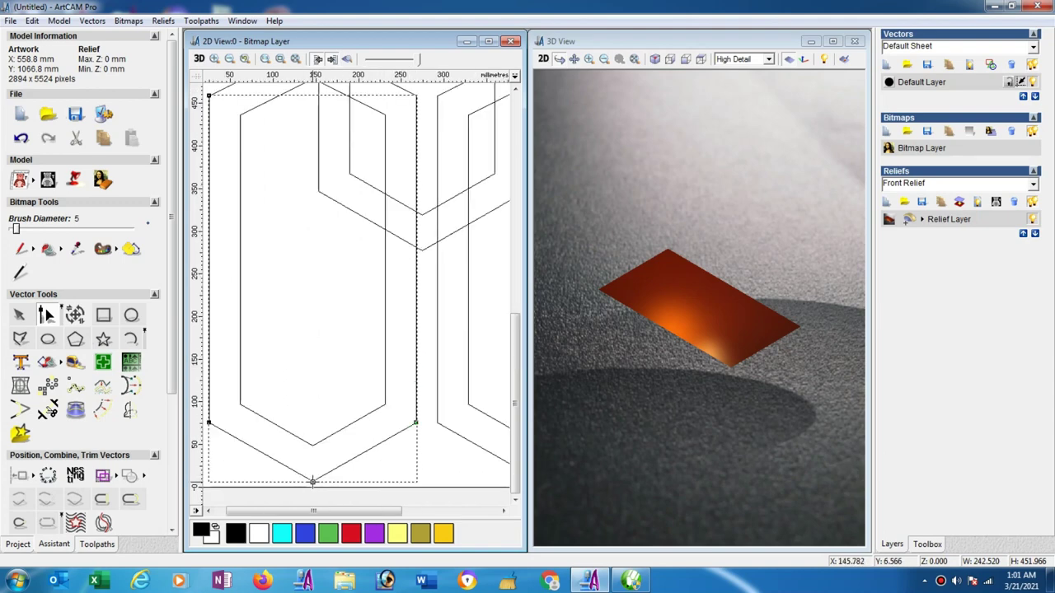
left_click(312, 482)
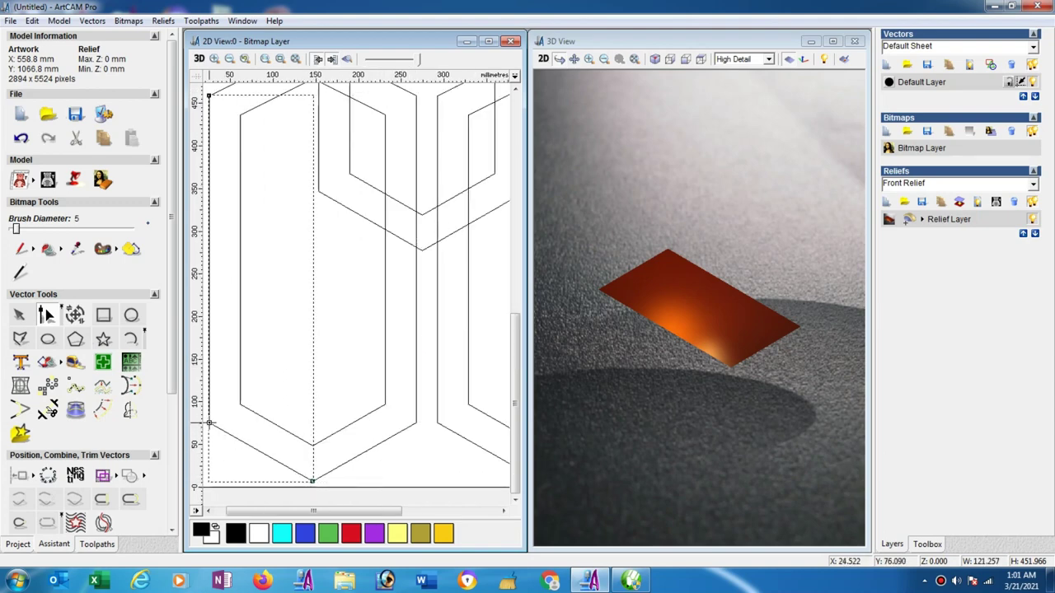
Split the inner lower-left hexagon at its top node with X, then deselect it
left_click(209, 423)
left_click(240, 406)
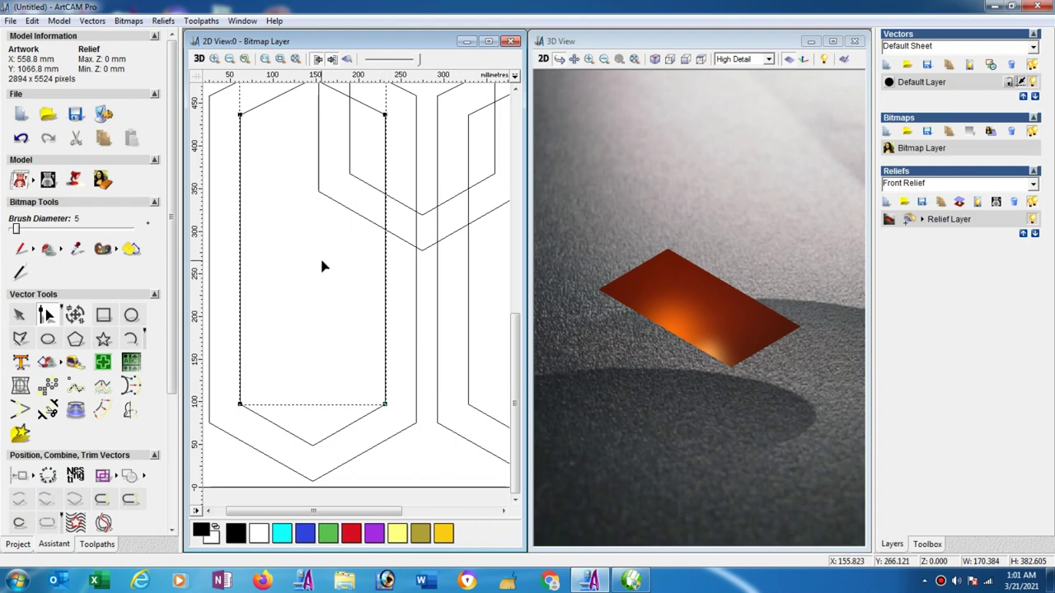
scroll(320, 256, "down", 1)
scroll(337, 263, "up", 1)
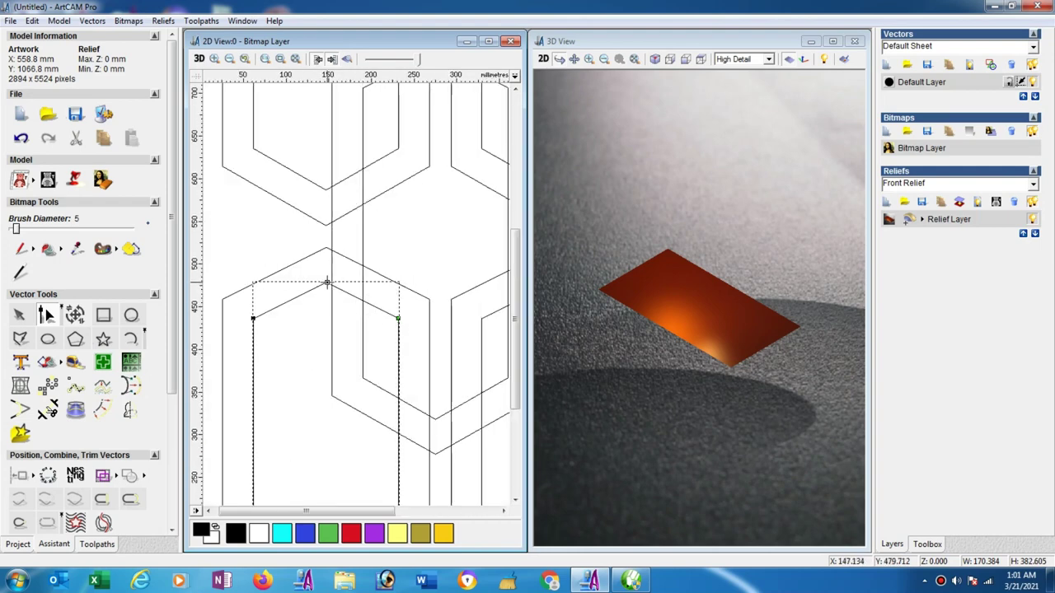
key("x")
key("Escape")
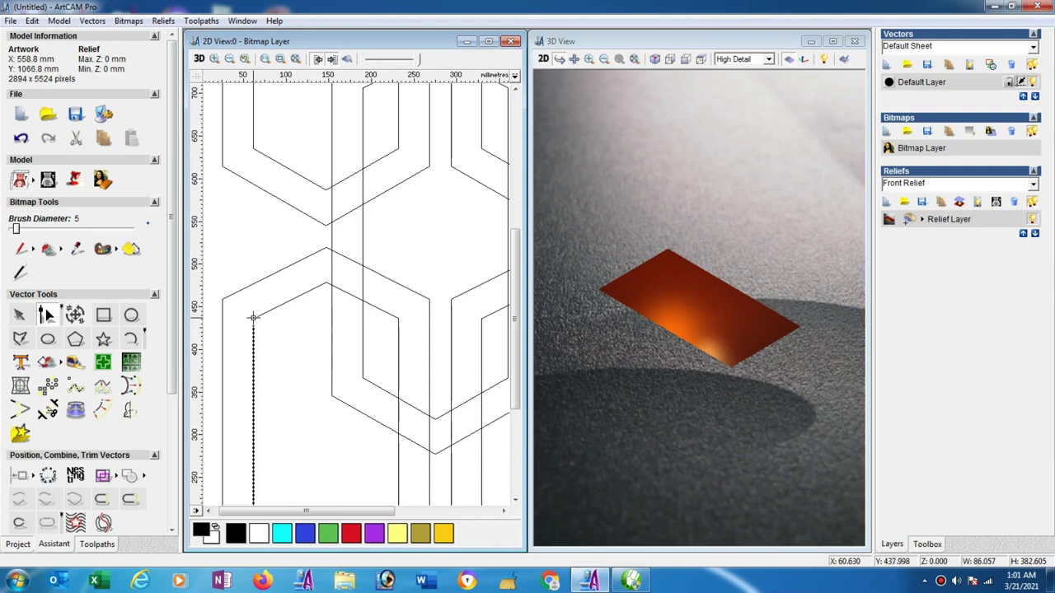
scroll(296, 338, "down", 1)
scroll(242, 377, "up", 2)
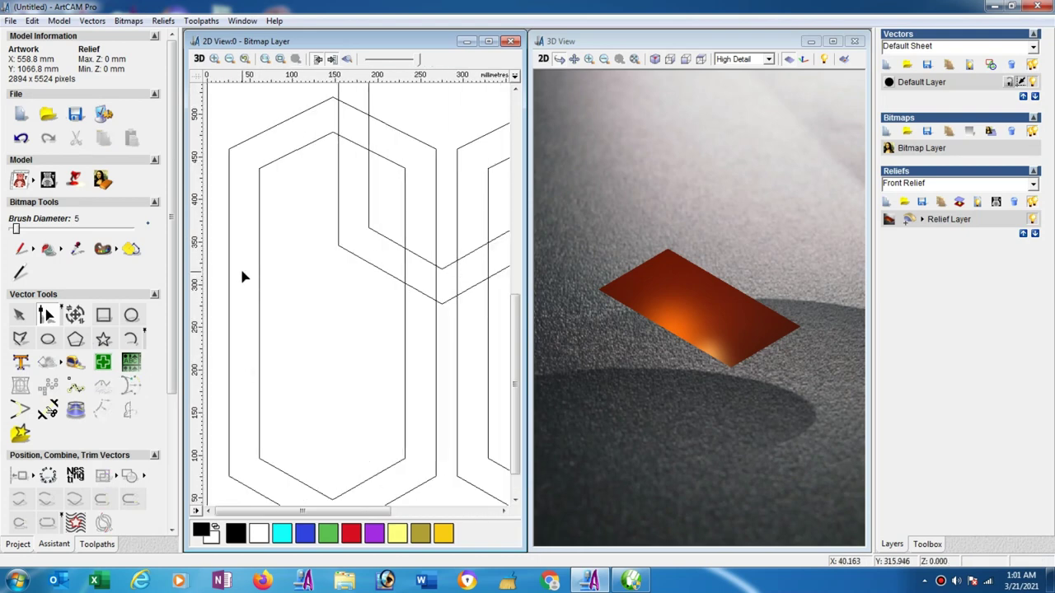
Add a horizontal guideline across the hexagon and cap both vertical lines with a half-circle arc
left_click_drag(260, 85, 238, 311)
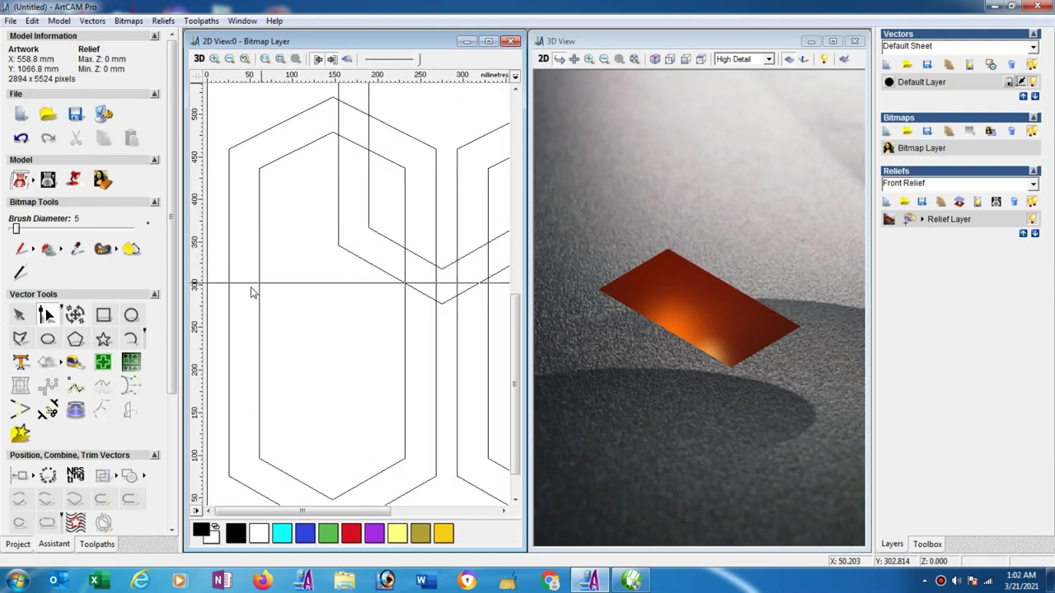
scroll(237, 312, "up", 2)
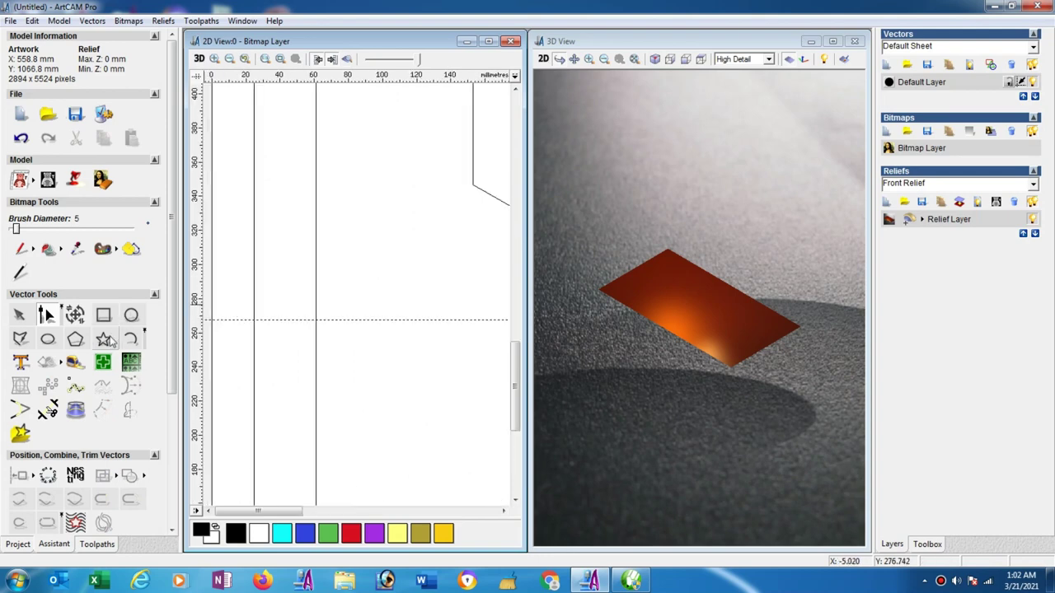
left_click(131, 339)
left_click(255, 319)
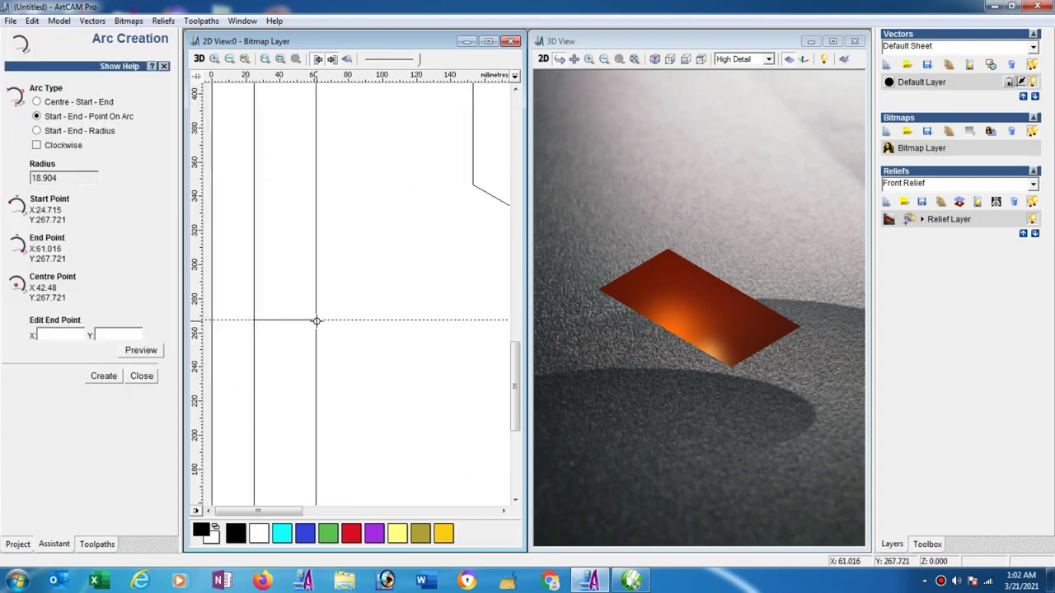
left_click(316, 320)
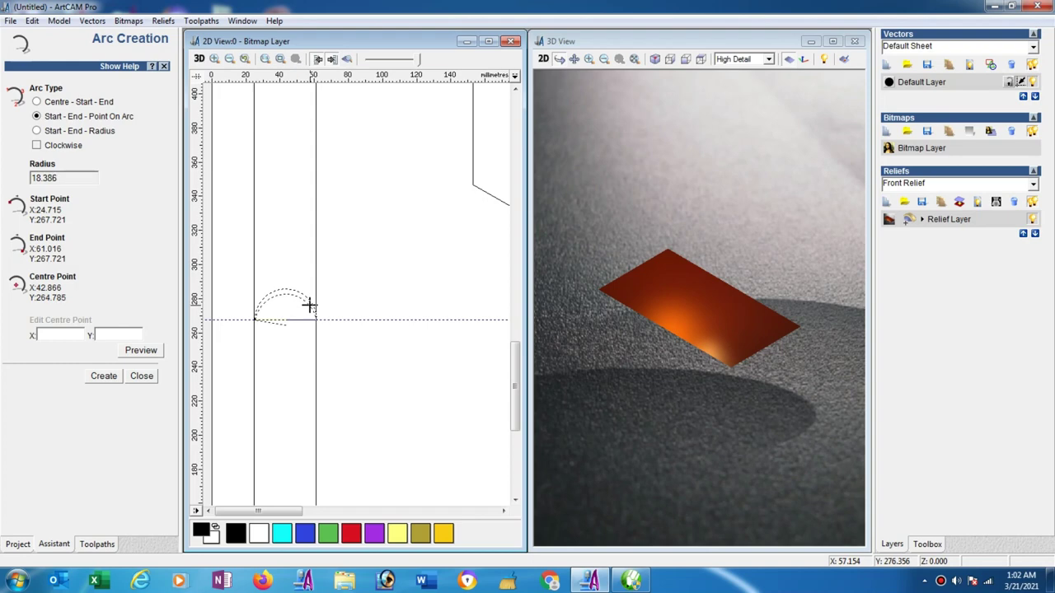
left_click(308, 307)
left_click(140, 376)
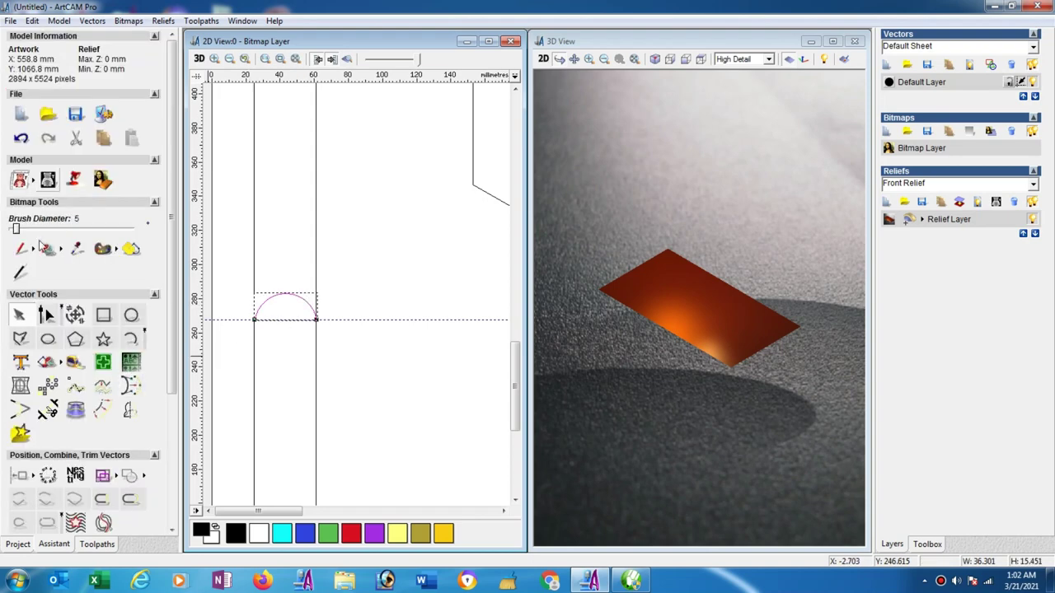
Draw a small 10.04 by 17.519 mm rectangle inside the arch
left_click(45, 314)
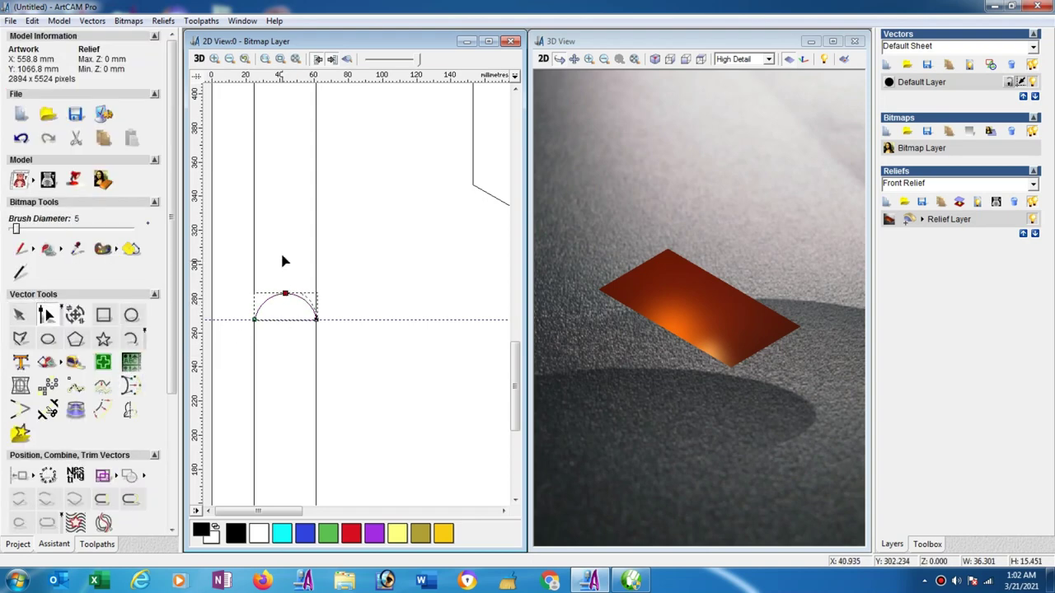
left_click(320, 296)
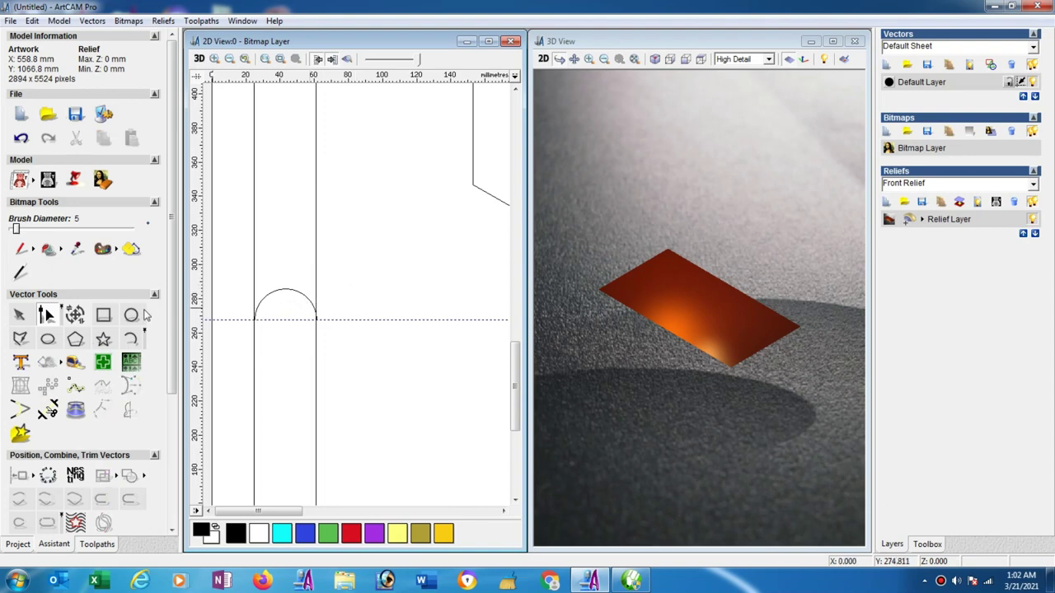
left_click(107, 315)
left_click_drag(281, 290, 298, 319)
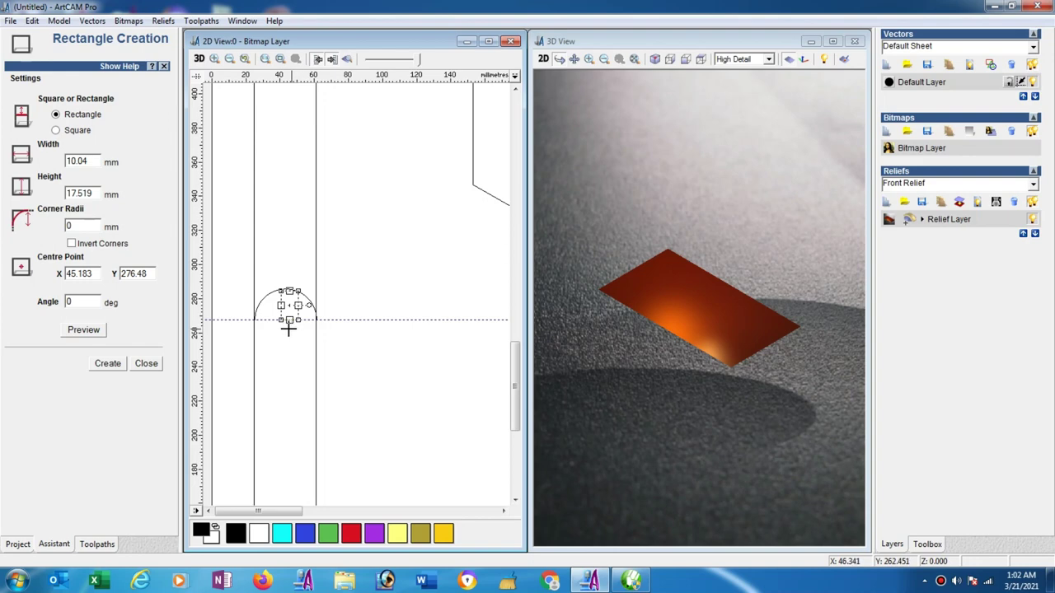
Recreate the rectangle with its height changed to 17 mm, keeping the 10.04 mm width
double_click(95, 194)
type("17")
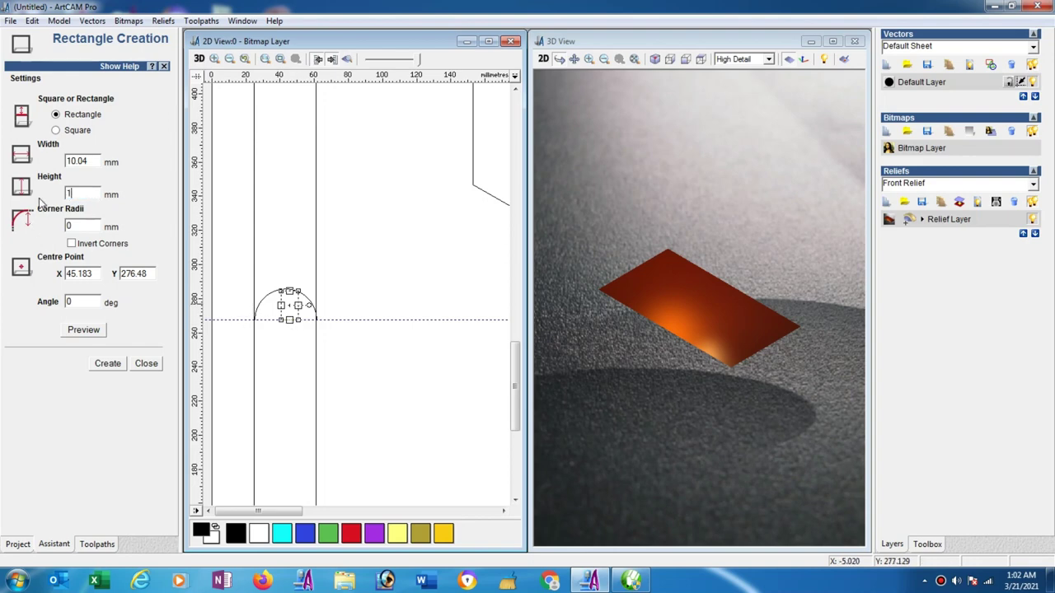
left_click(105, 368)
left_click(146, 364)
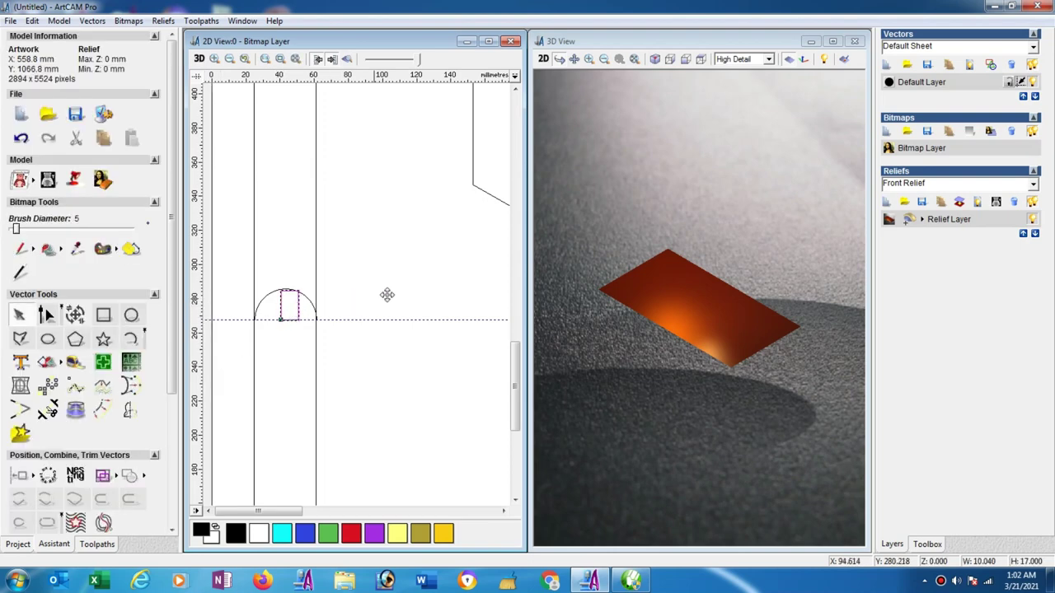
Move the rectangle to the right of the arch and switch to node editing
left_click_drag(386, 294, 400, 284)
key("n")
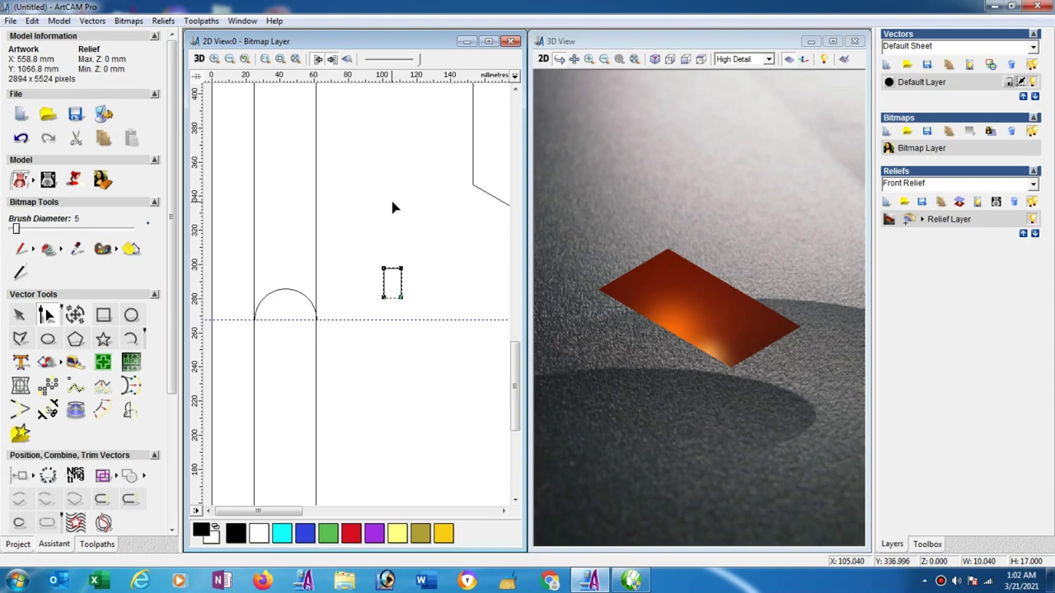
scroll(393, 207, "down", 2)
scroll(391, 212, "down", 2)
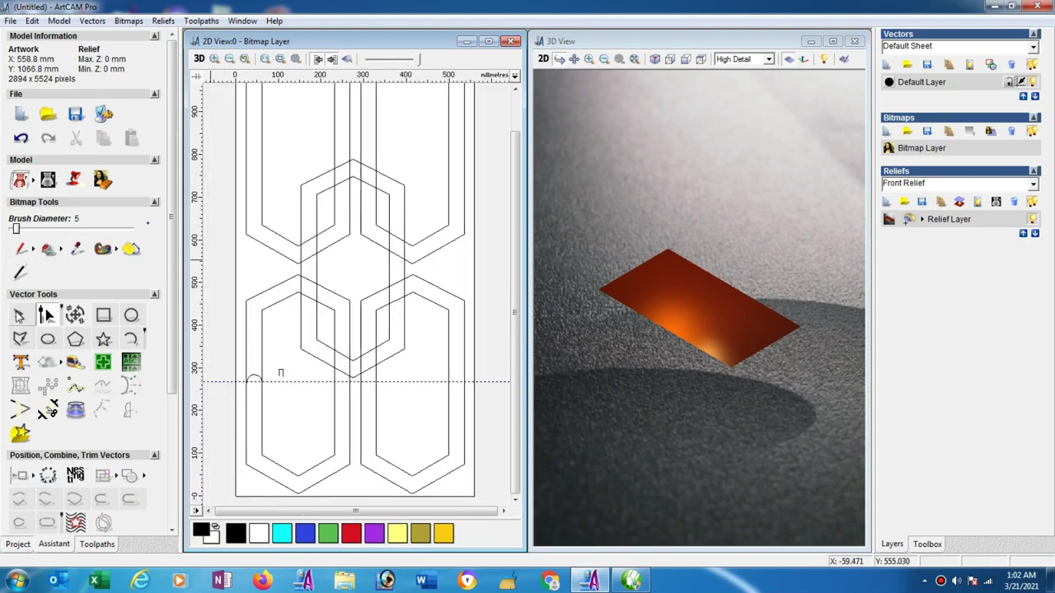
Two-rail sweep the arc between the diagonal edges, Reverse First ticked, rectangle as Z control, combining Highest
left_click(19, 315)
left_click(269, 288)
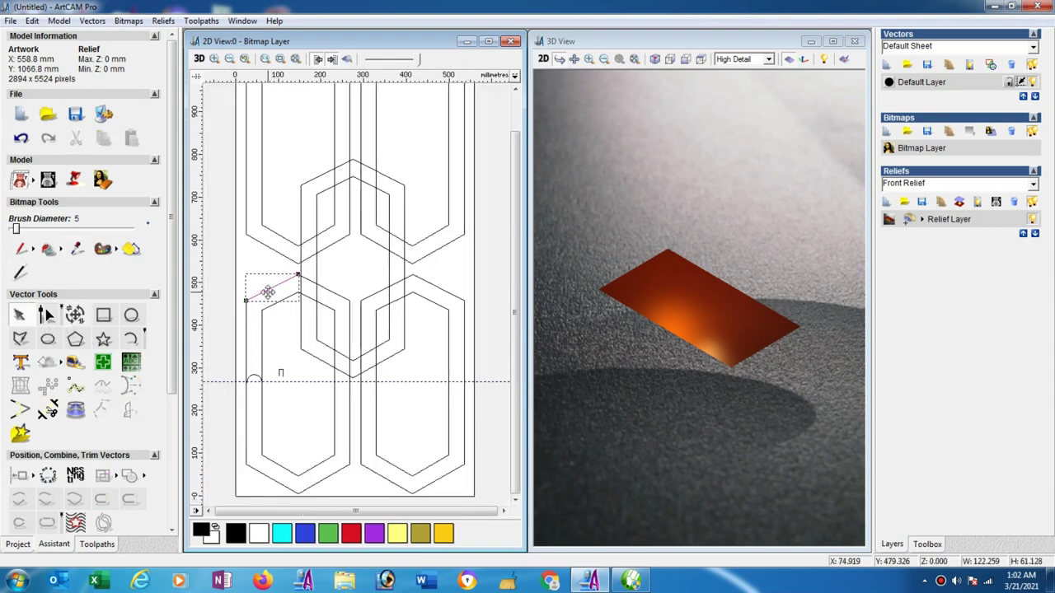
left_click(271, 304)
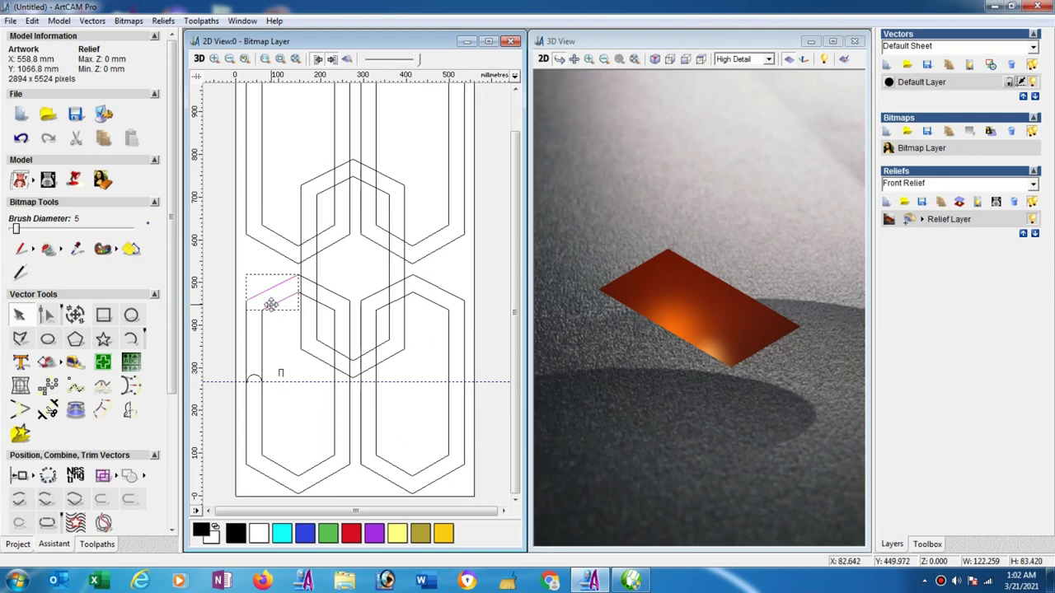
scroll(176, 462, "down", 5)
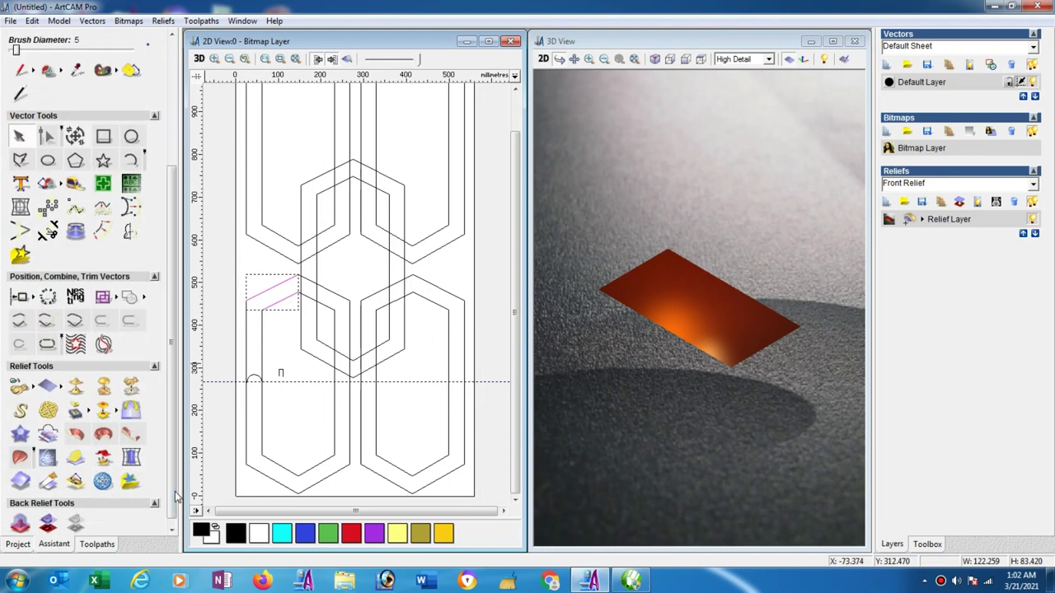
left_click(20, 457)
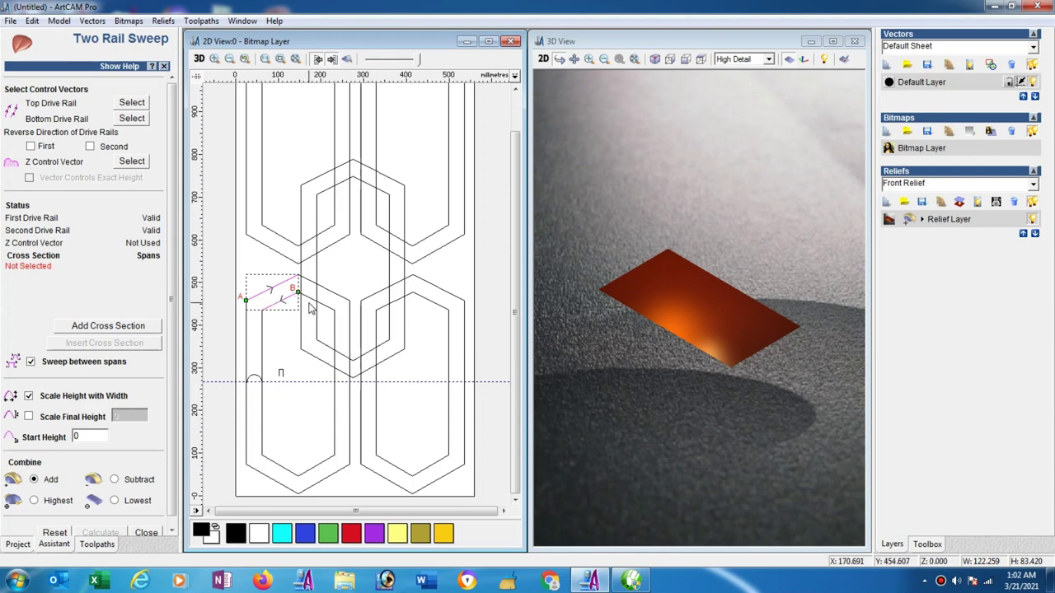
left_click(30, 147)
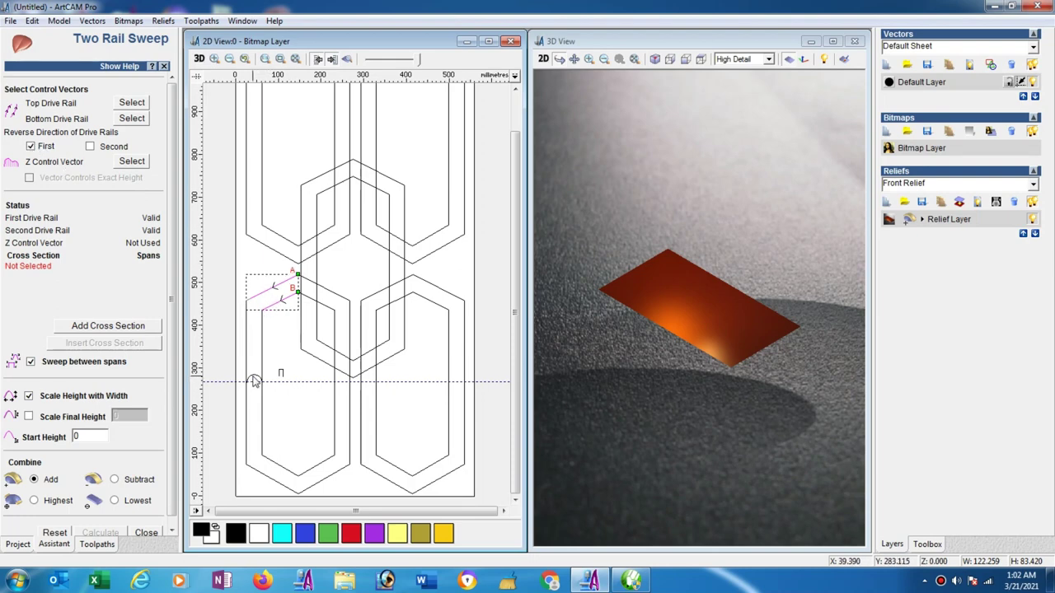
left_click(254, 381)
left_click(120, 326)
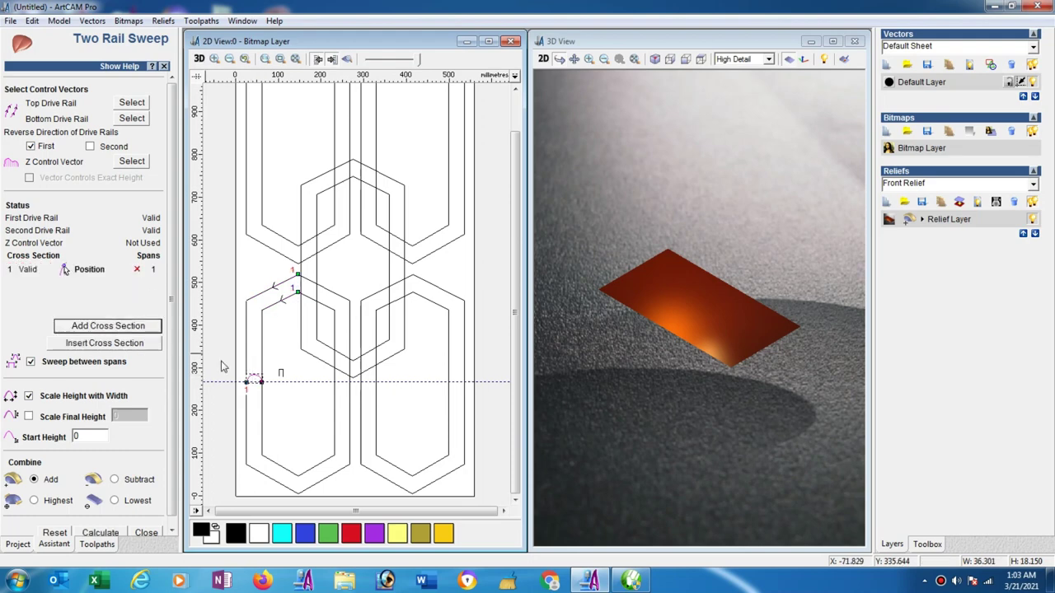
left_click(132, 162)
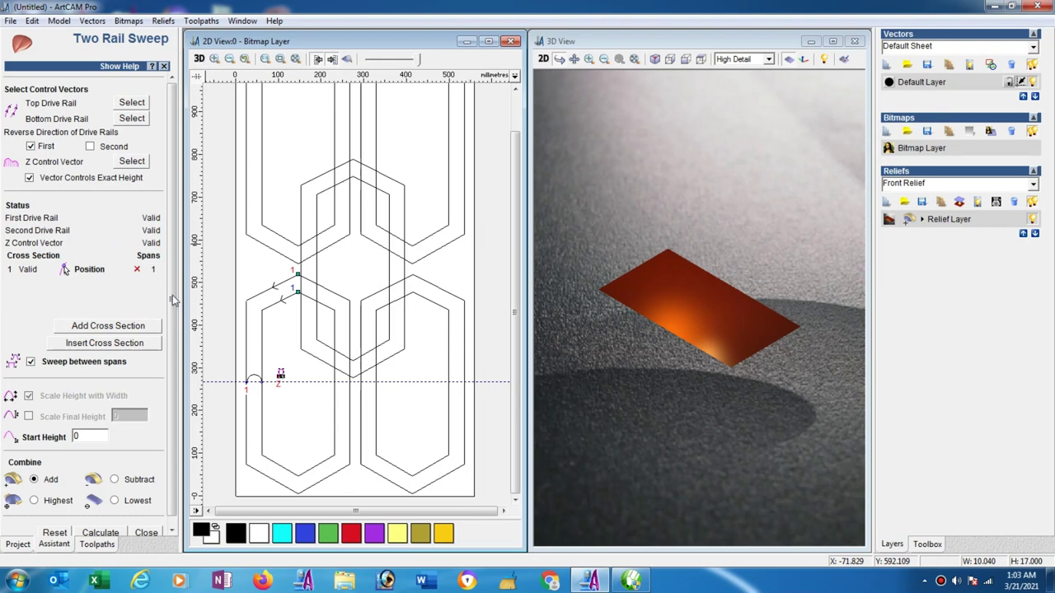
scroll(172, 296, "down", 1)
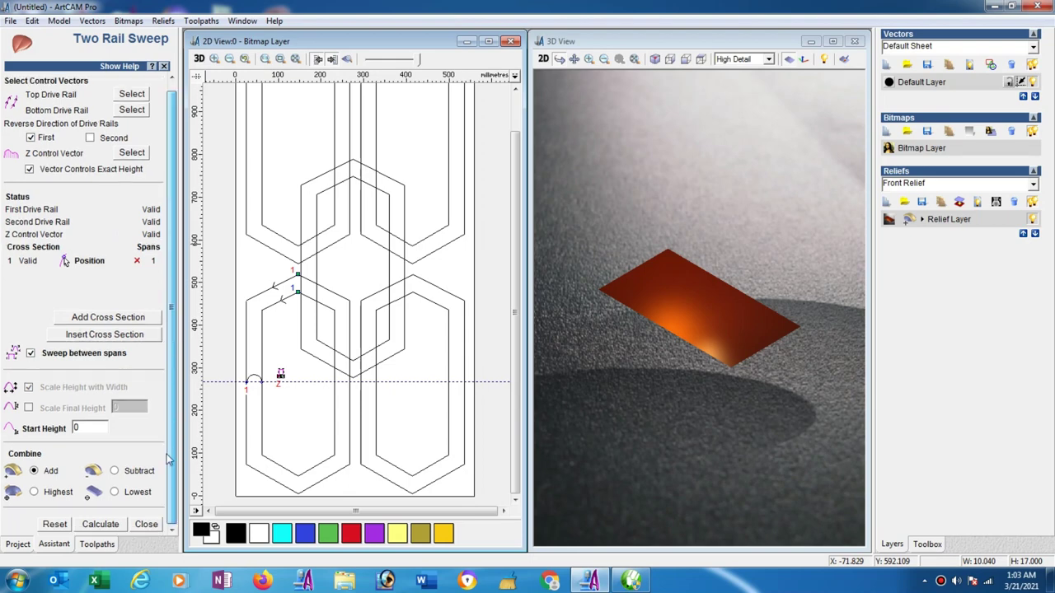
left_click(101, 526)
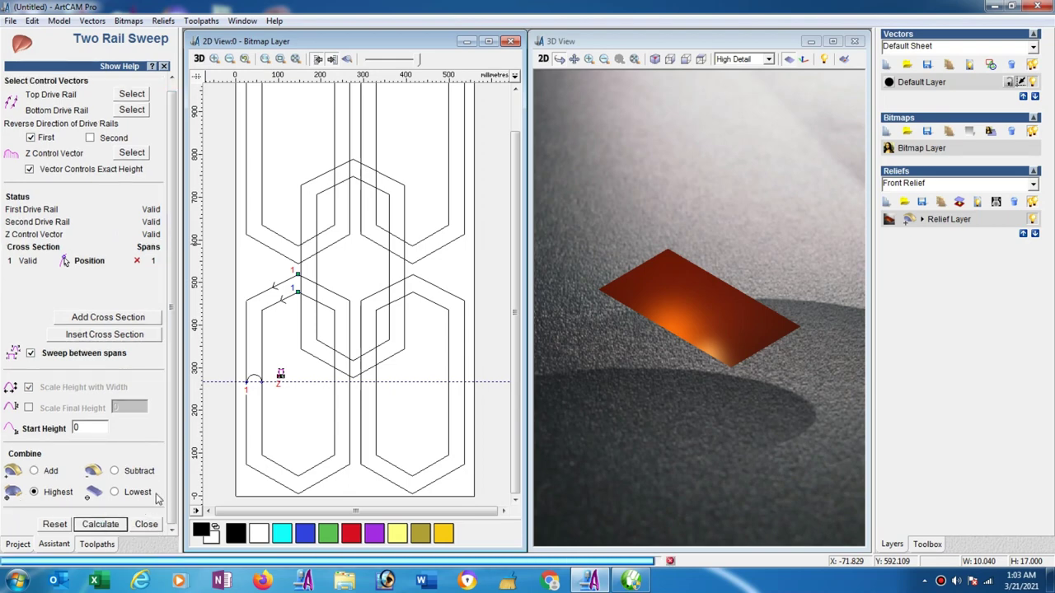
Turn on the colour preview, set the vertical lines as drive rails, and move the arc aside
left_click(348, 58)
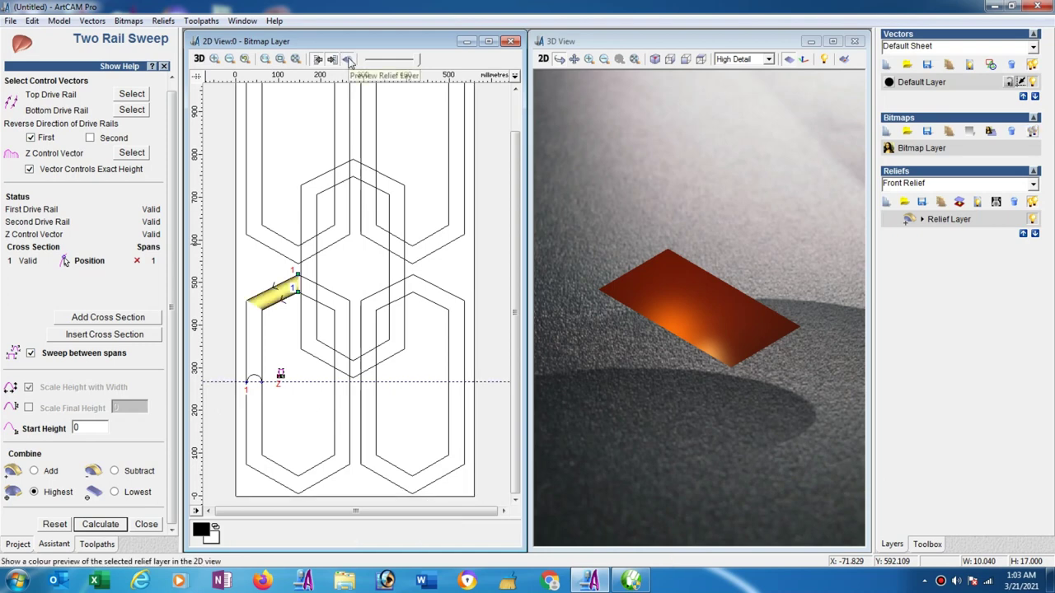
left_click(246, 346)
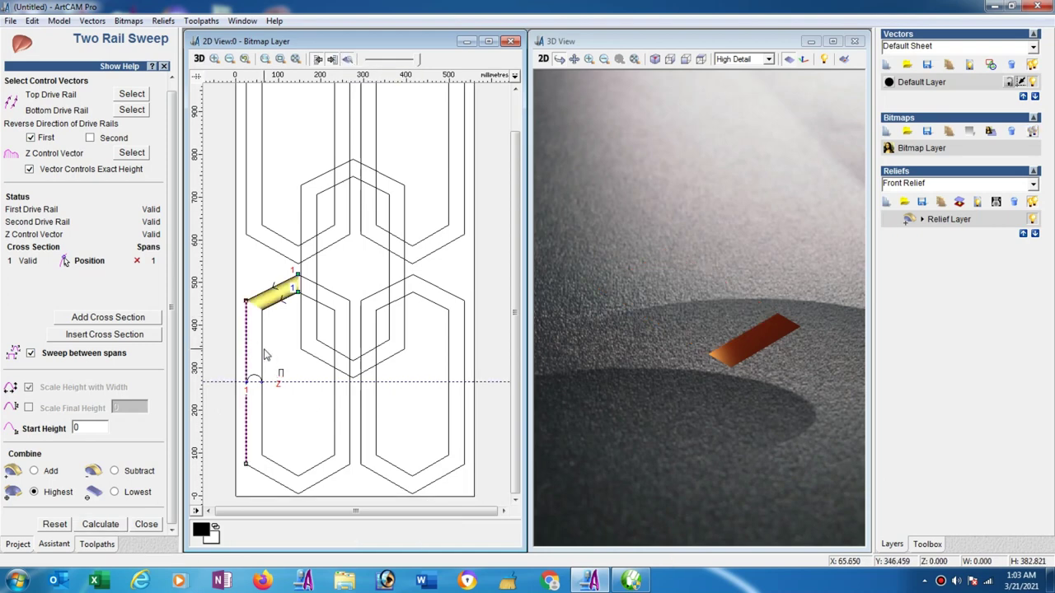
left_click(133, 96)
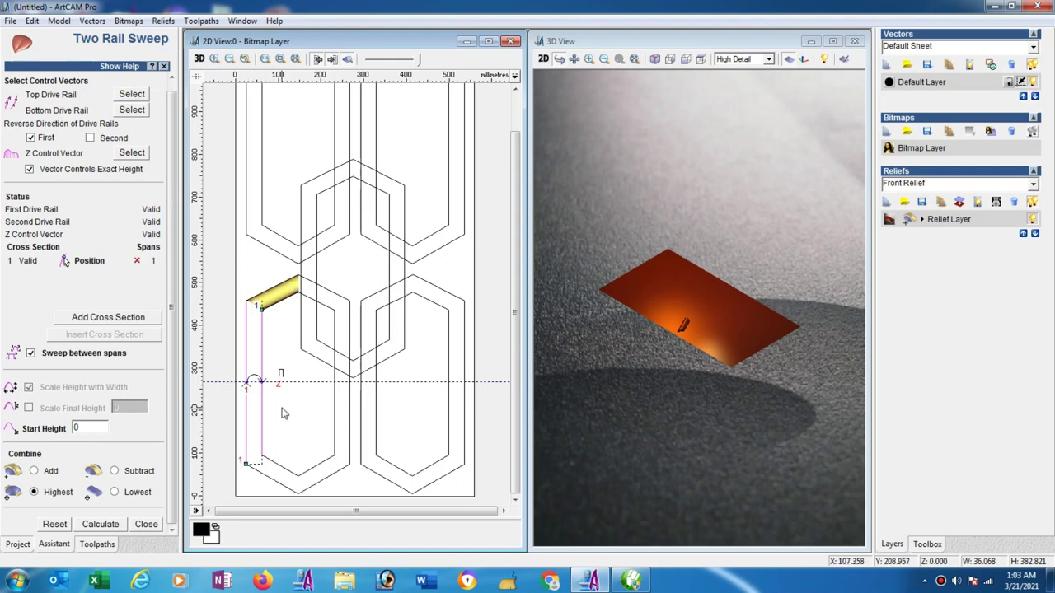
scroll(246, 380, "up", 5)
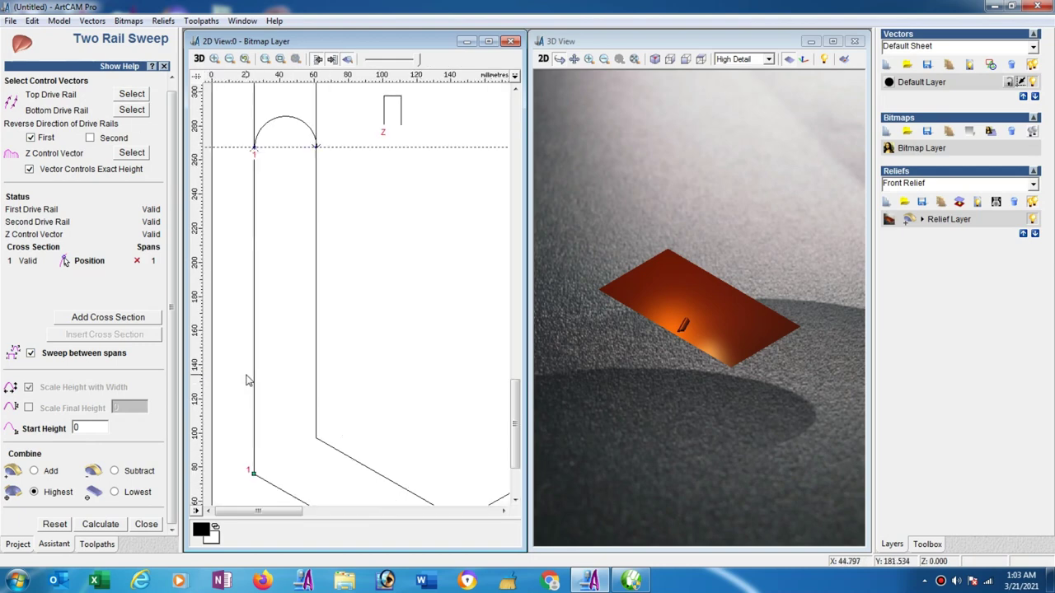
left_click(283, 117)
left_click_drag(282, 117, 369, 174)
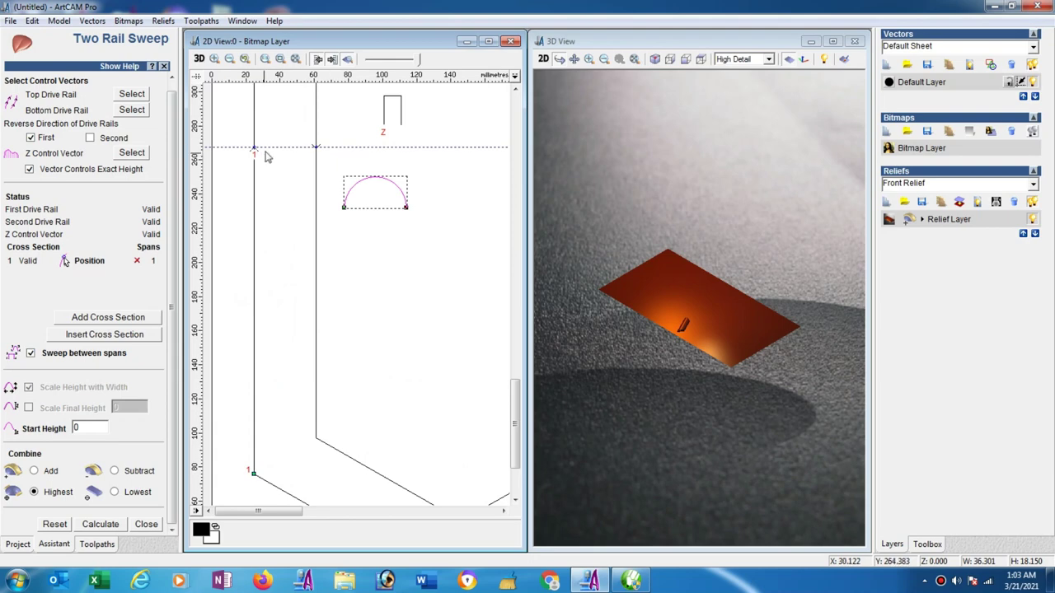
Recalculate the sweep with Reverse First unticked and check the raised strip in 3D
scroll(265, 158, "up", 2)
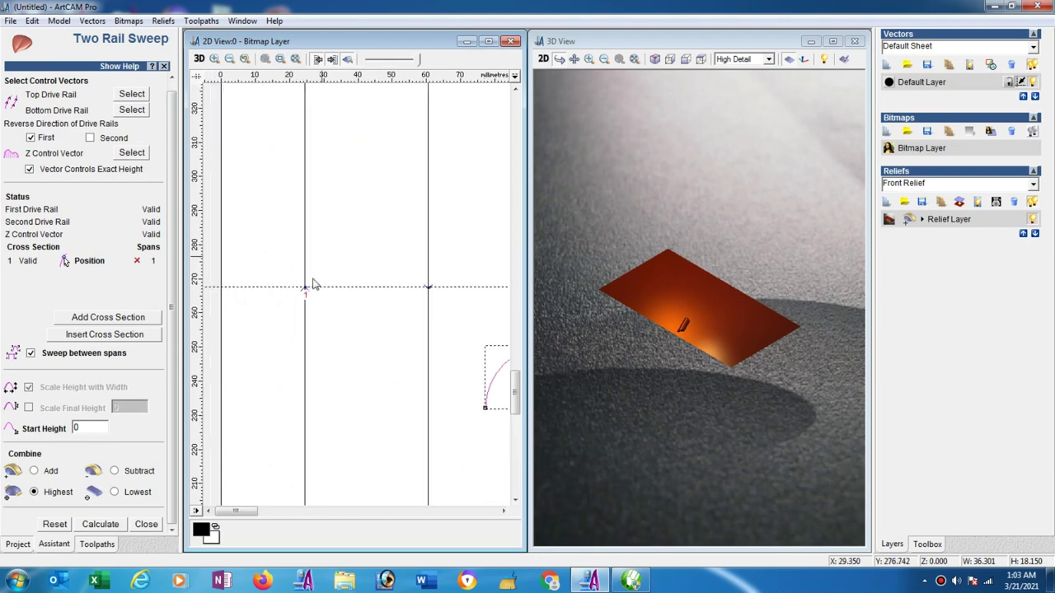
left_click(31, 138)
scroll(368, 232, "down", 2)
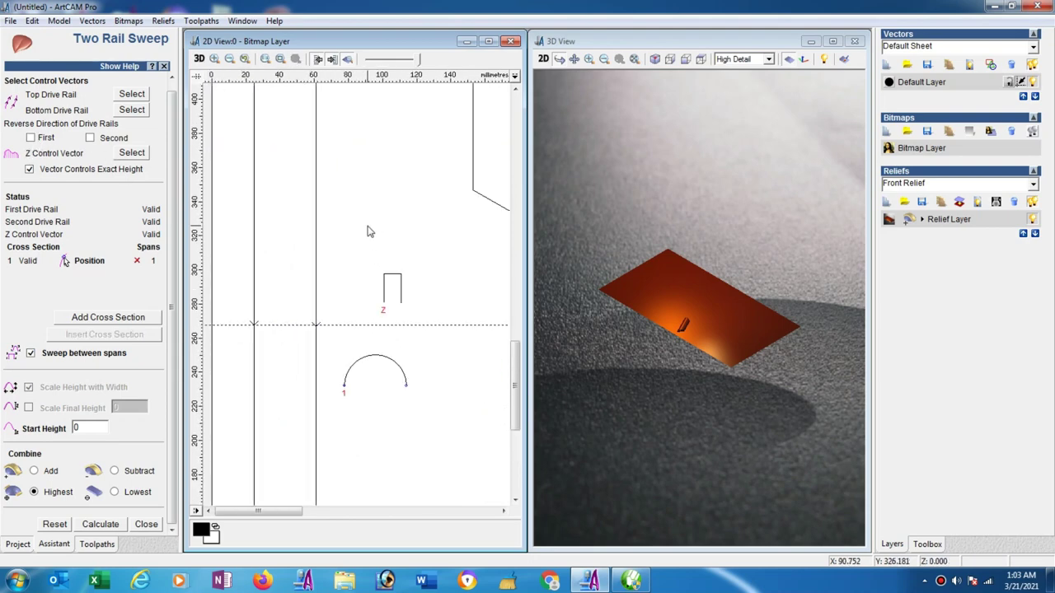
left_click(95, 528)
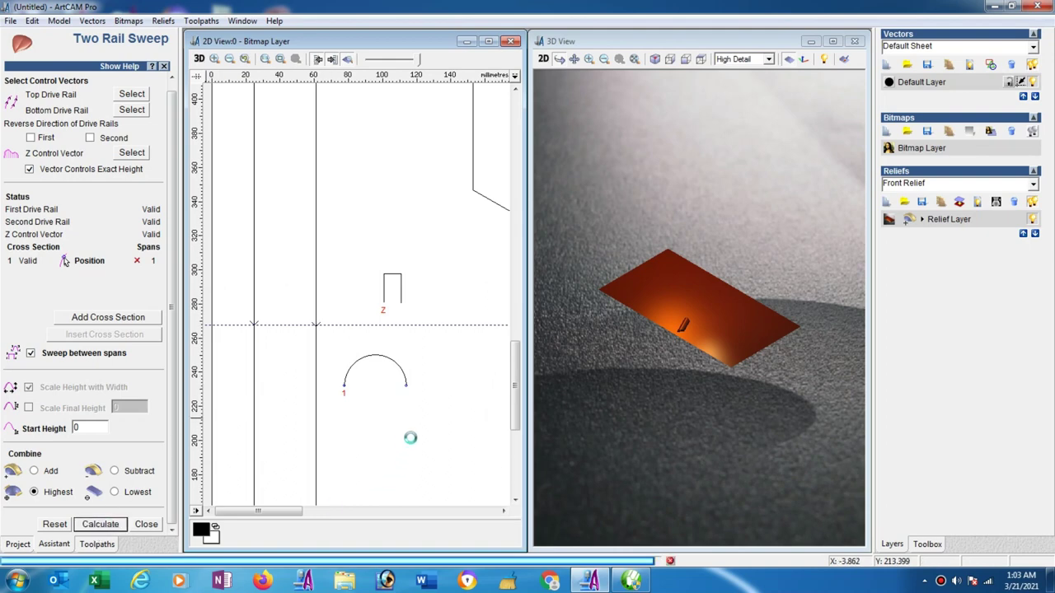
left_click(587, 410)
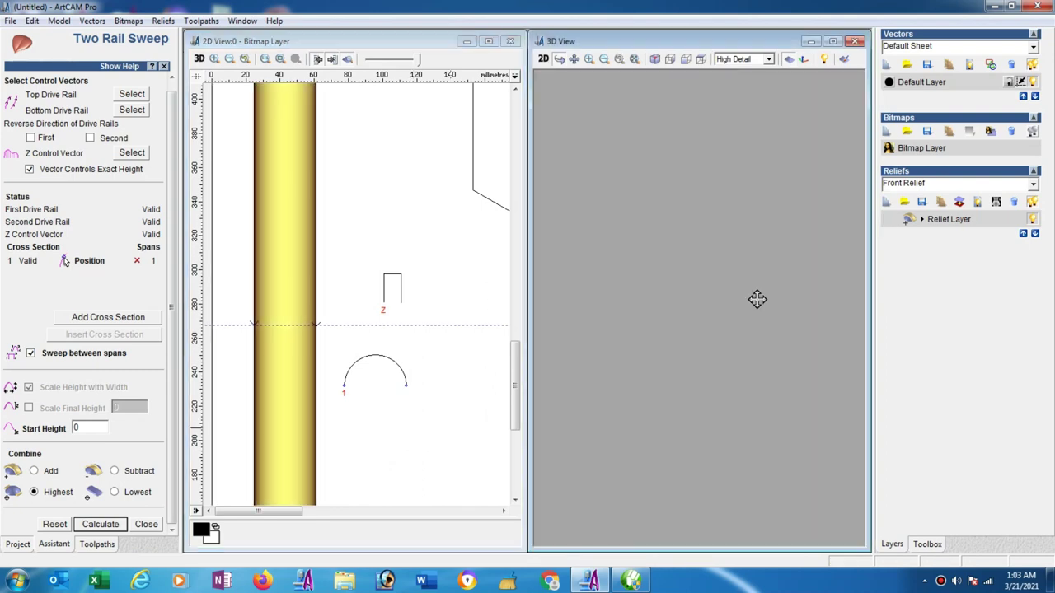
mouse_move(734, 365)
left_mouse_down()
mouse_move(662, 358)
mouse_move(693, 299)
left_mouse_up()
left_click(380, 450)
scroll(377, 445, "down", 5)
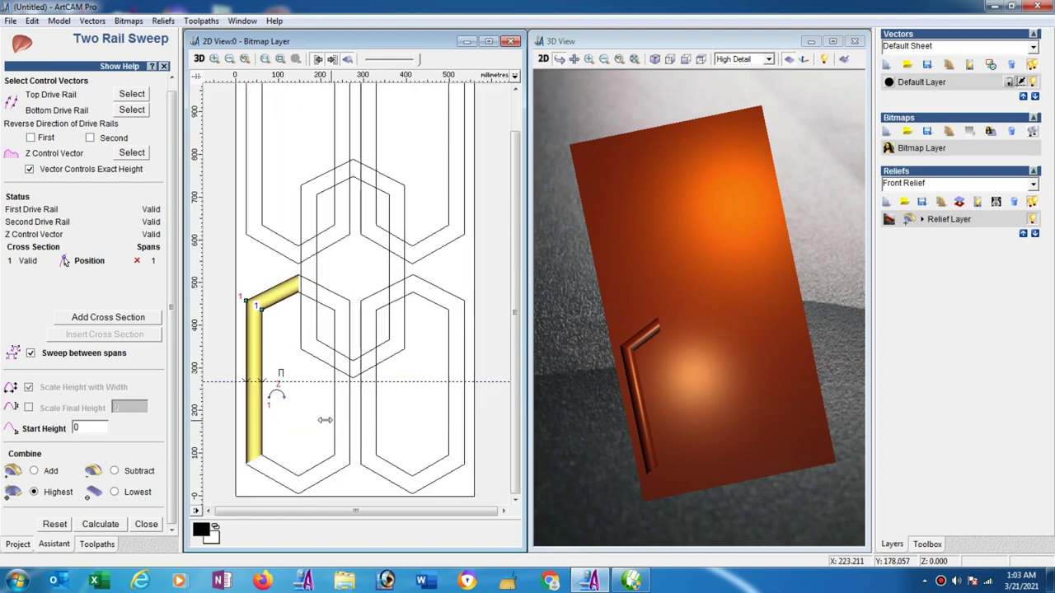
Sweep along the bottom-left diagonal edge with the first rail reversed
left_click(272, 481)
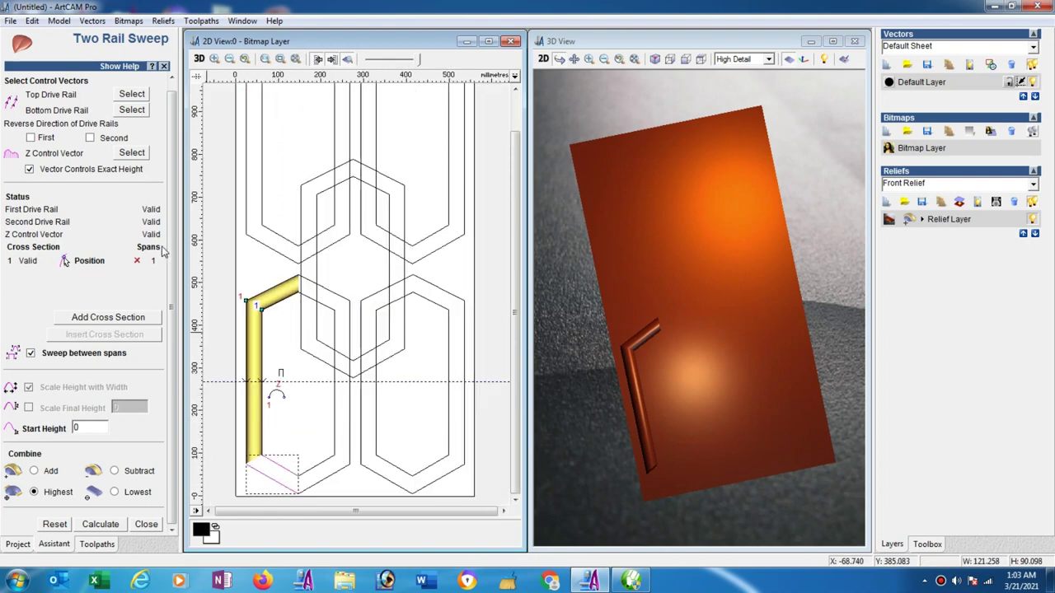
scroll(160, 187, "up", 1)
left_click(132, 103)
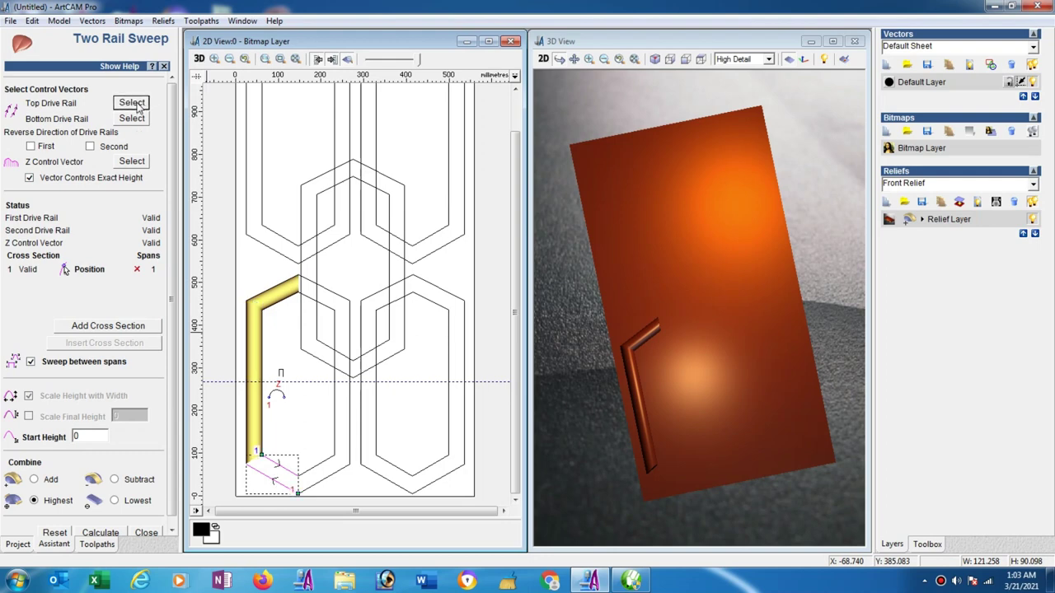
left_click(30, 147)
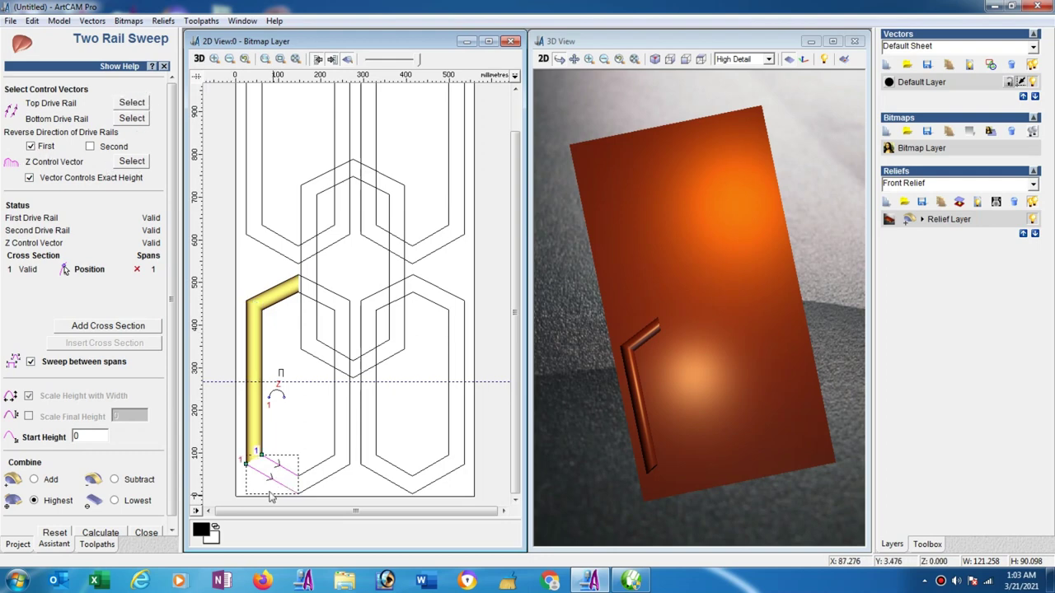
scroll(171, 503, "down", 1)
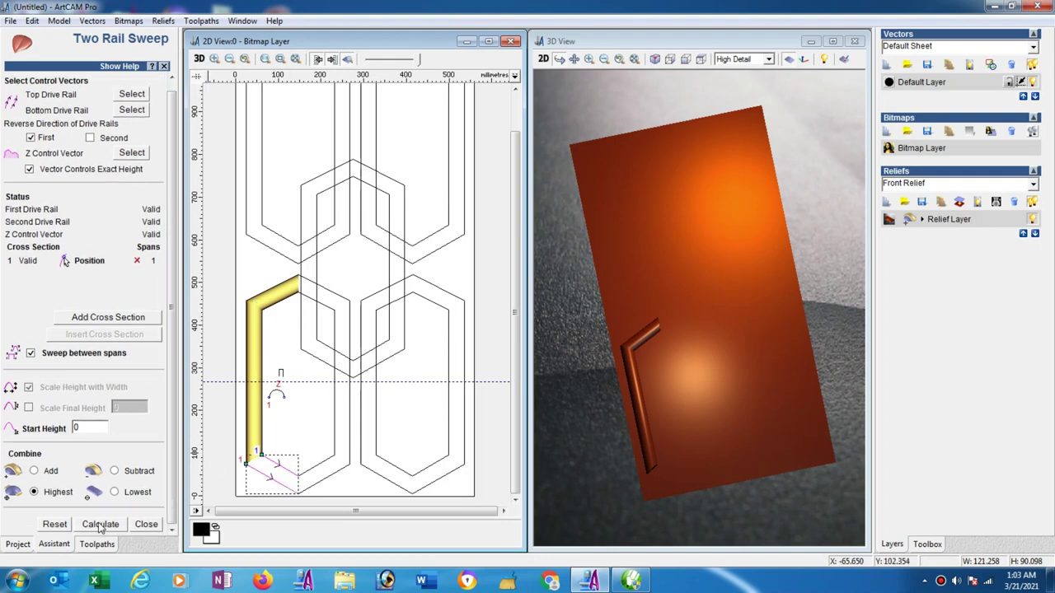
left_click(101, 529)
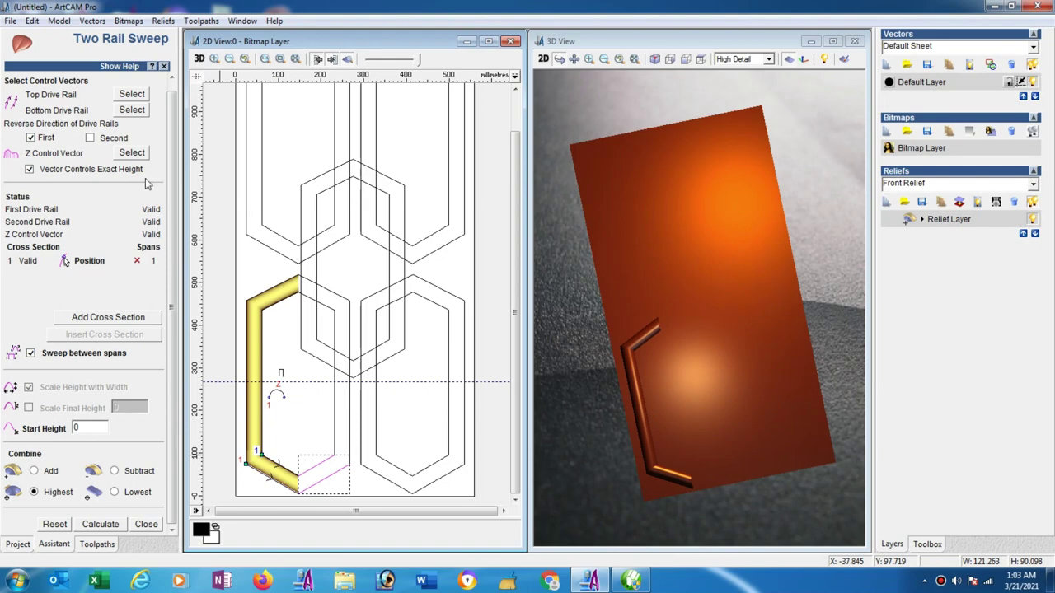
Sweep along the lower-right edge with the first rail's direction restored
left_click(128, 106)
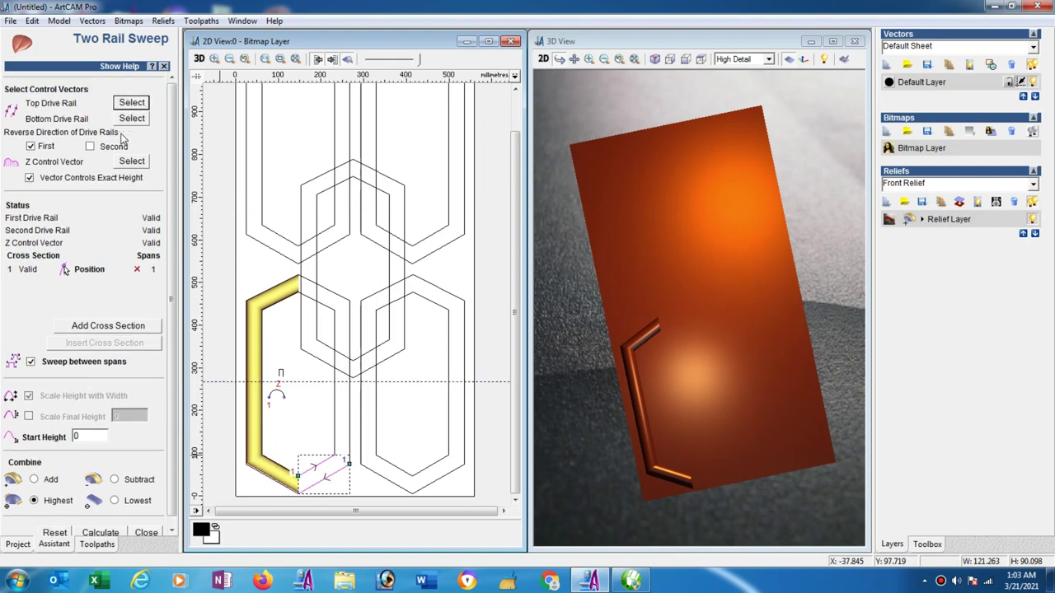
left_click(31, 146)
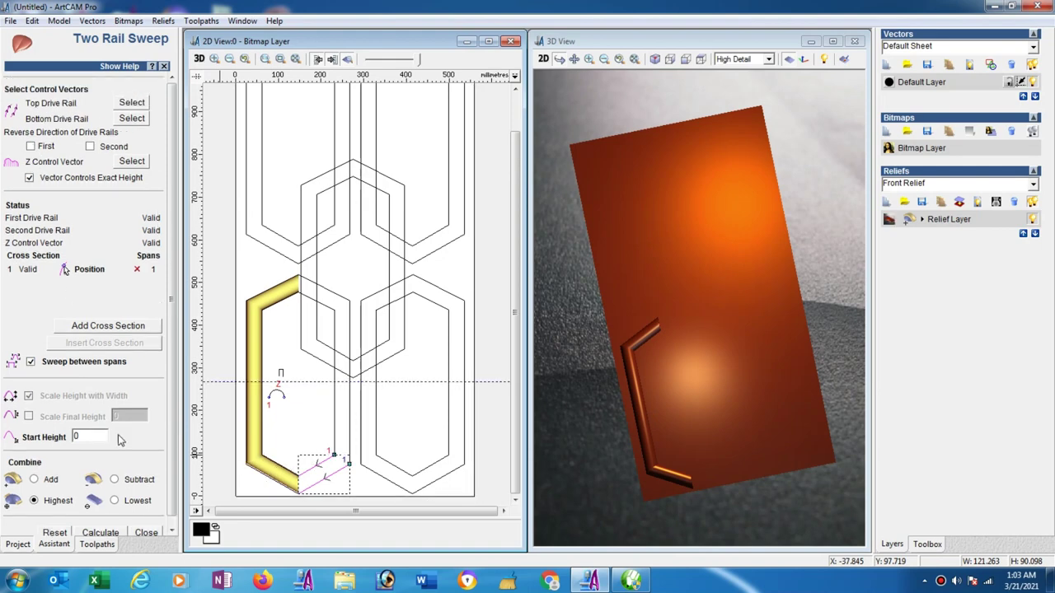
left_click(109, 536)
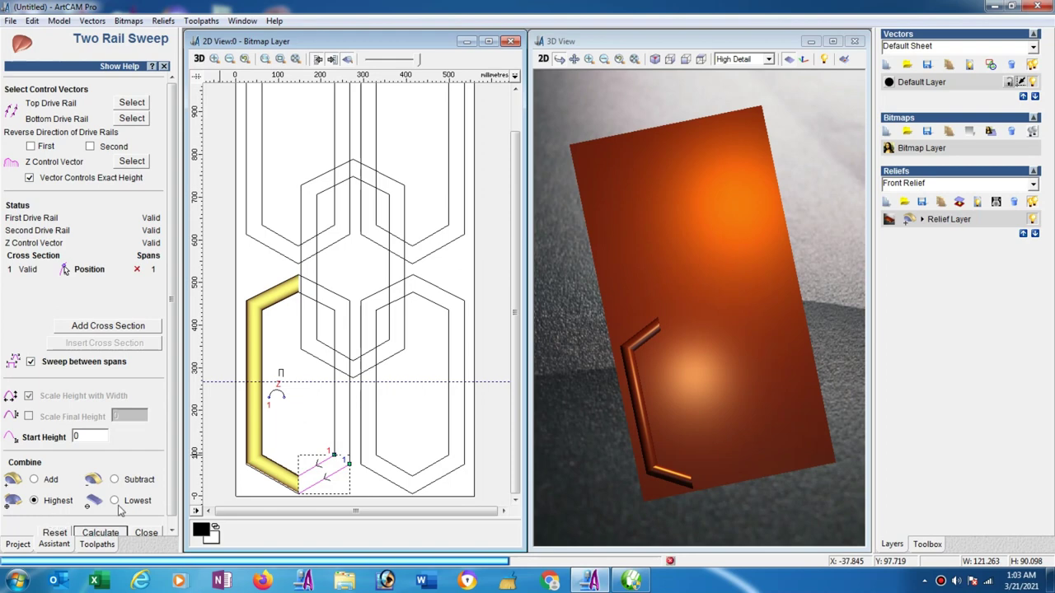
Sweep along the right vertical edge, reassigning the Z control vector and reversing the first rail
left_click(335, 424)
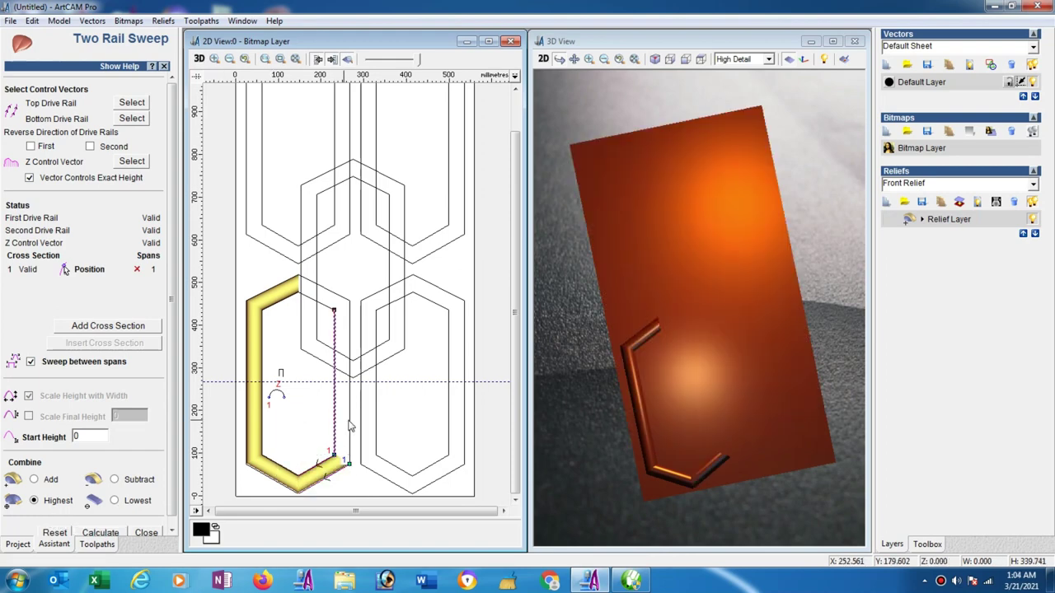
left_click(352, 426)
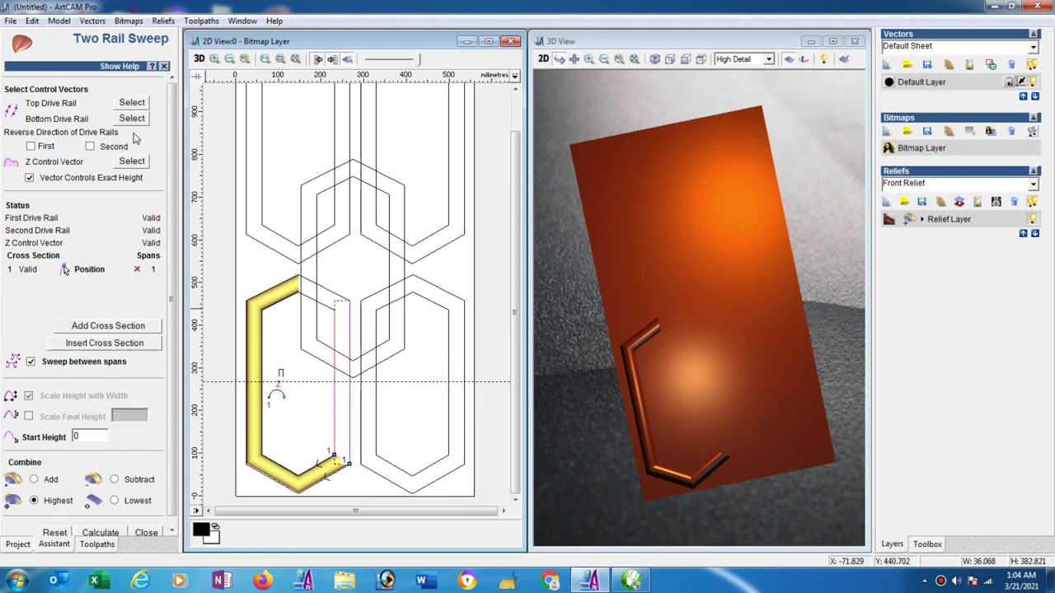
left_click(138, 107)
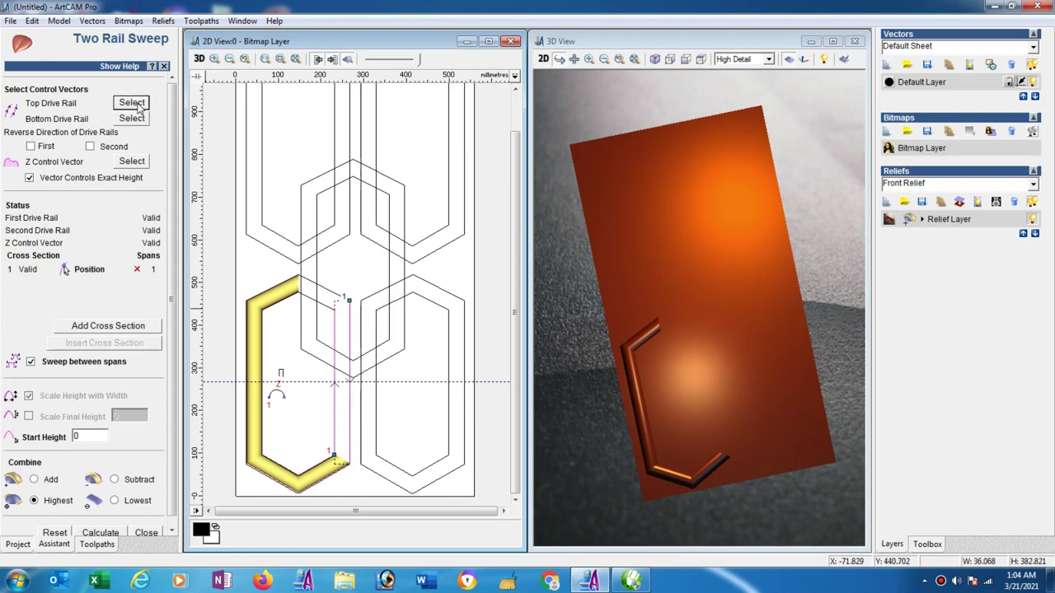
left_click(31, 178)
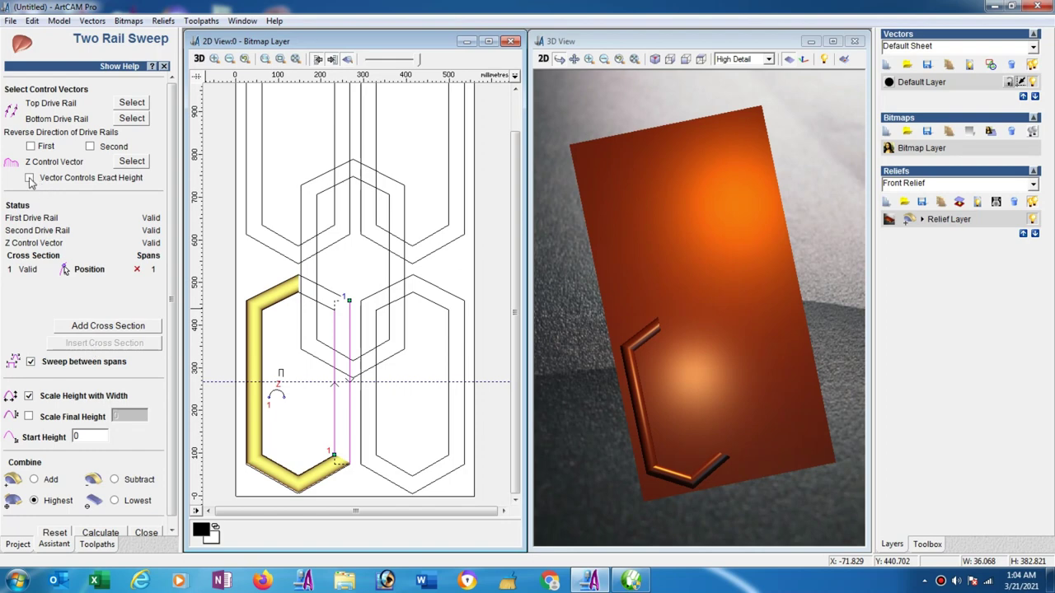
left_click(30, 178)
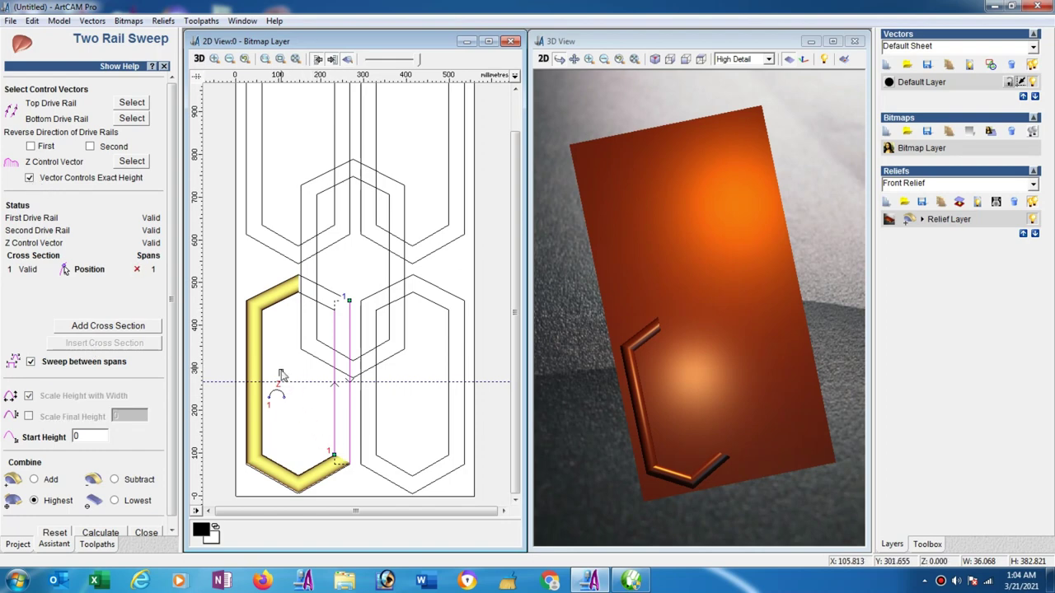
left_click(280, 373)
left_click(140, 165)
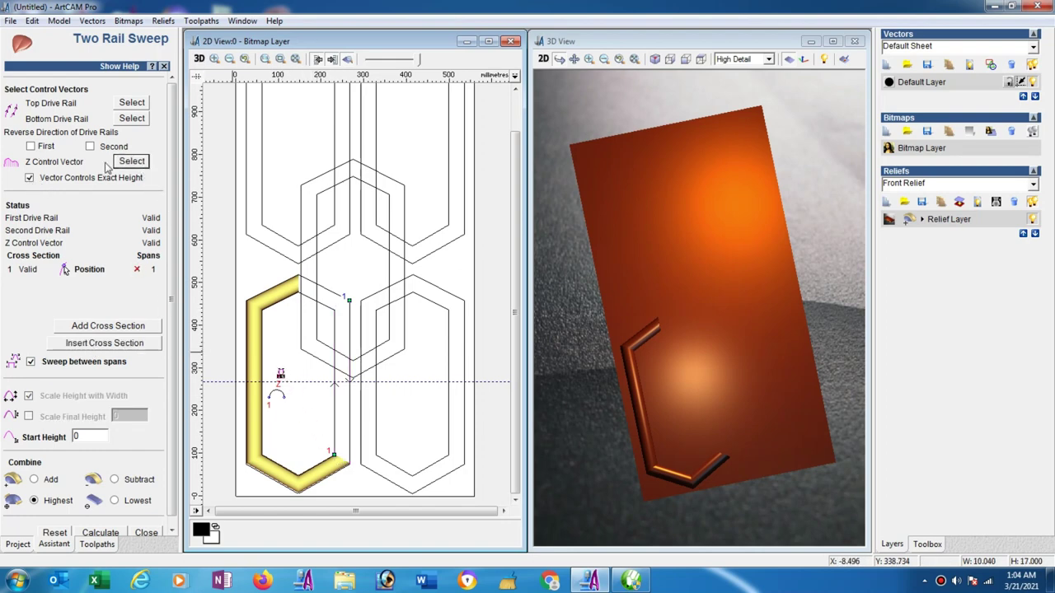
left_click(30, 147)
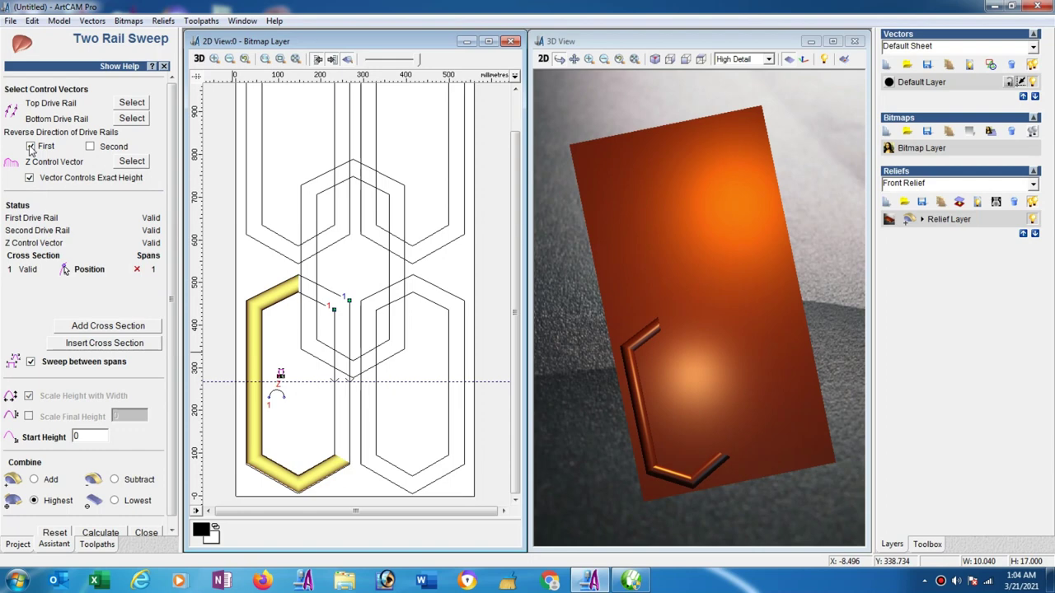
left_click(99, 533)
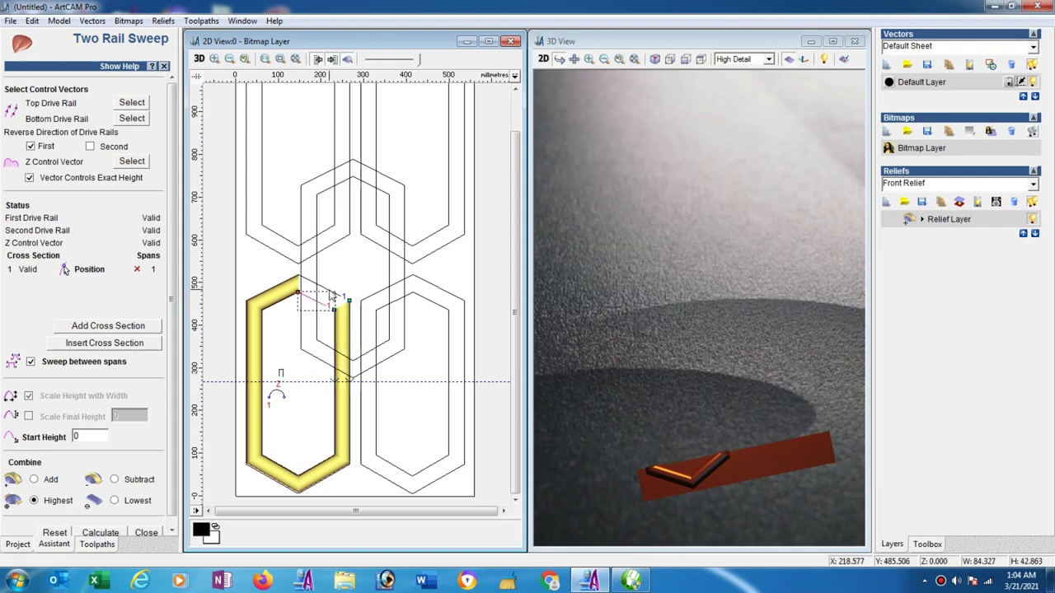
Sweep along the top-right edge with the first rail restored, then close Two Rail Sweep
left_click(125, 106)
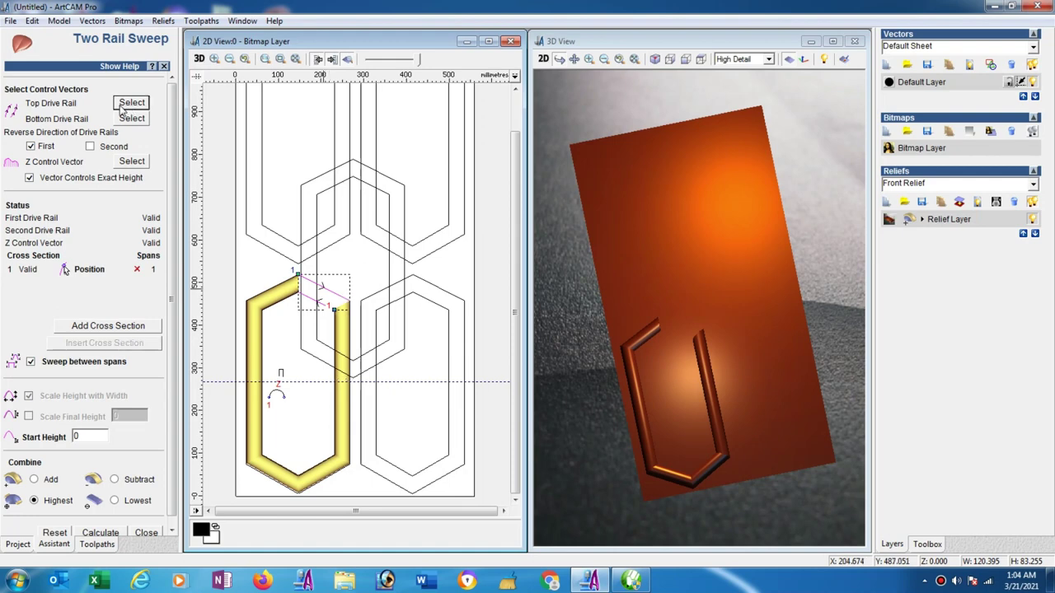
left_click(32, 147)
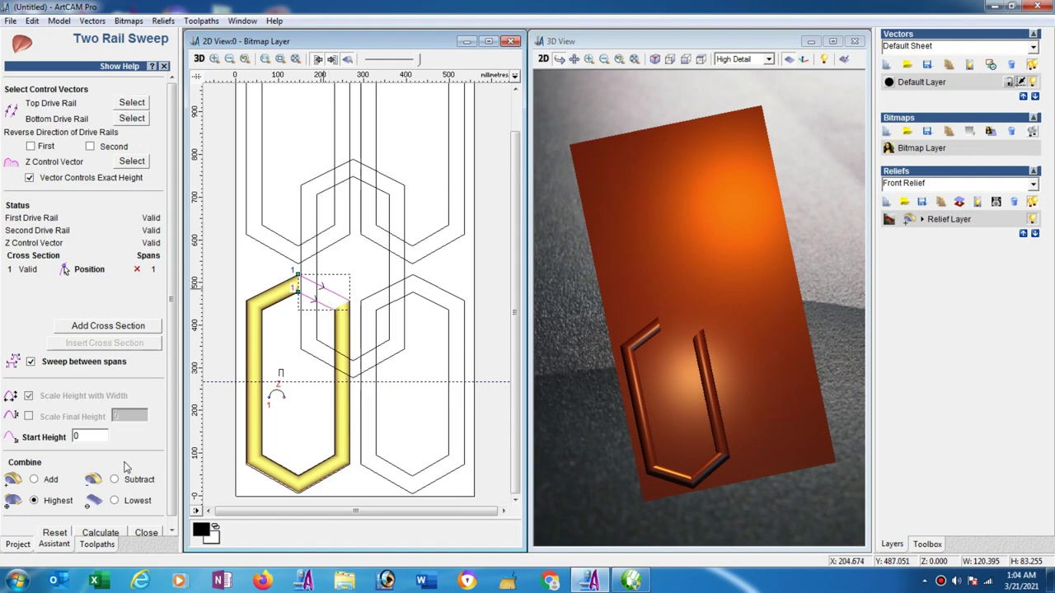
left_click(100, 533)
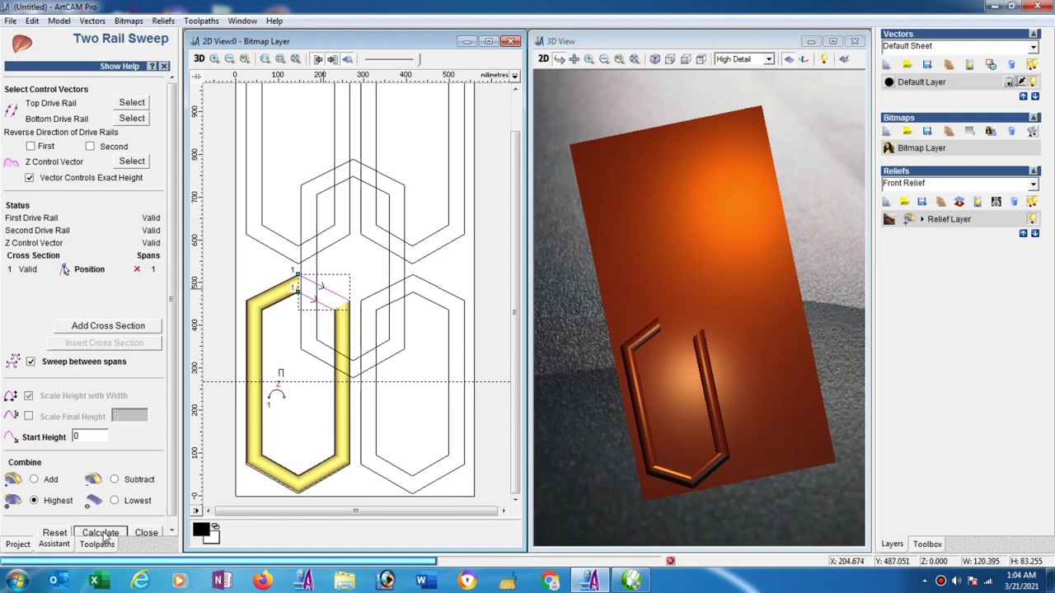
left_click(154, 534)
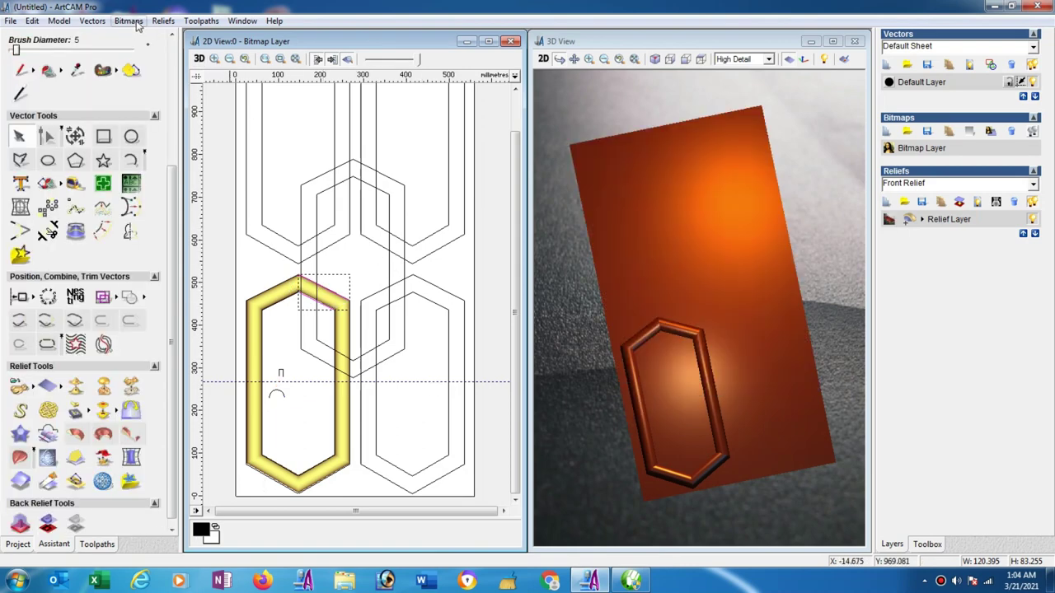
Save the composite relief from the Reliefs menu as 'dd' on the Desktop
left_click(162, 21)
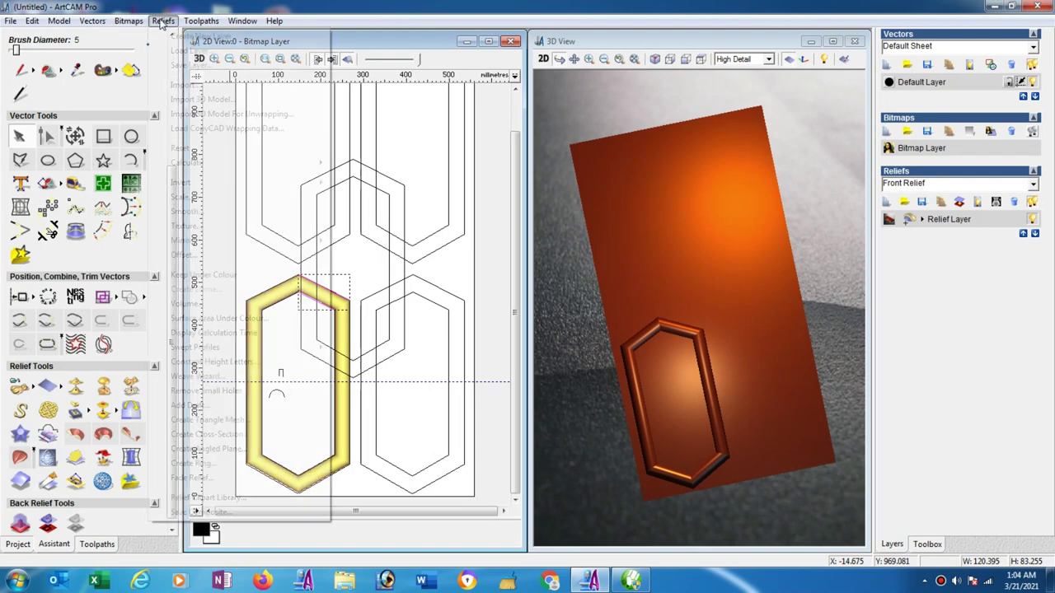
left_click(211, 518)
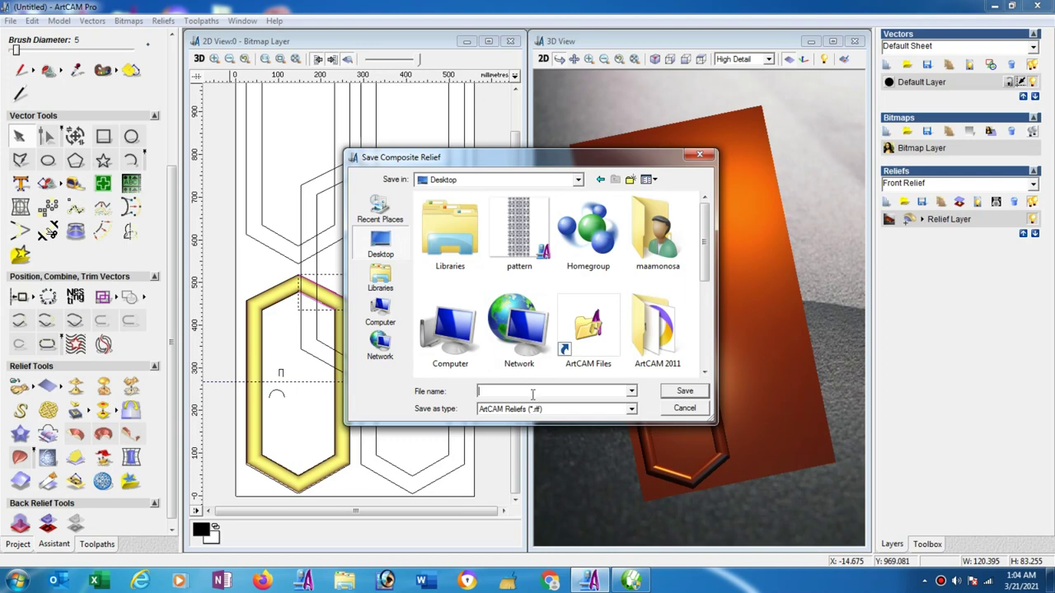
type("dd")
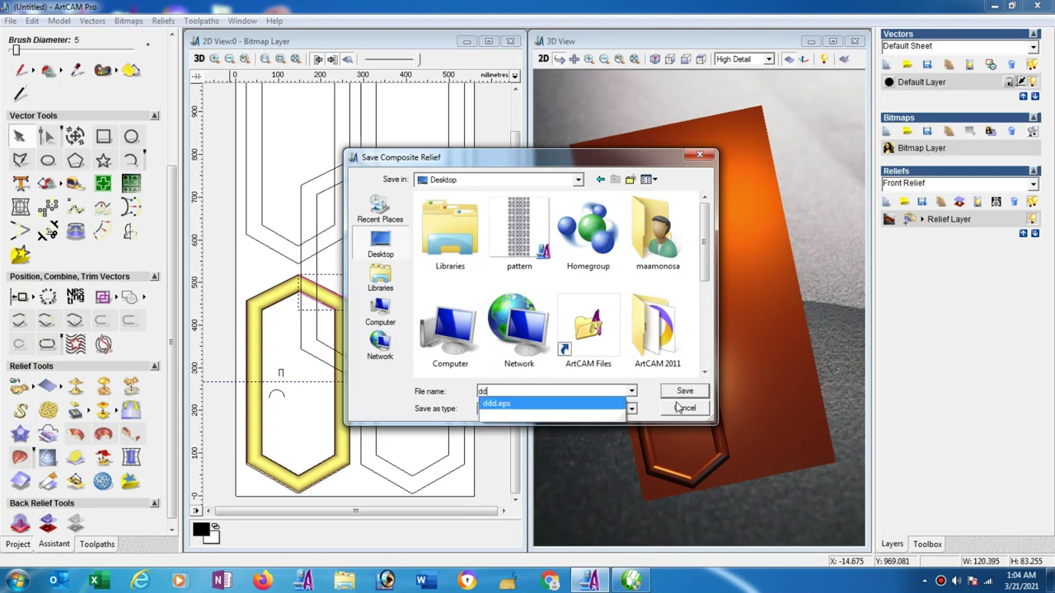
left_click(684, 392)
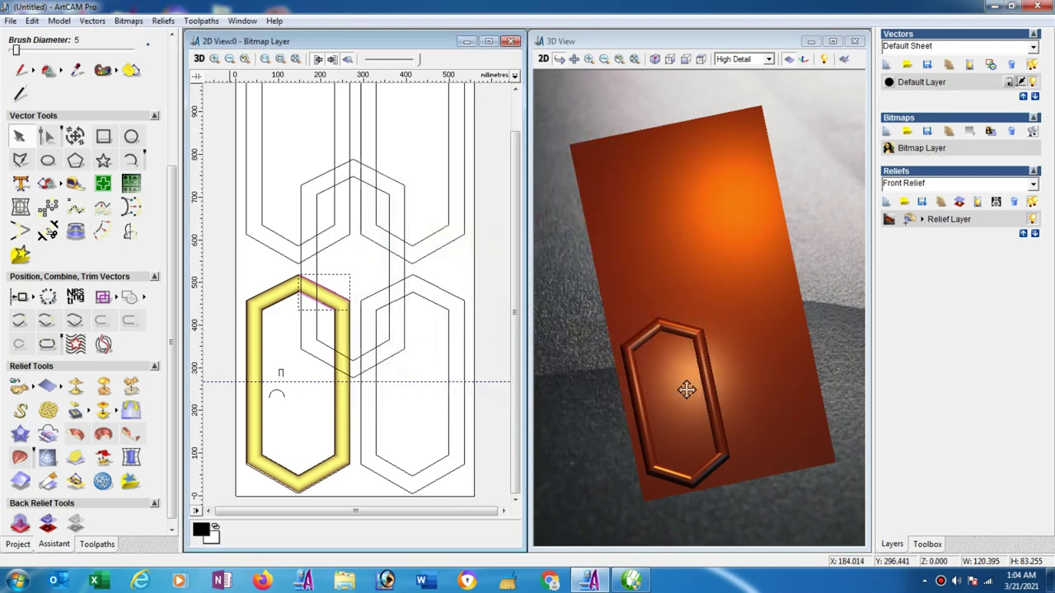
Load the saved dd relief as 3D clipart and uncover the 3D view
left_click(168, 23)
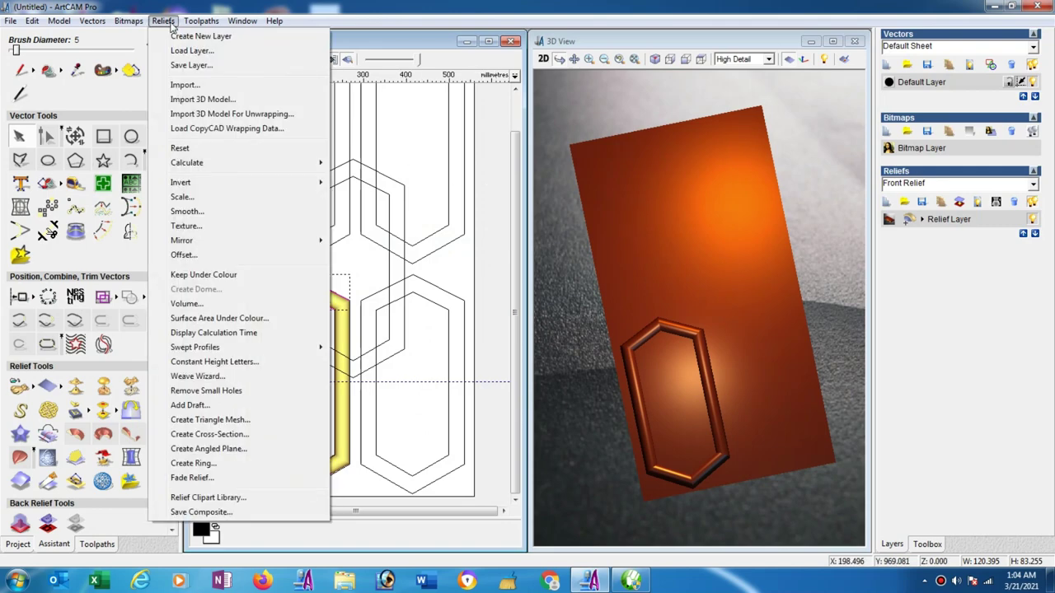
left_click(191, 85)
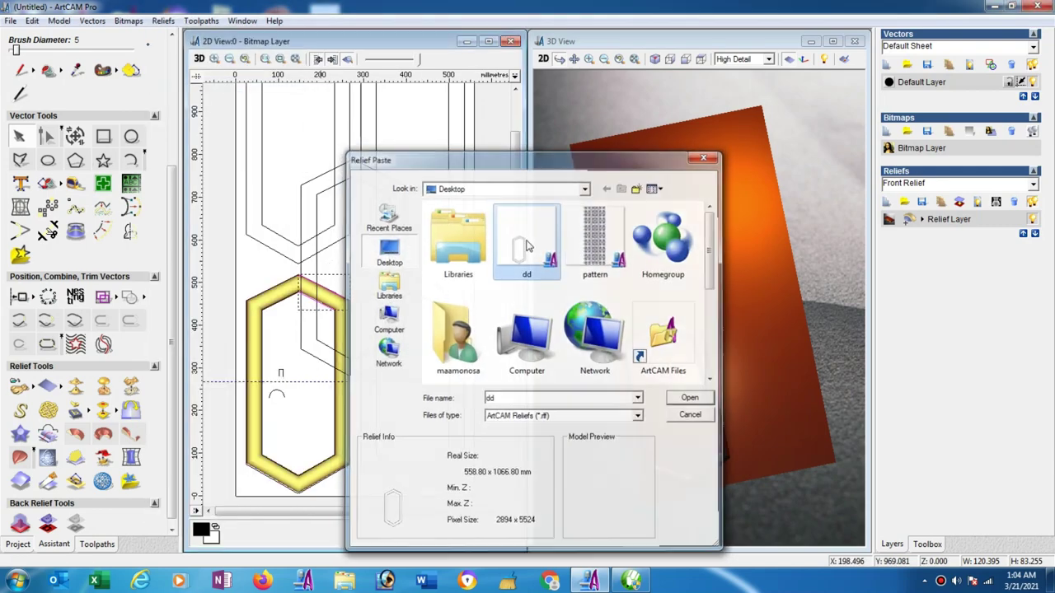
double_click(530, 241)
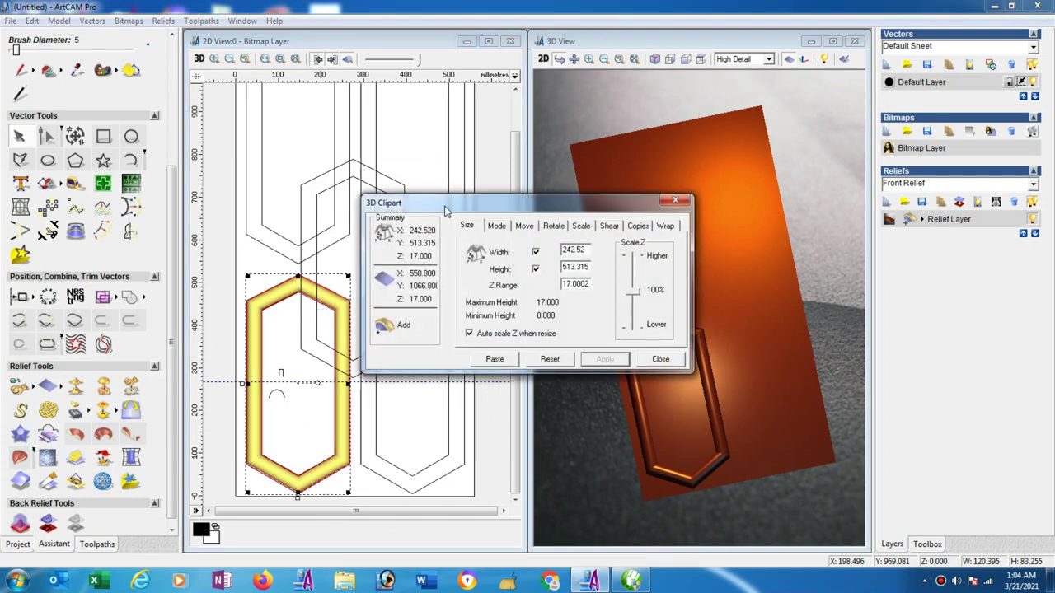
left_click_drag(464, 206, 692, 143)
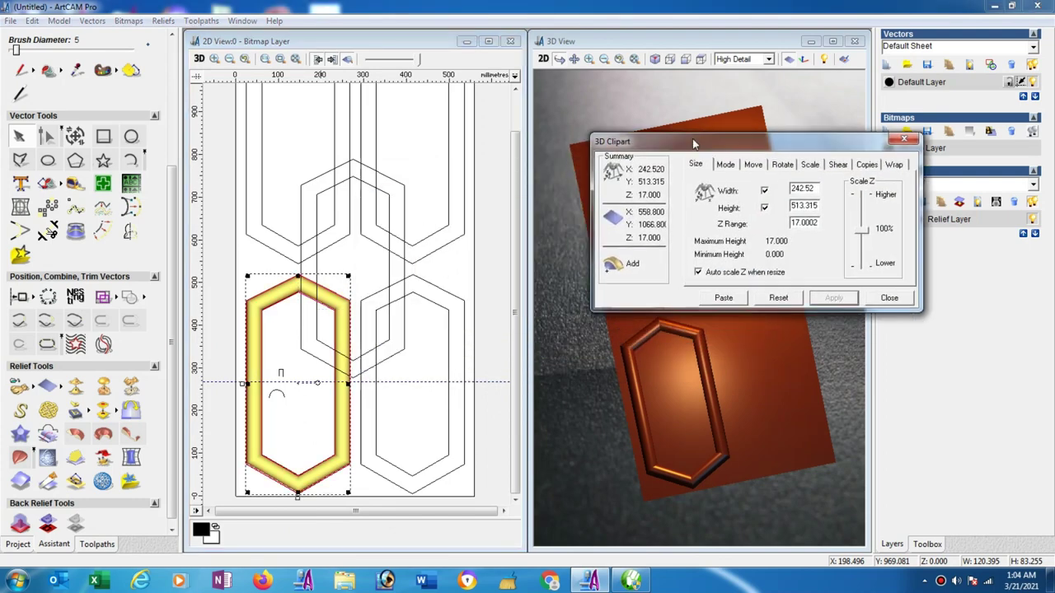
left_click(485, 243)
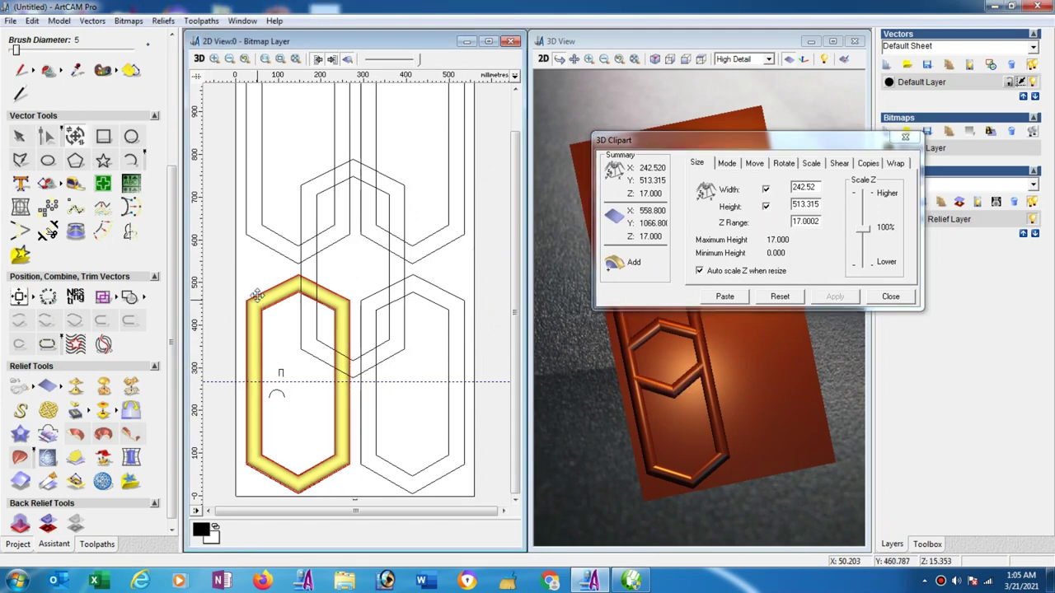
Align the frame relief onto the right hexagon and paste it, merging Highest
left_click(257, 295)
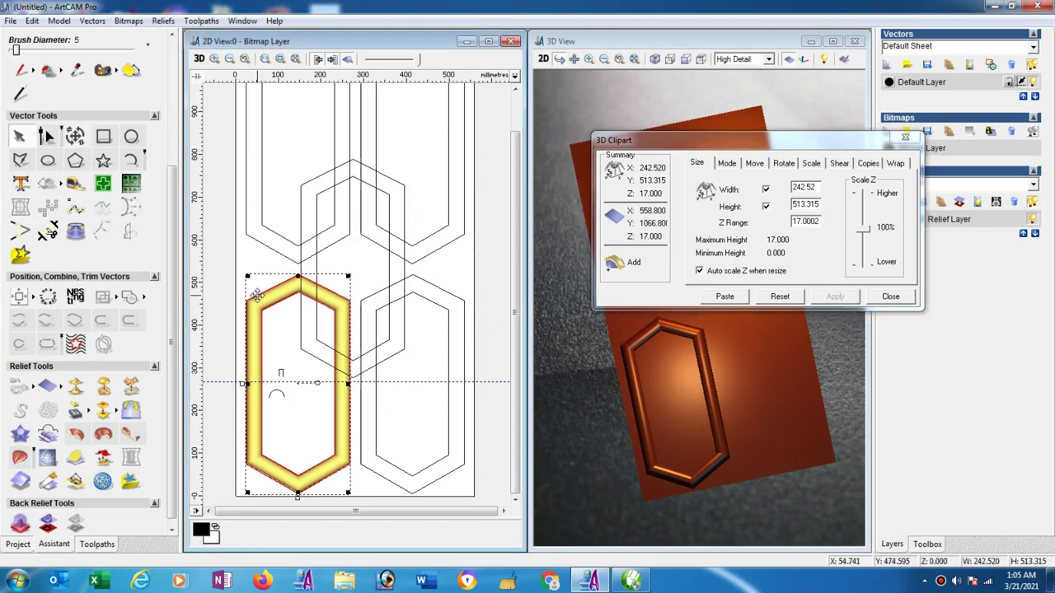
left_click(429, 288, "shift")
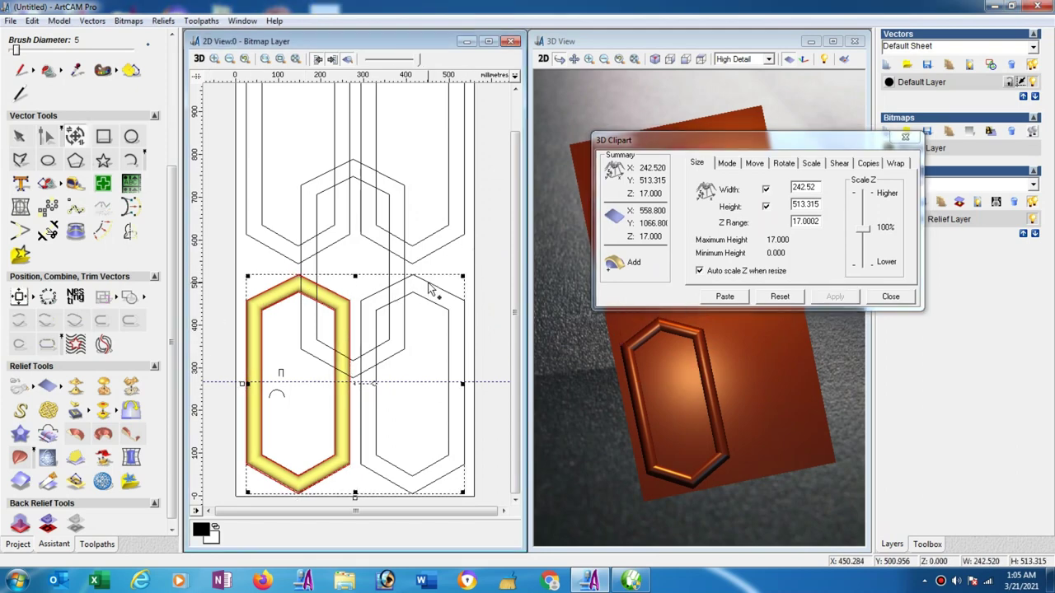
left_click(33, 300)
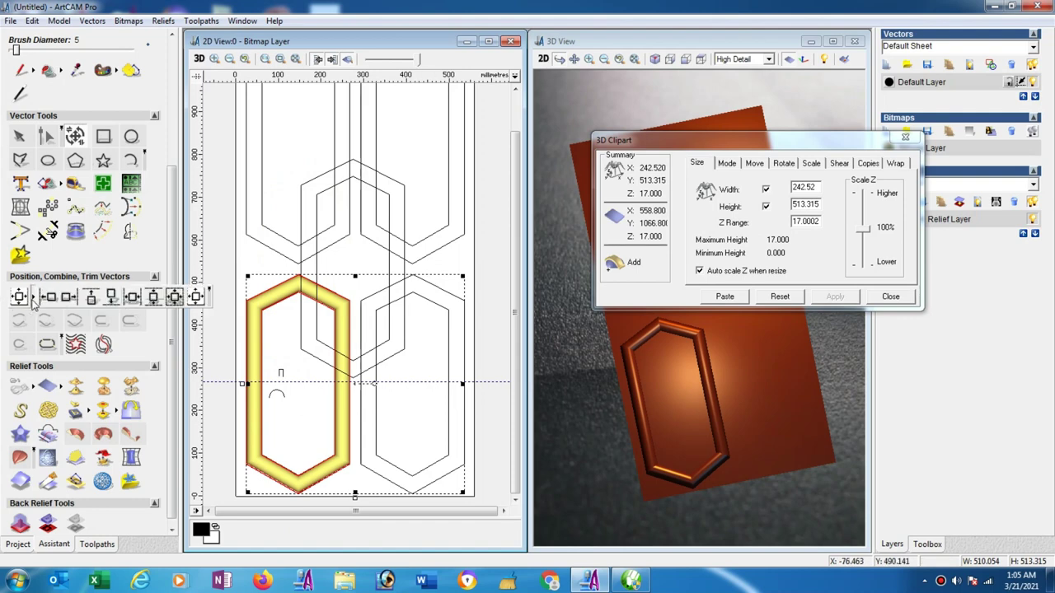
left_click(175, 300)
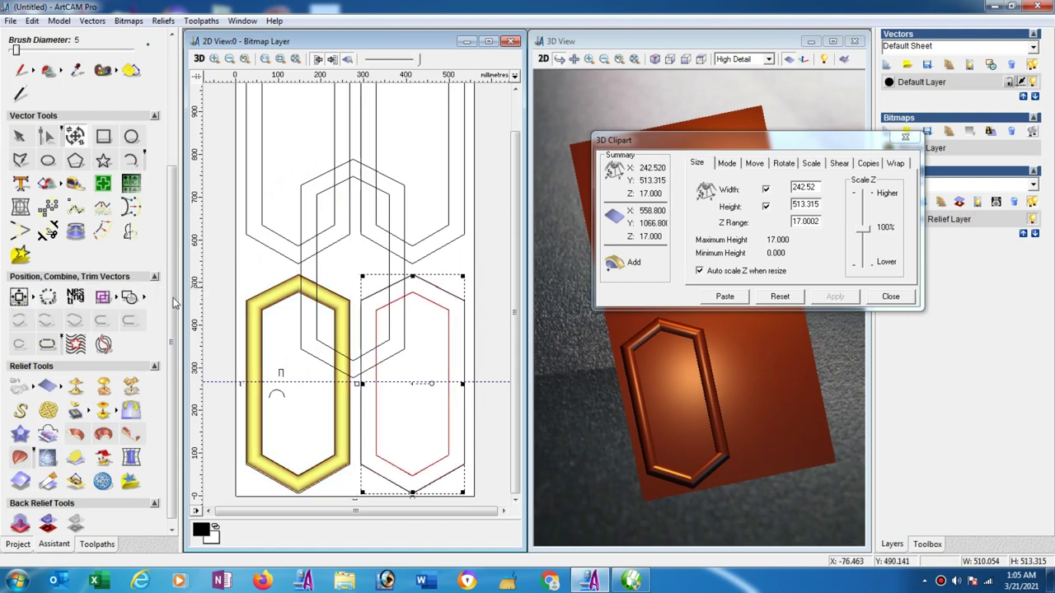
left_click(726, 163)
left_click(724, 245)
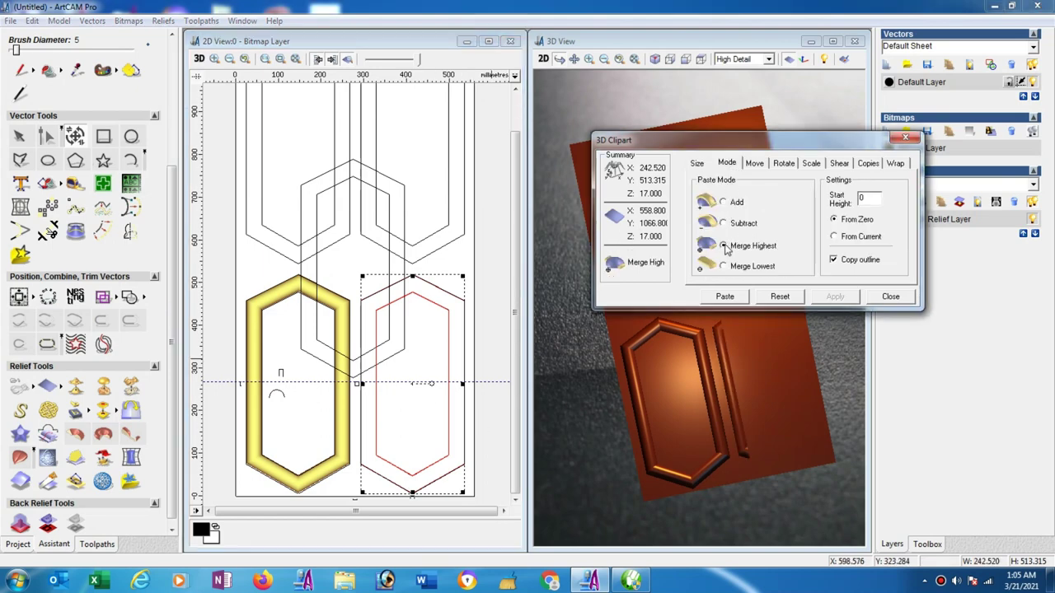
left_click(698, 163)
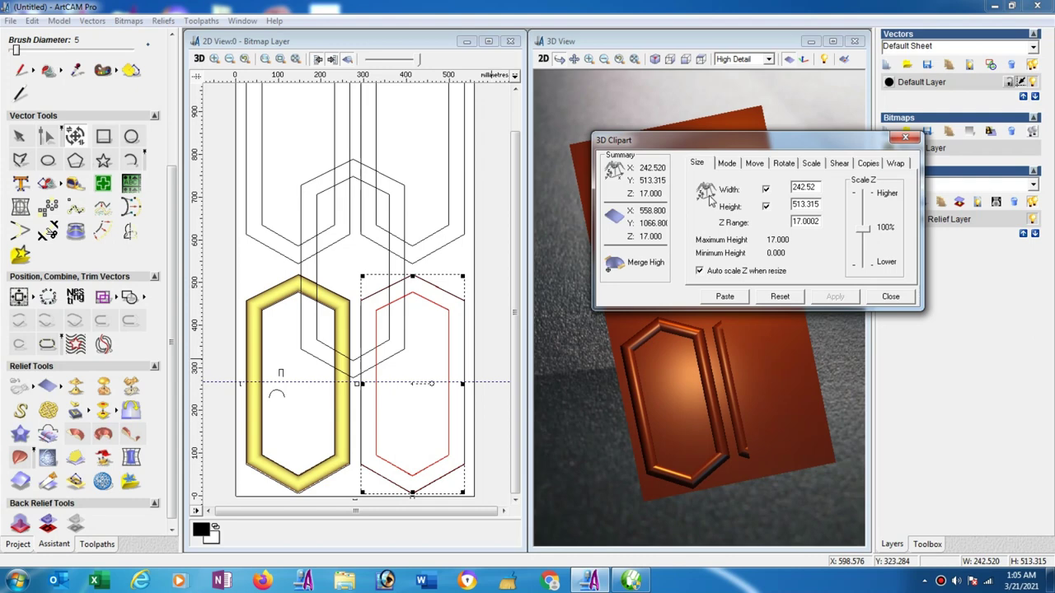
left_click(726, 297)
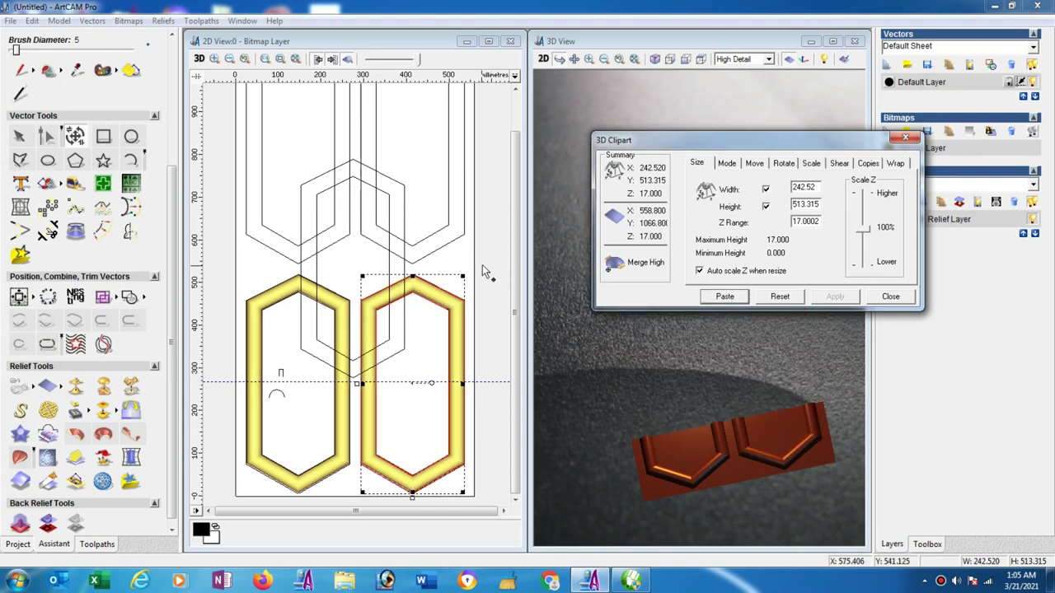
left_click(463, 307)
Paste another copy of the frame relief onto the upper-middle hexagon
left_click(446, 297)
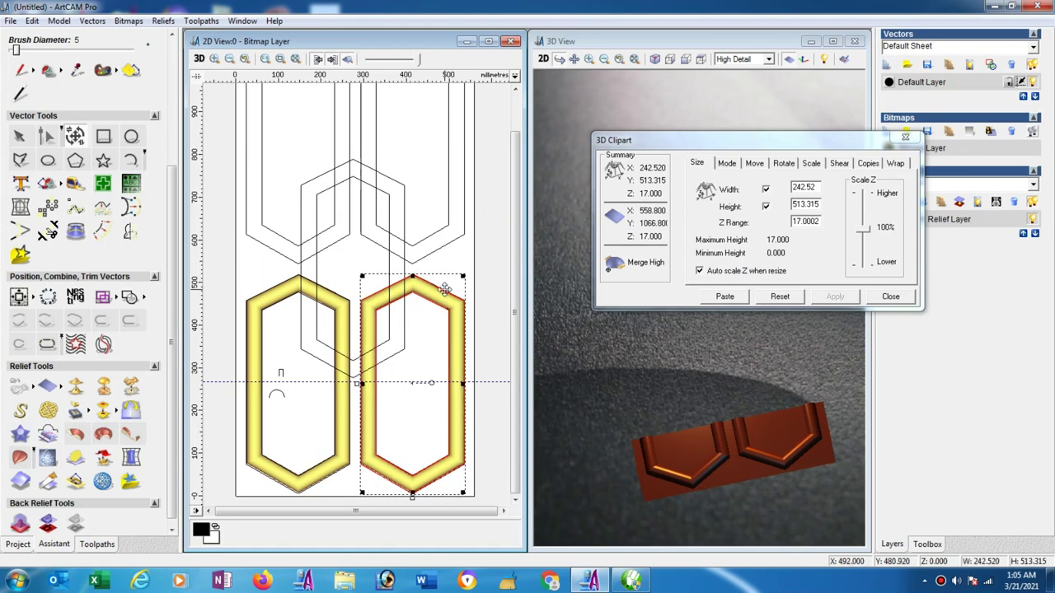
left_click(404, 224)
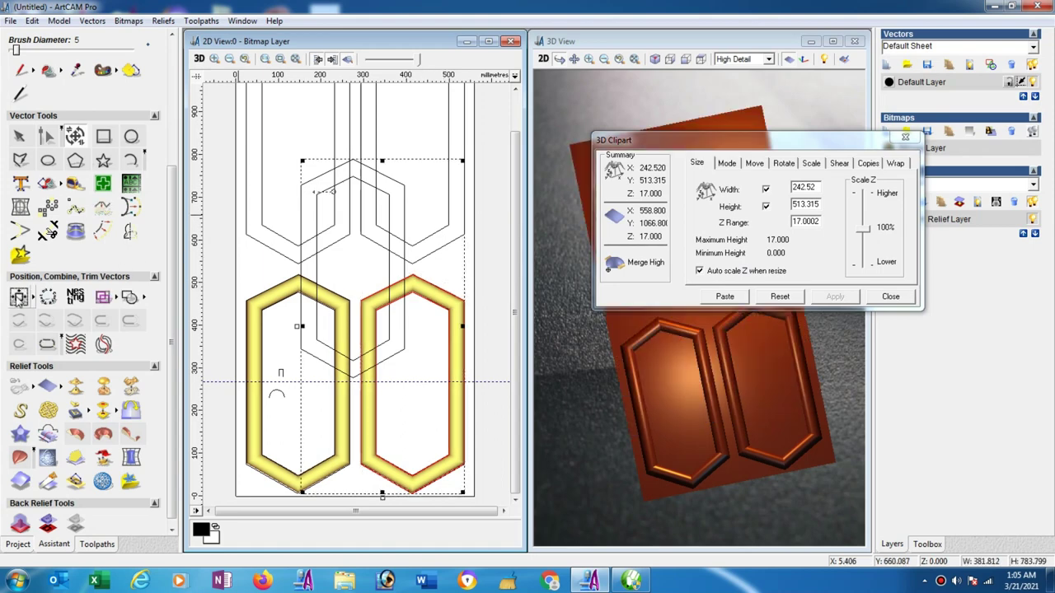
left_click(741, 300)
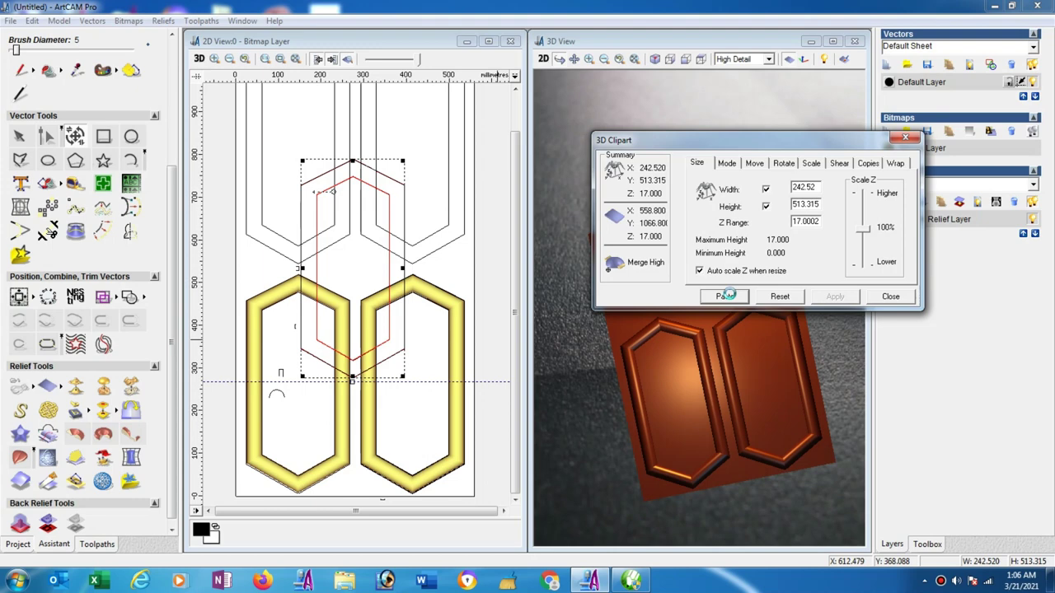
left_click(732, 299)
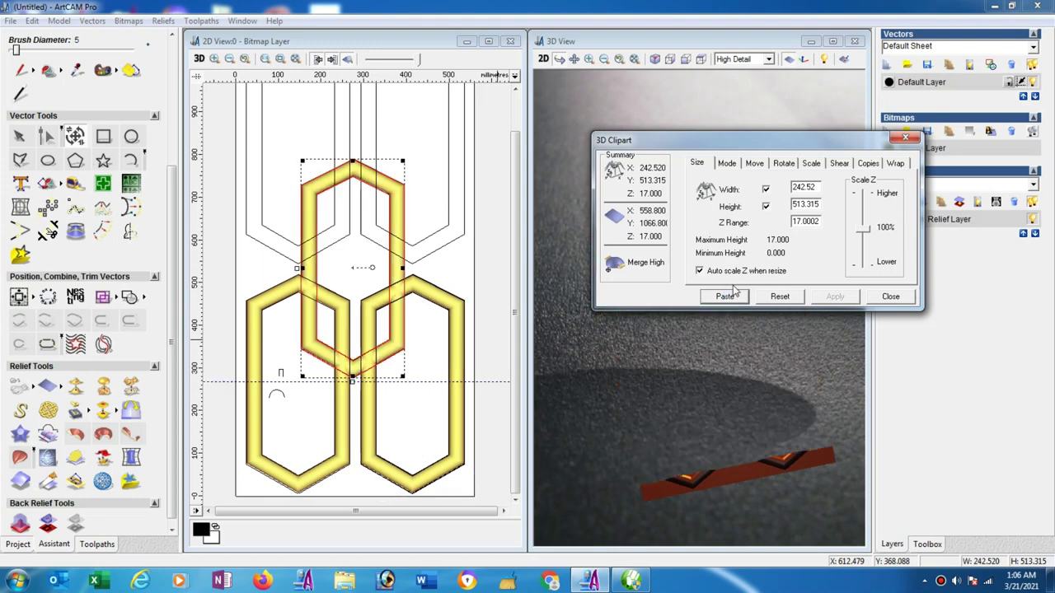
left_click_drag(727, 149, 1033, 262)
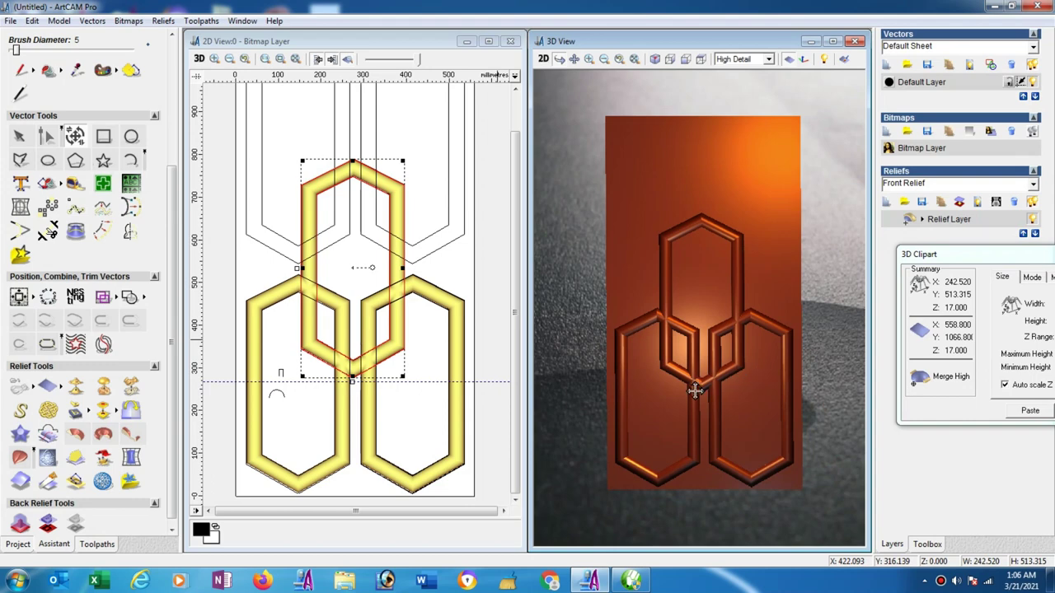
Tilt the 3D view and select the upper-middle and upper-right hexagon outlines
scroll(728, 385, "up", 2)
left_click_drag(727, 385, 736, 379)
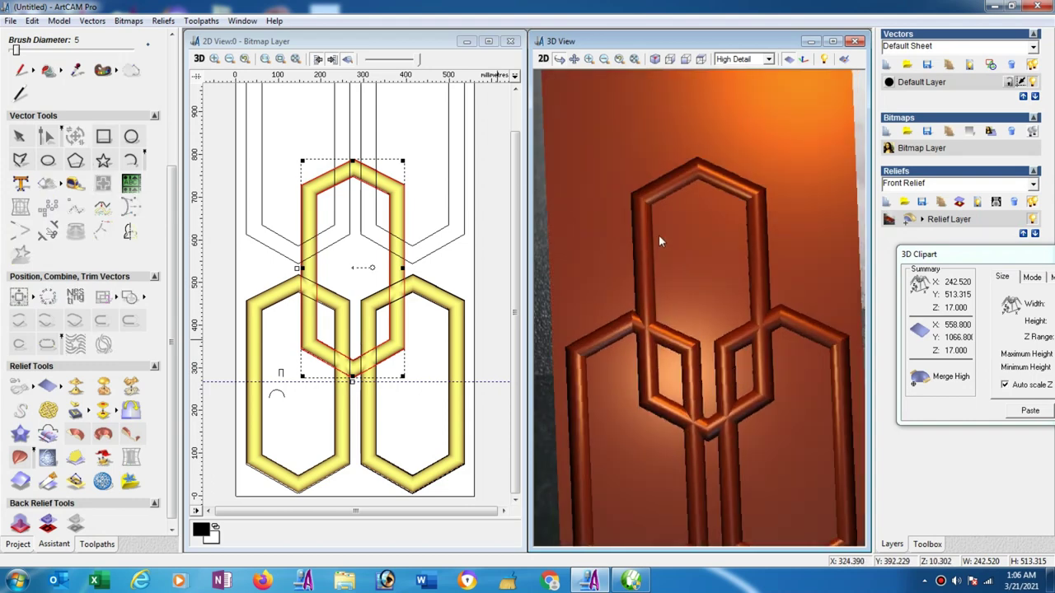
left_click(429, 266)
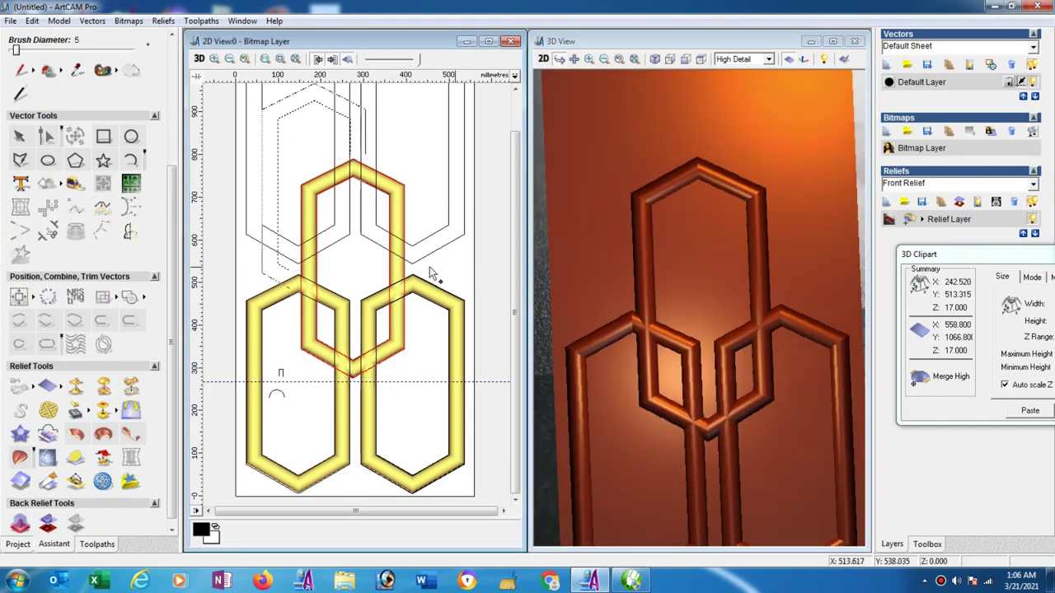
left_click(409, 270)
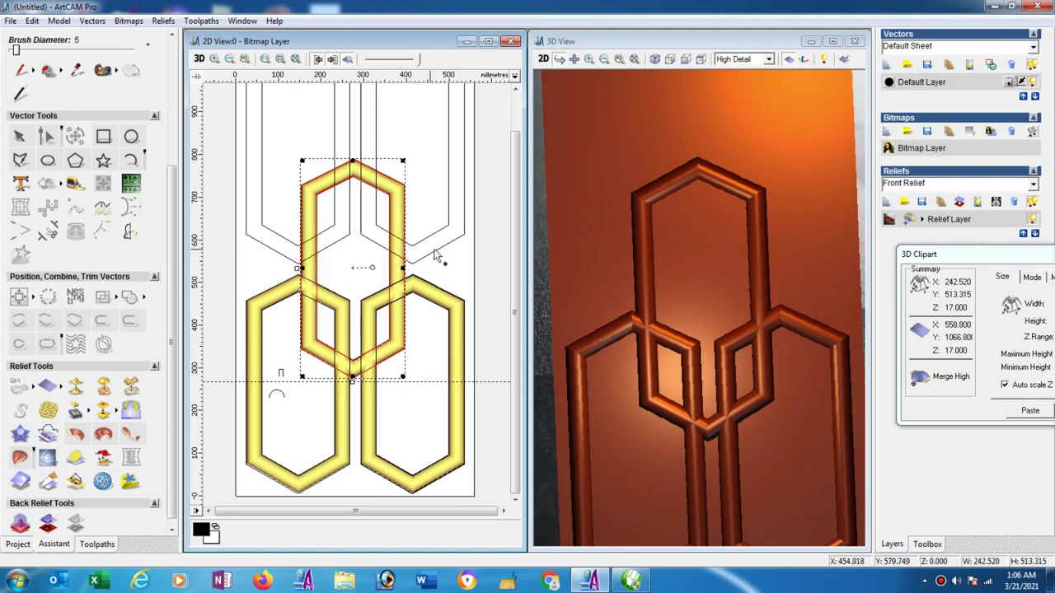
left_click(435, 252)
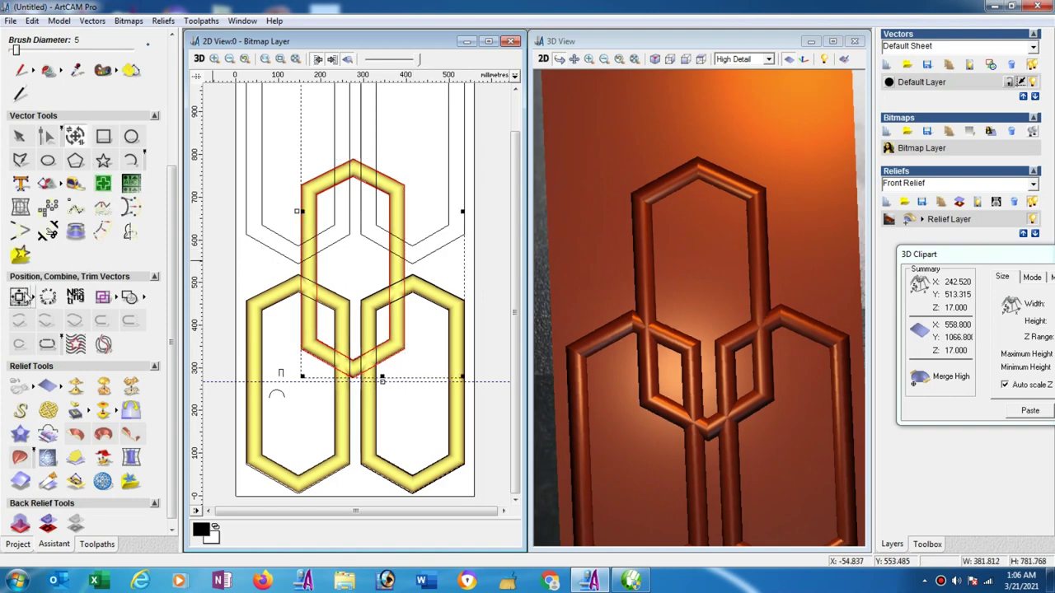
left_click(412, 244)
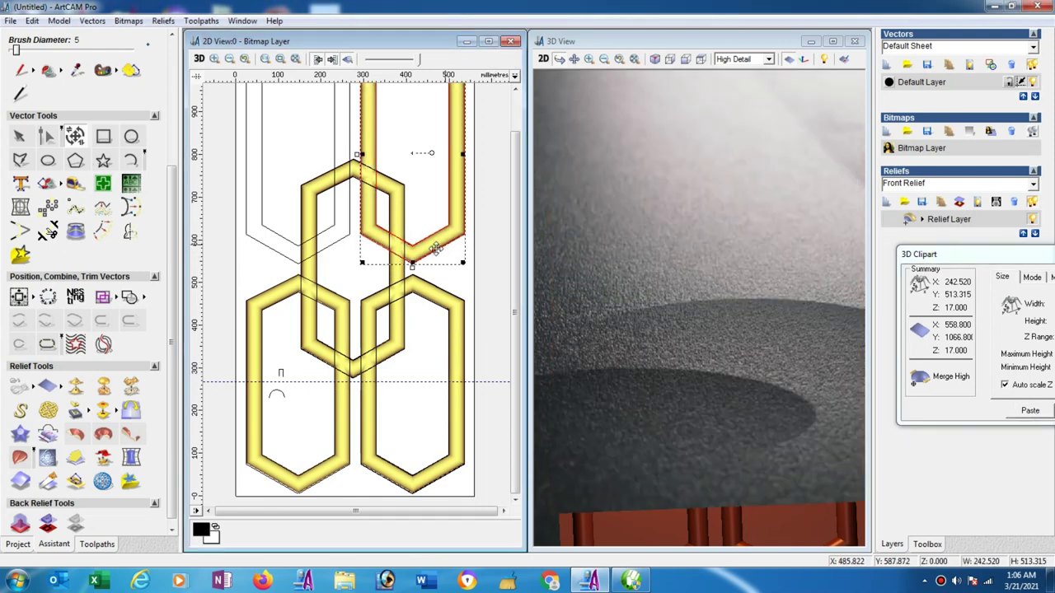
Align and paste the frame relief onto the upper-left hexagon, then close the clipart settings
left_click(281, 258)
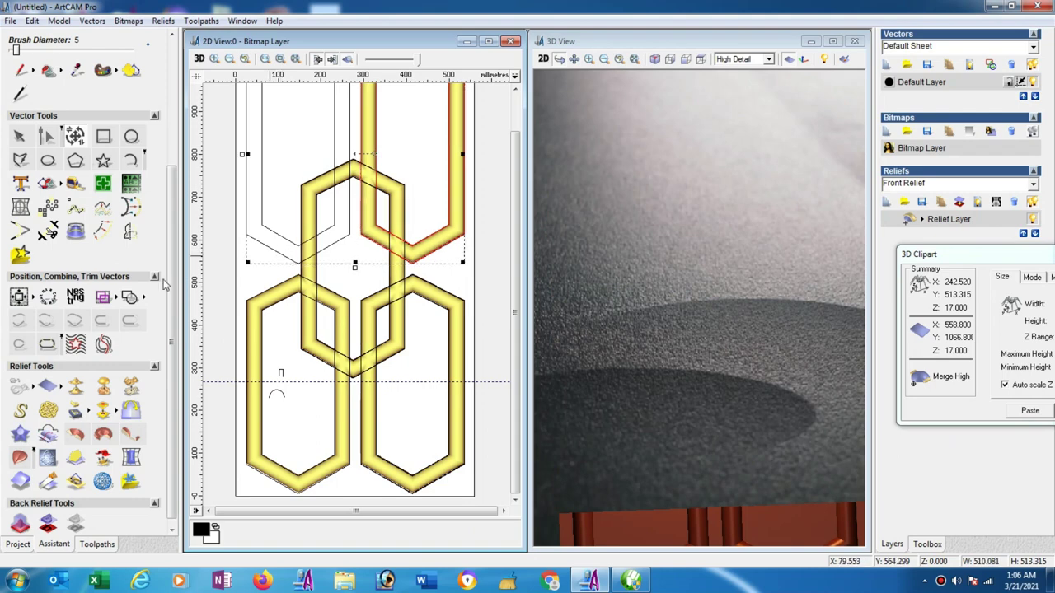
left_click(20, 300)
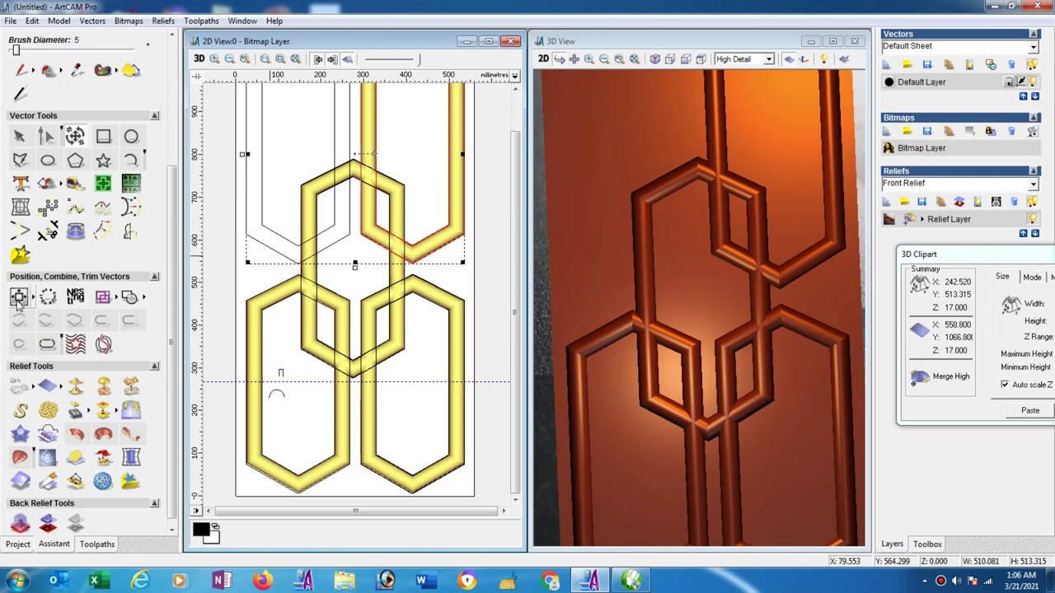
left_click(18, 301)
left_click(1028, 415)
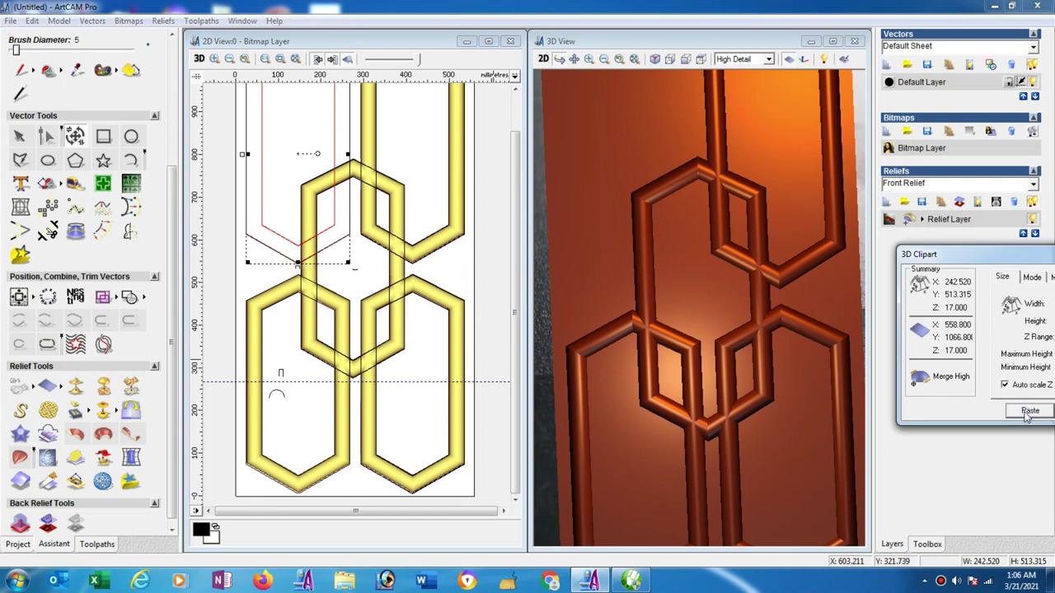
left_click_drag(989, 261, 587, 250)
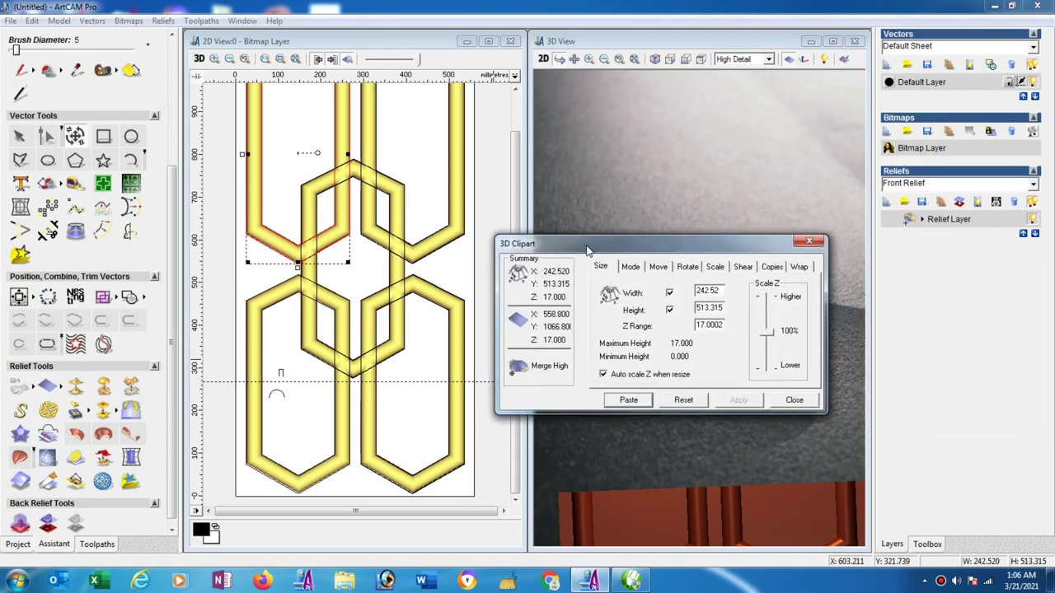
left_click(791, 402)
Close the 3D Clipart settings and reorient the 3D and 2D views to see the whole relief
left_click(796, 402)
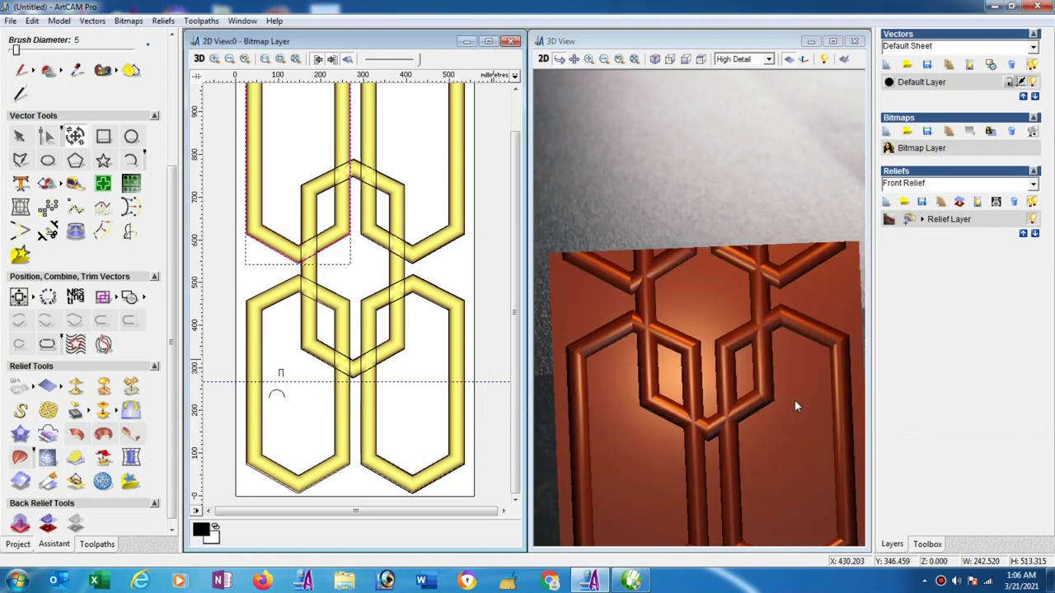
left_click_drag(643, 217, 654, 203)
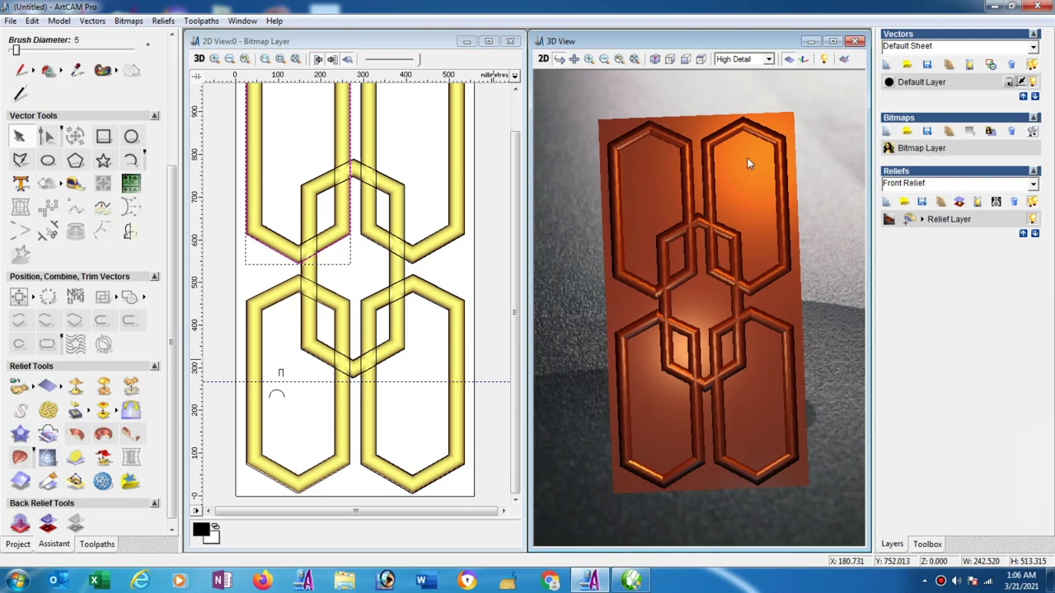
mouse_move(718, 270)
left_mouse_down()
mouse_move(766, 299)
mouse_move(737, 306)
mouse_move(752, 316)
left_mouse_up()
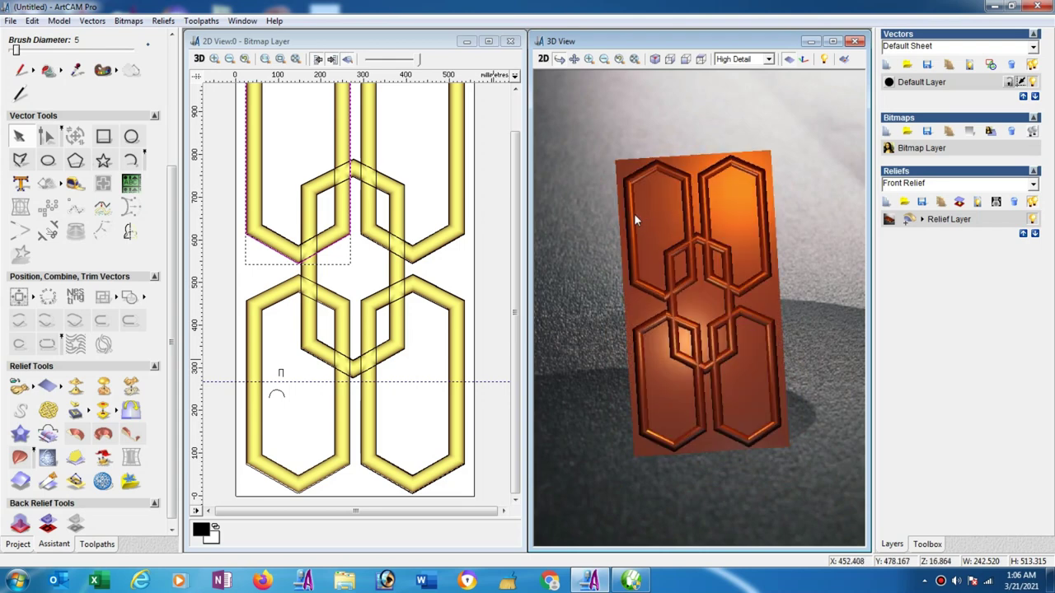
left_click(495, 255)
scroll(478, 271, "down", 2)
scroll(450, 298, "down", 2)
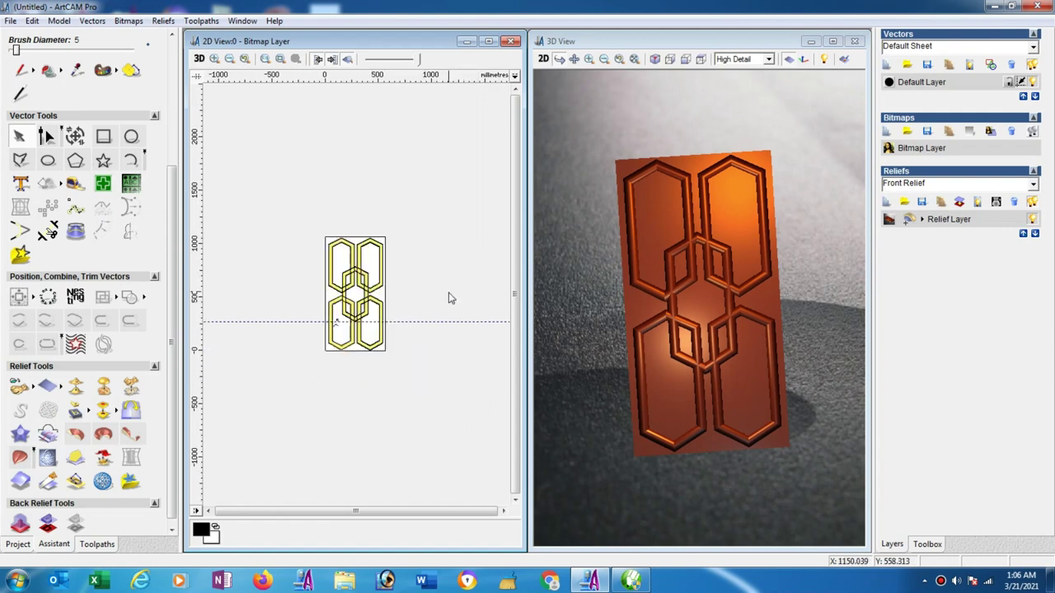
Save the composite relief as dd2.rlf
left_click(162, 21)
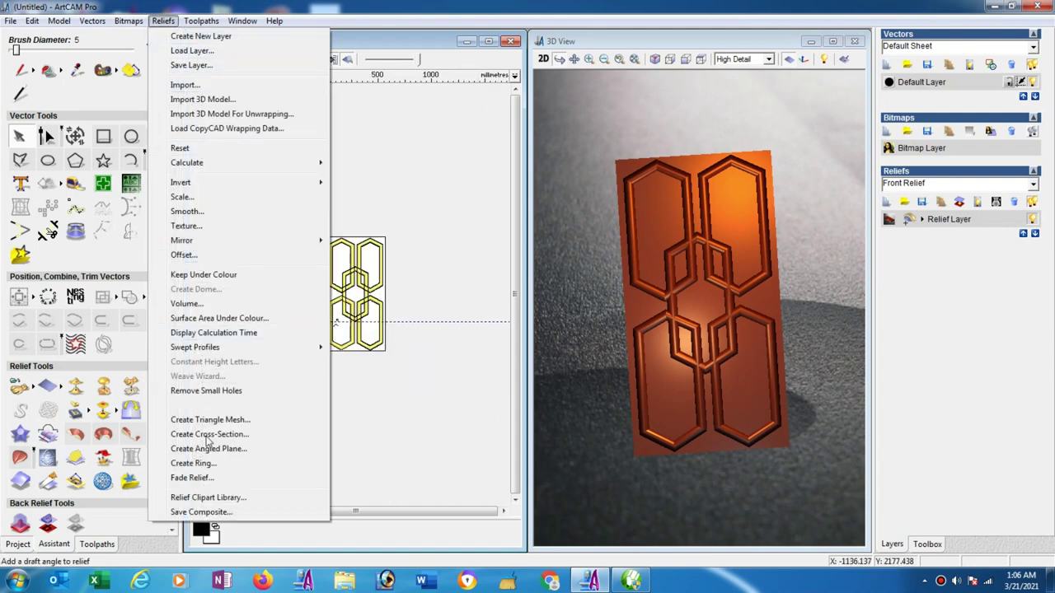
left_click(202, 512)
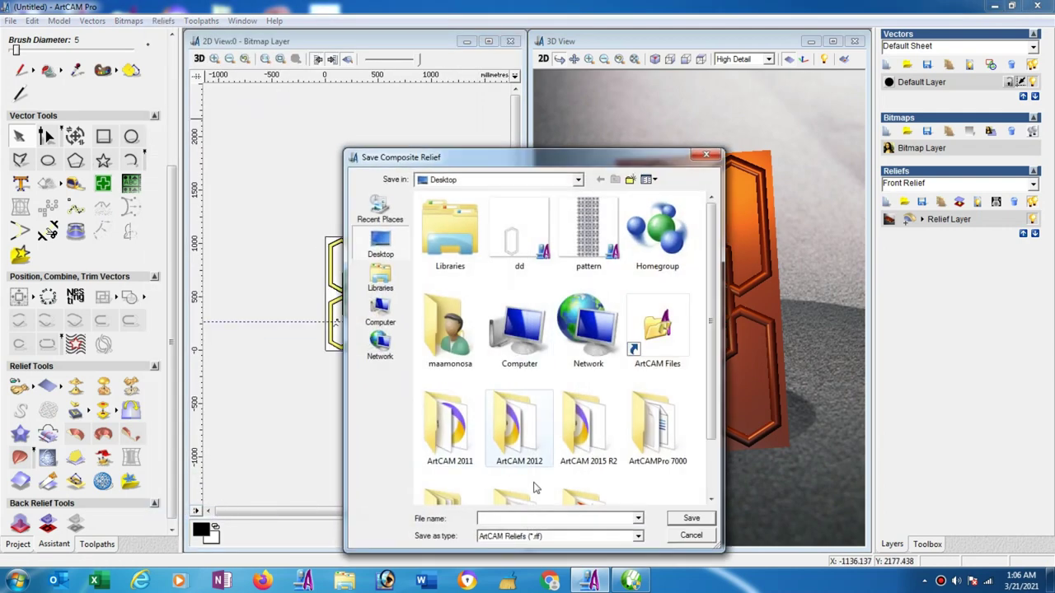
type("dd")
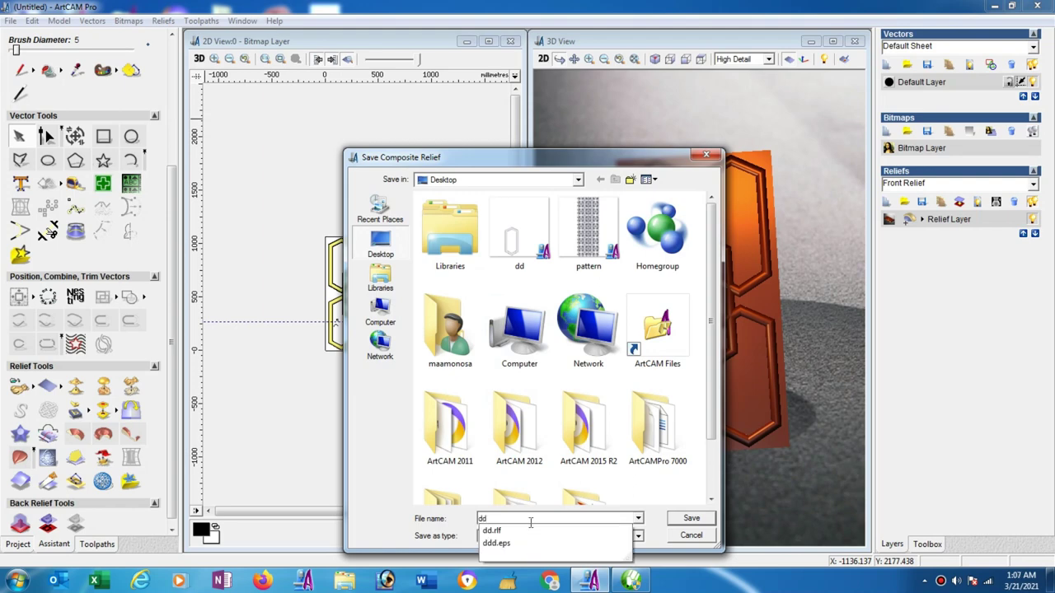
type("2")
left_click(686, 518)
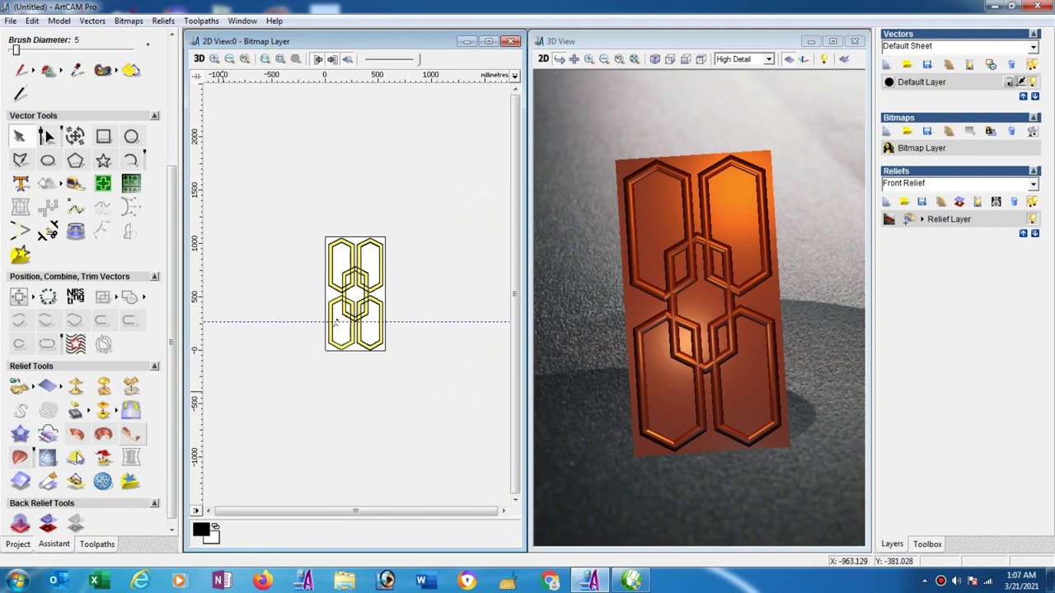
Load the saved dd2 relief as clipart and drag the copy beside the original design
left_click(163, 21)
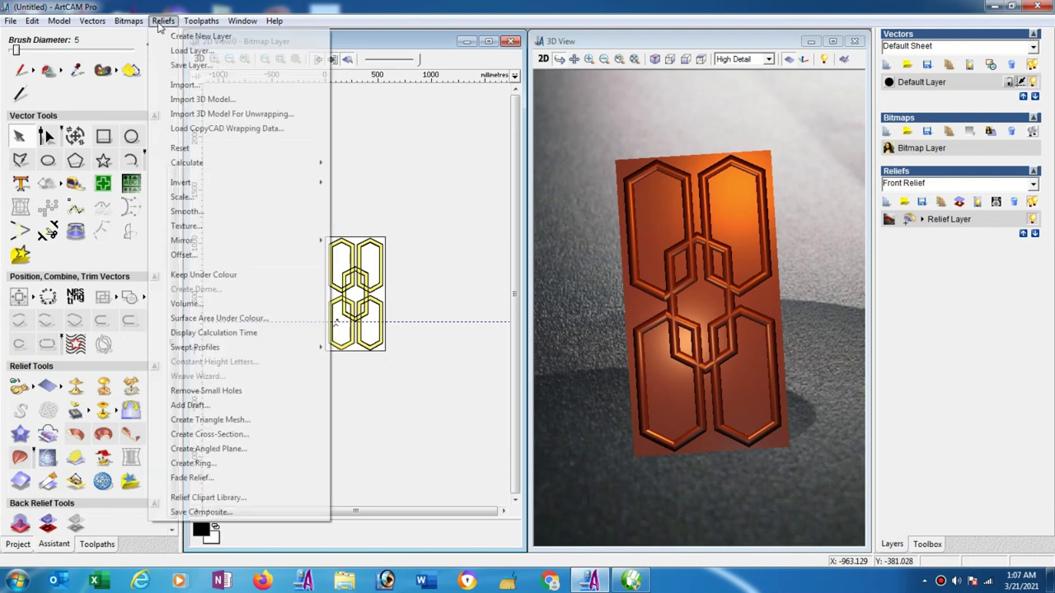
left_click(188, 86)
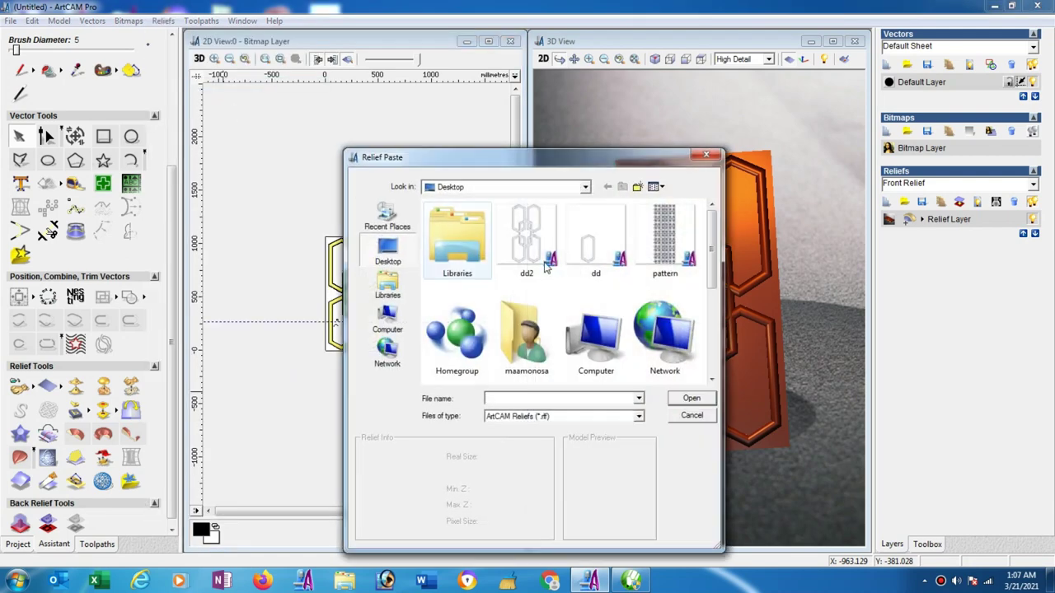
double_click(526, 248)
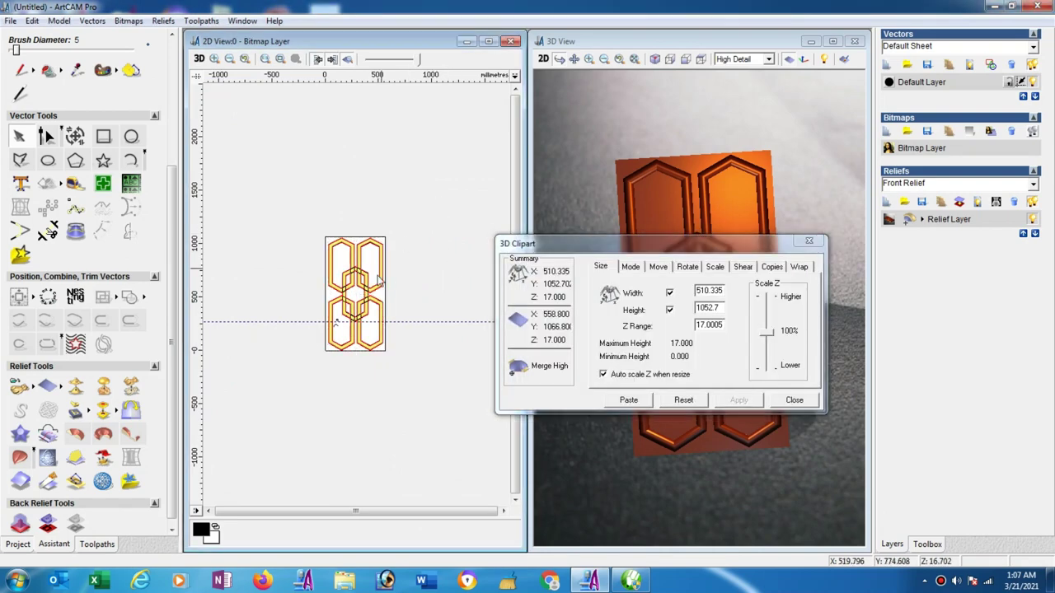
scroll(354, 299, "up", 3)
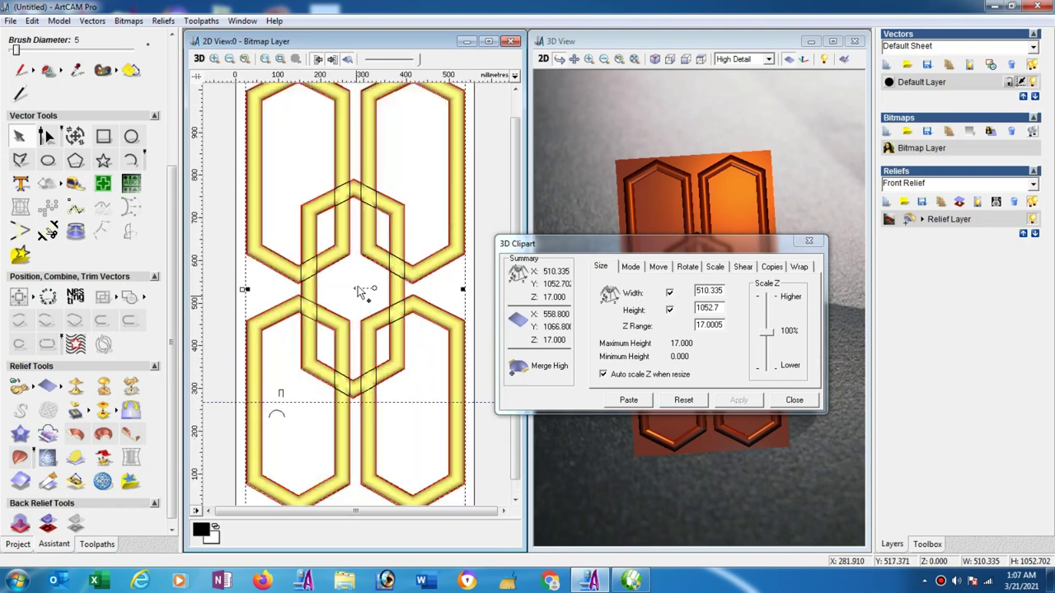
scroll(356, 299, "down", 2)
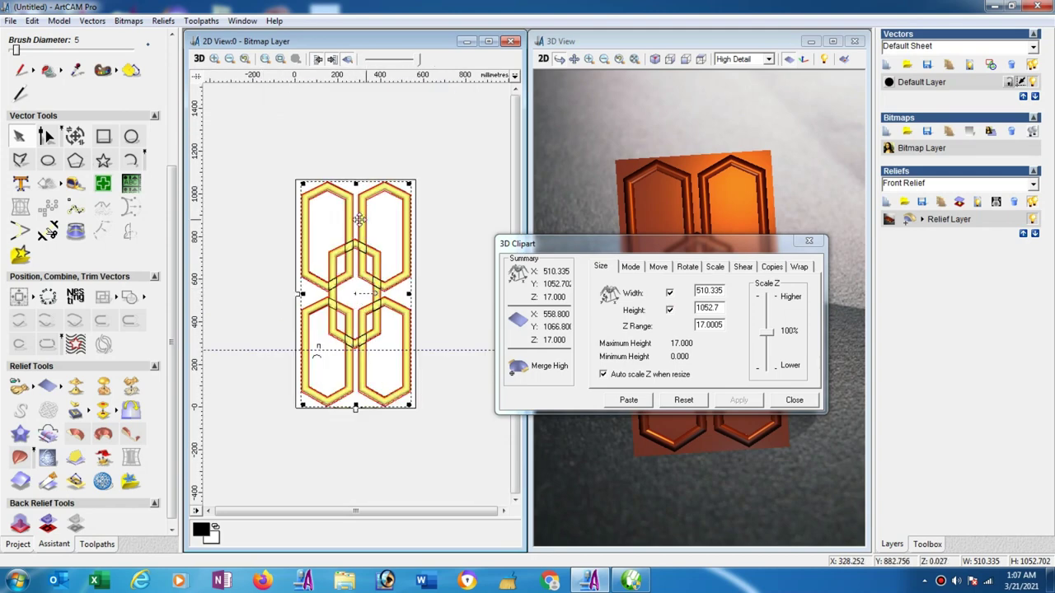
left_click_drag(360, 220, 443, 392)
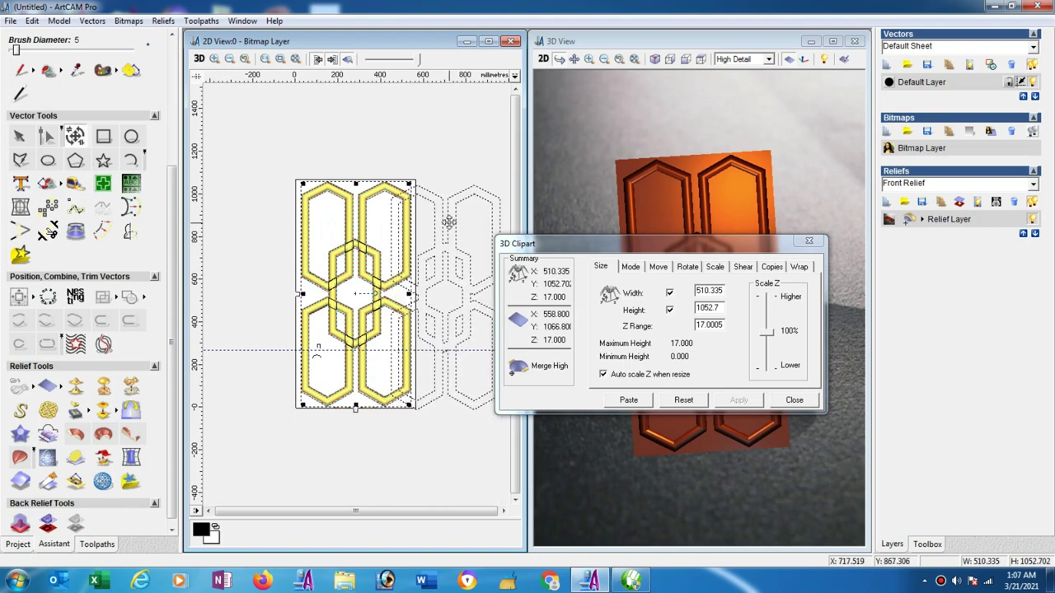
left_click_drag(444, 392, 449, 161)
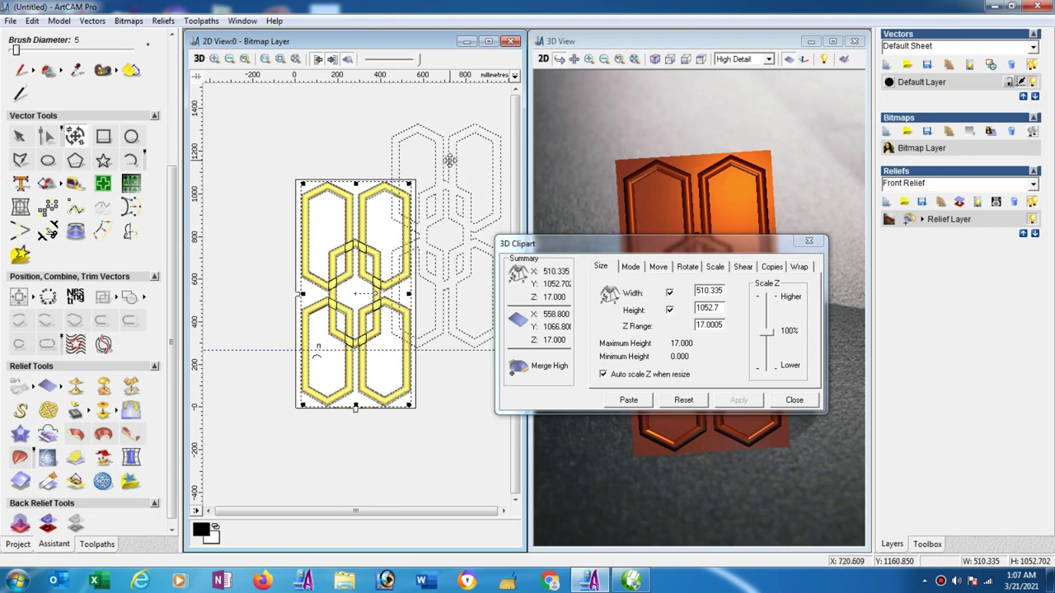
left_click_drag(449, 161, 436, 204)
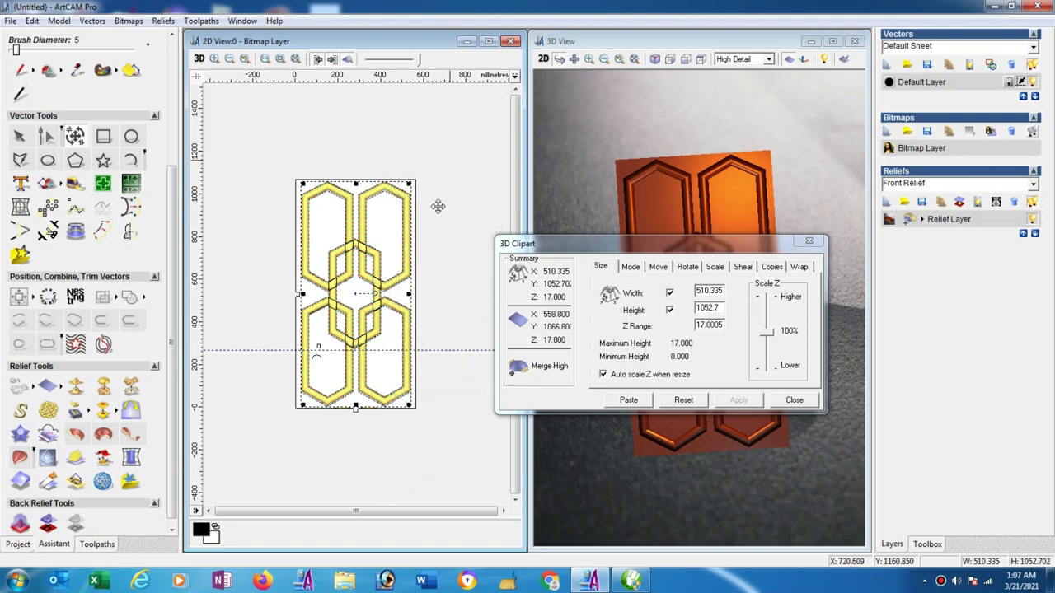
scroll(398, 307, "up", 2)
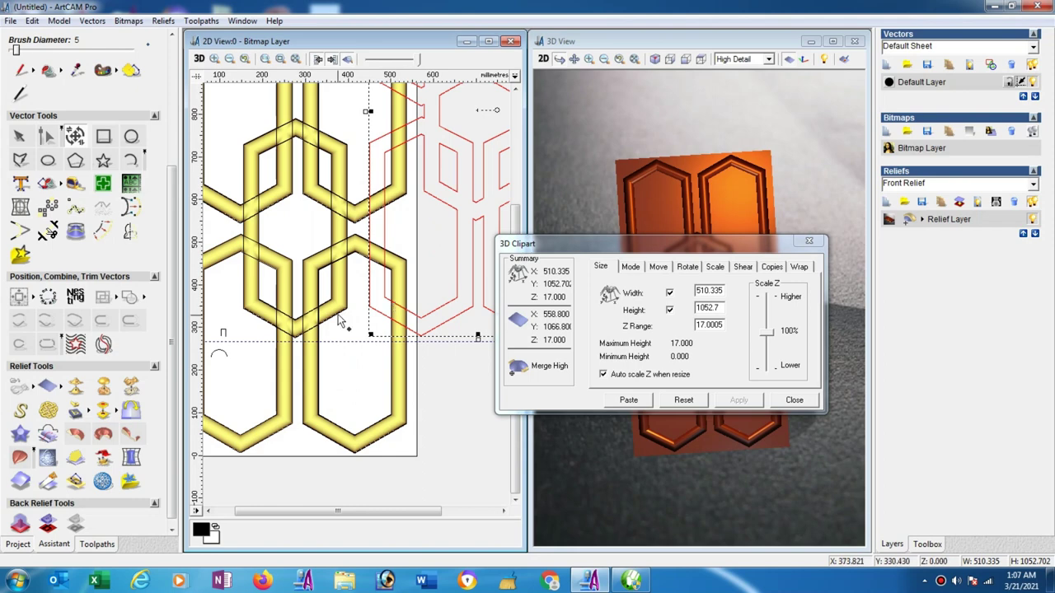
Check the alignment, Mode and Size settings, then paste the 510.335 × 1052.7 mm copy into the relief
left_click(33, 301)
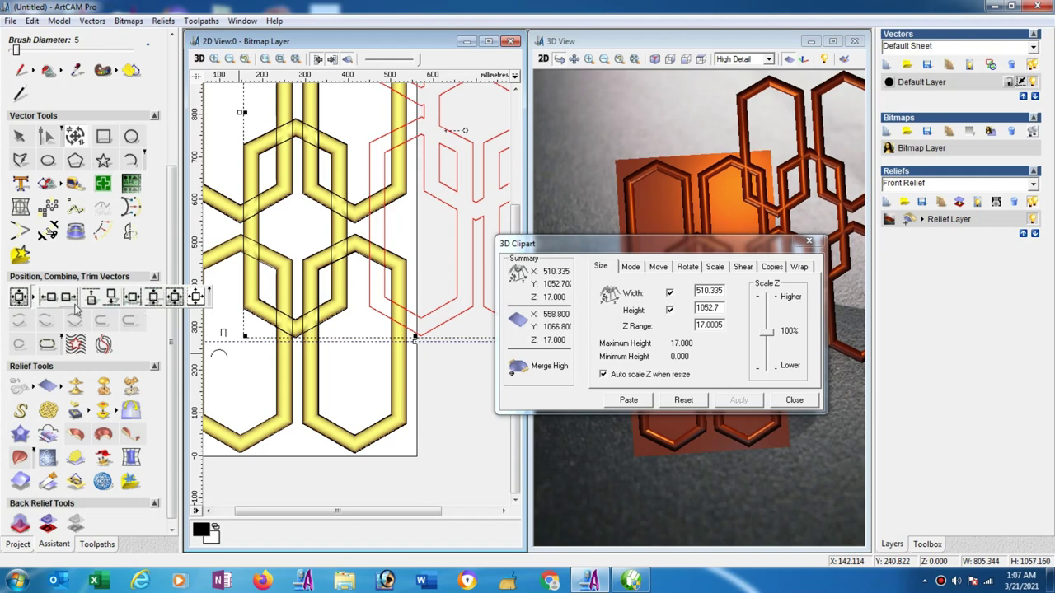
left_click(111, 303)
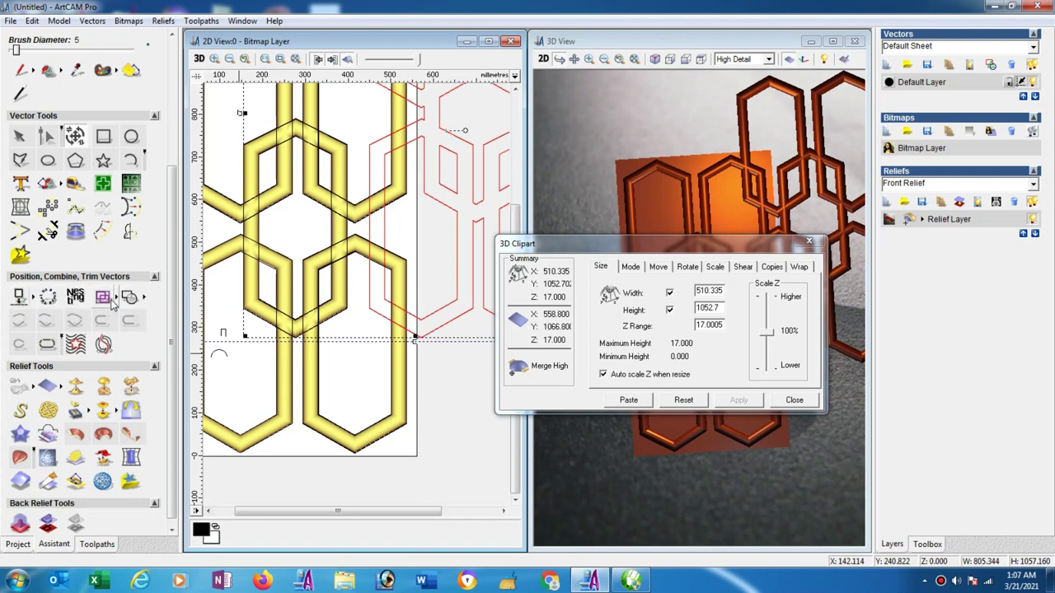
left_click(487, 404)
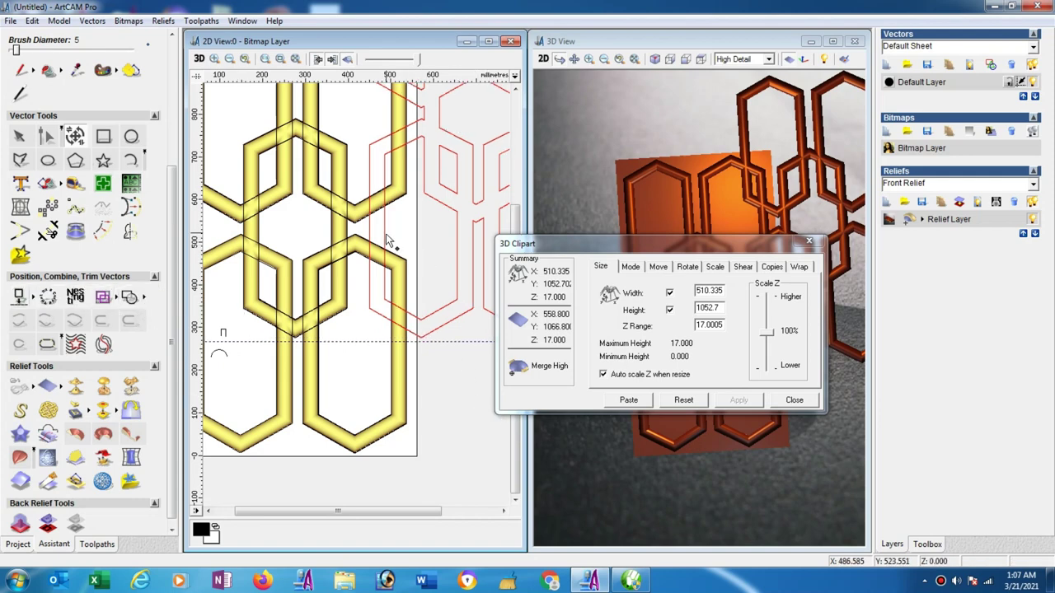
left_click(467, 290)
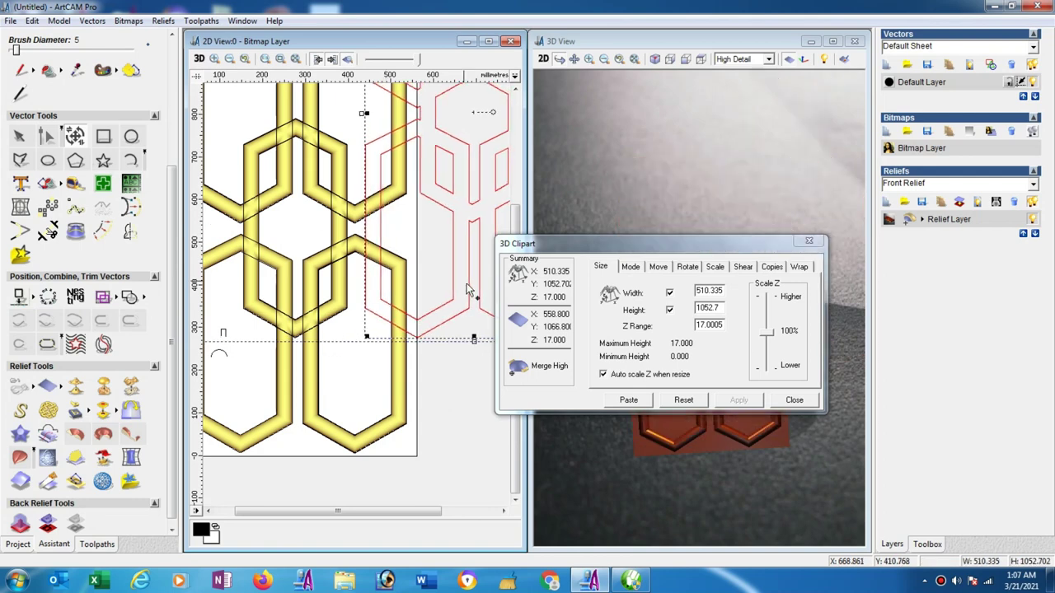
left_click(631, 268)
left_click(602, 268)
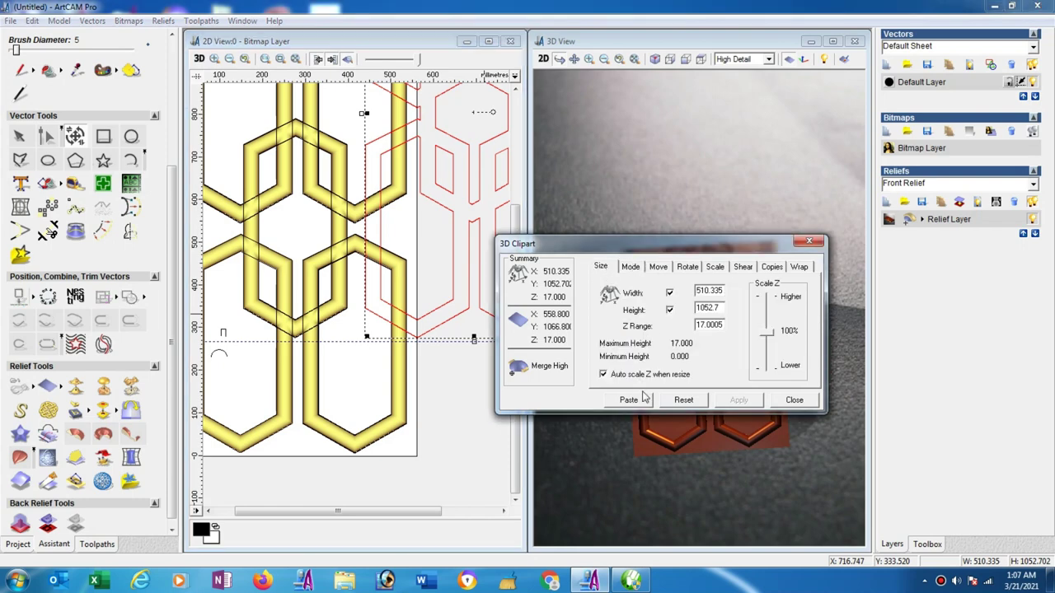
left_click(629, 401)
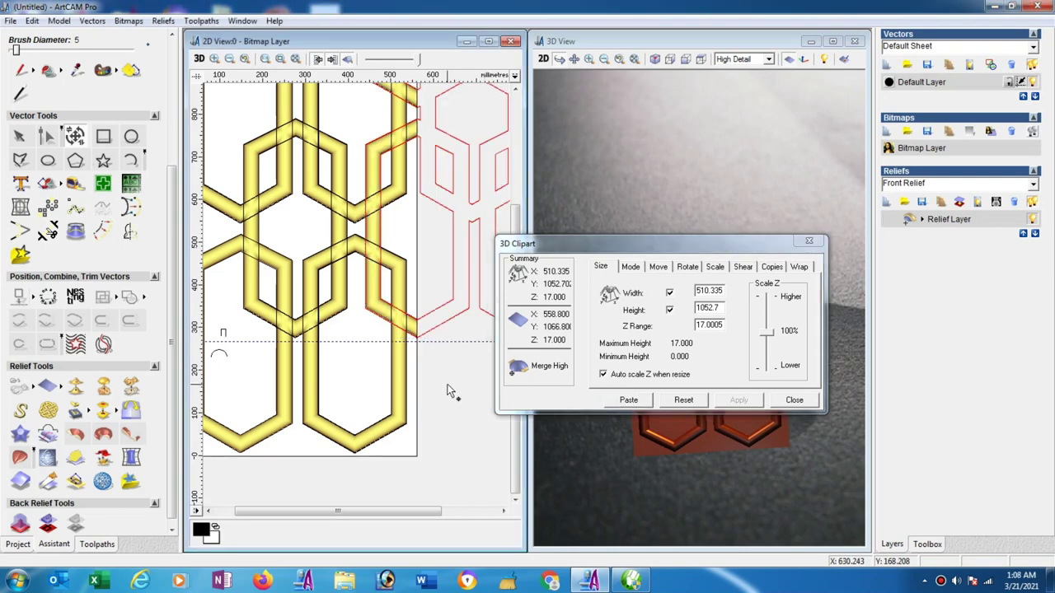
Select the pasted lattice clipart and drag a new copy down below it
scroll(448, 392, "down", 2)
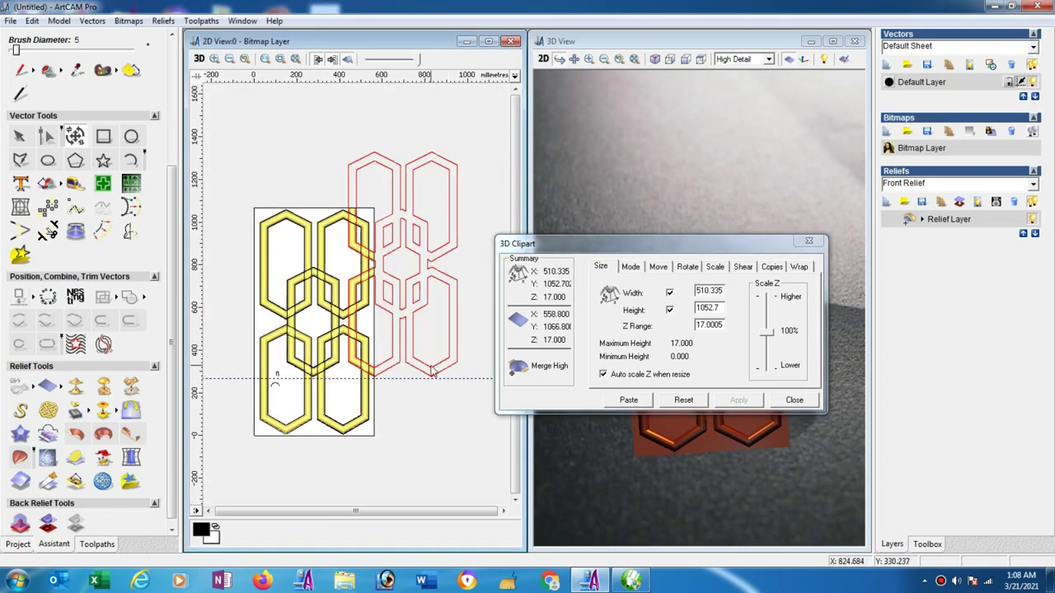
left_click(427, 276)
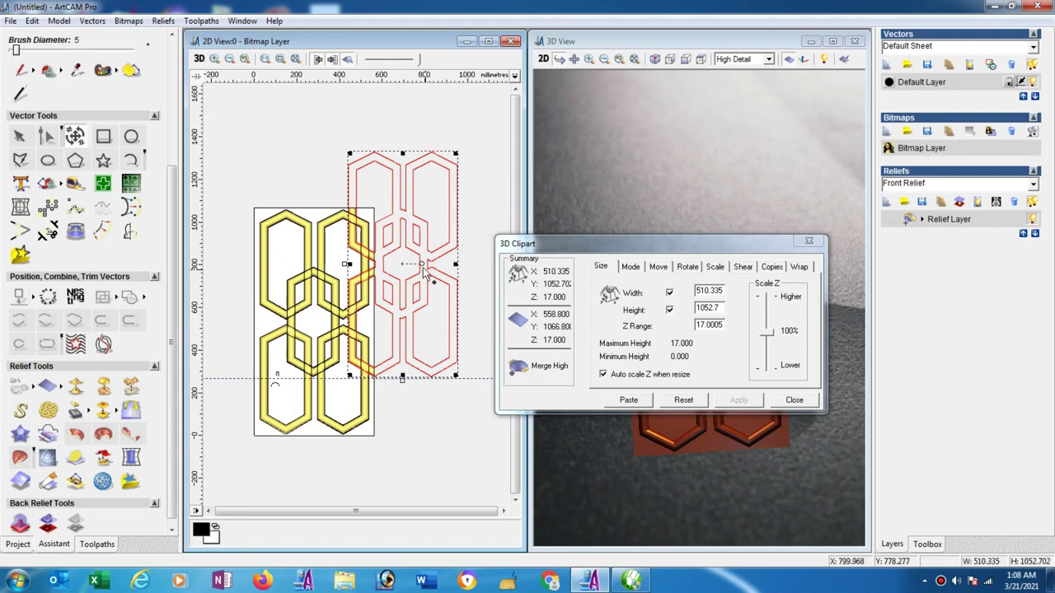
left_click(317, 239)
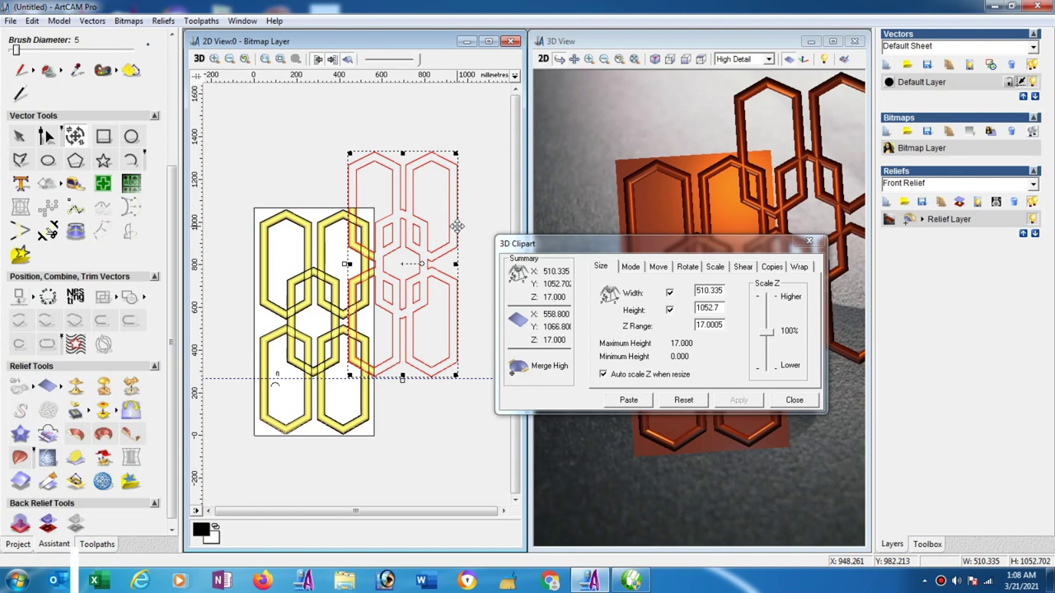
left_click(414, 299)
mouse_move(415, 299)
left_mouse_down()
mouse_move(413, 541)
mouse_move(415, 527)
left_mouse_up()
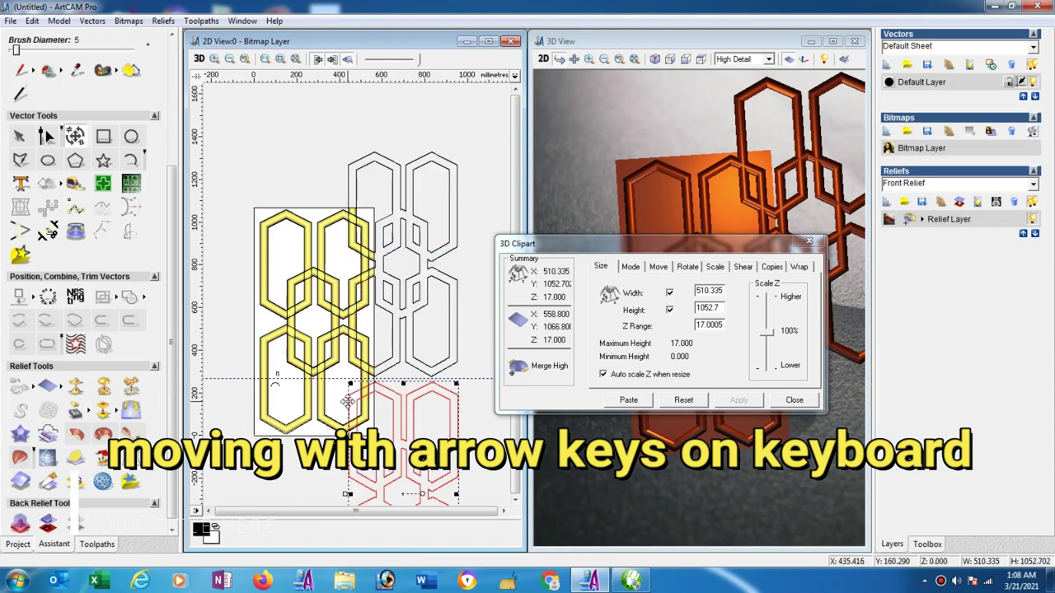
Nudge and fine-tune the lower copy so it sits directly under the pasted lattice
scroll(338, 511, "up", 3)
scroll(394, 298, "down", 3)
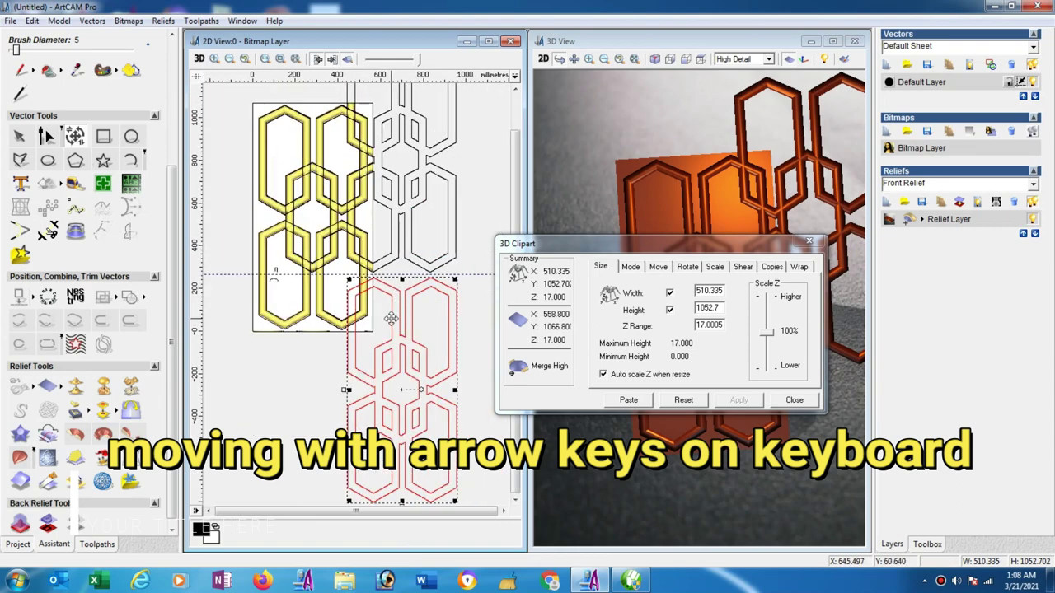
key("Down")
key("Down")
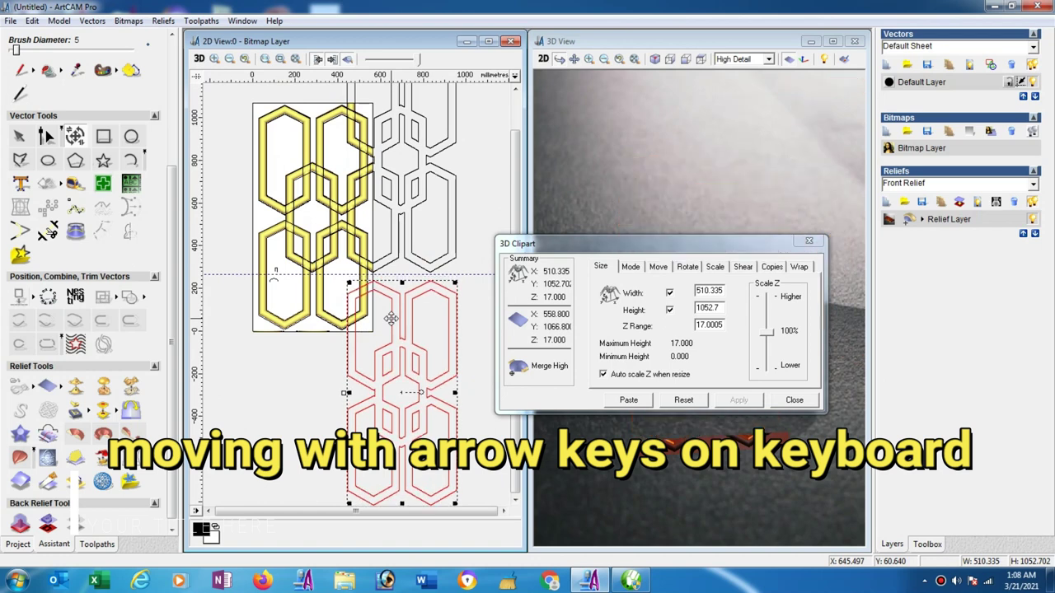
mouse_move(407, 321)
left_mouse_down()
mouse_move(319, 319)
mouse_move(402, 310)
left_mouse_up()
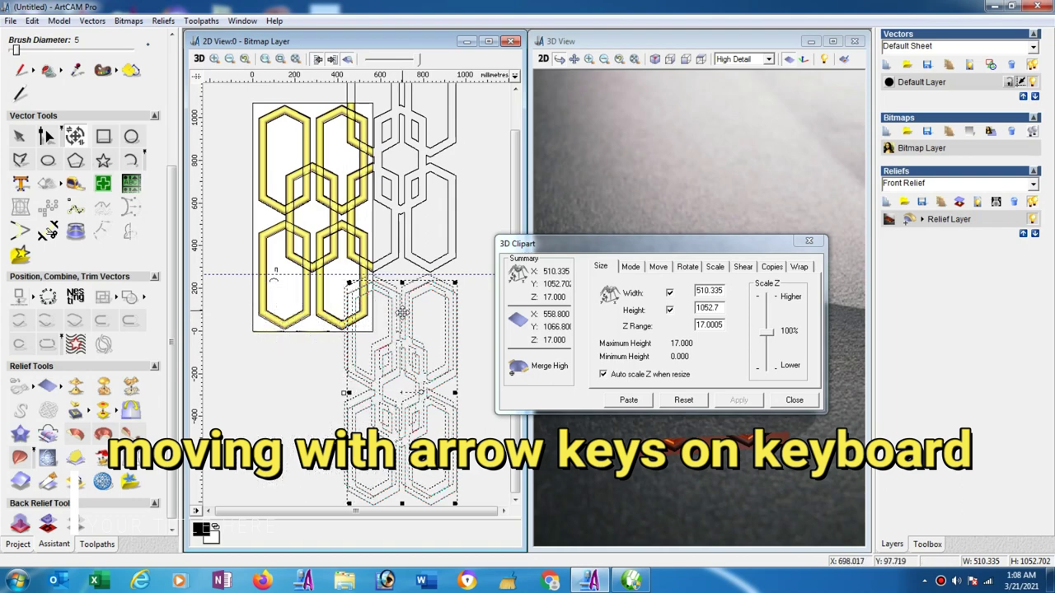
left_click_drag(402, 313, 403, 319)
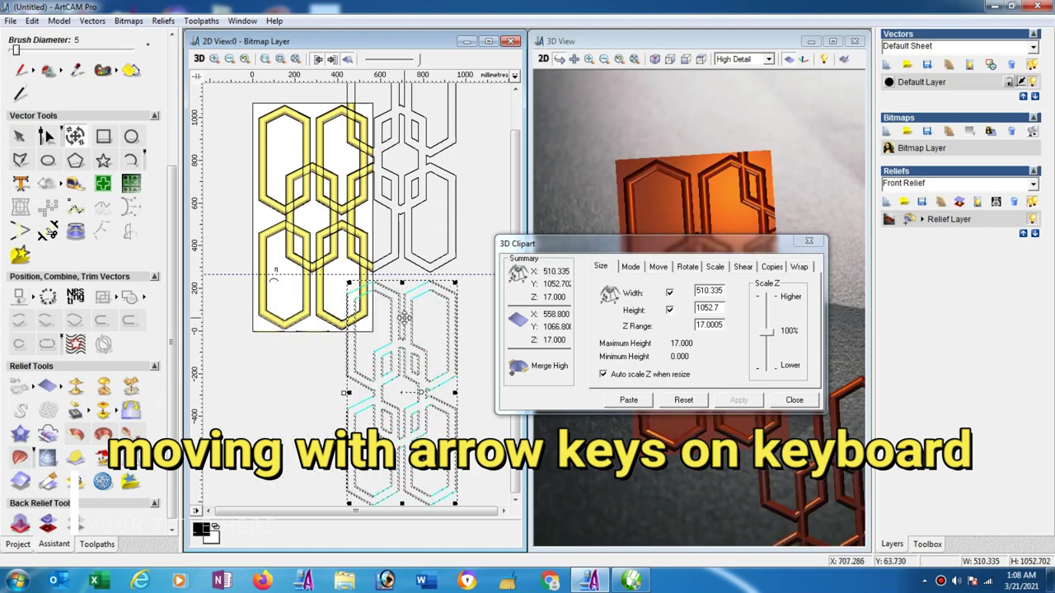
scroll(378, 289, "up", 2)
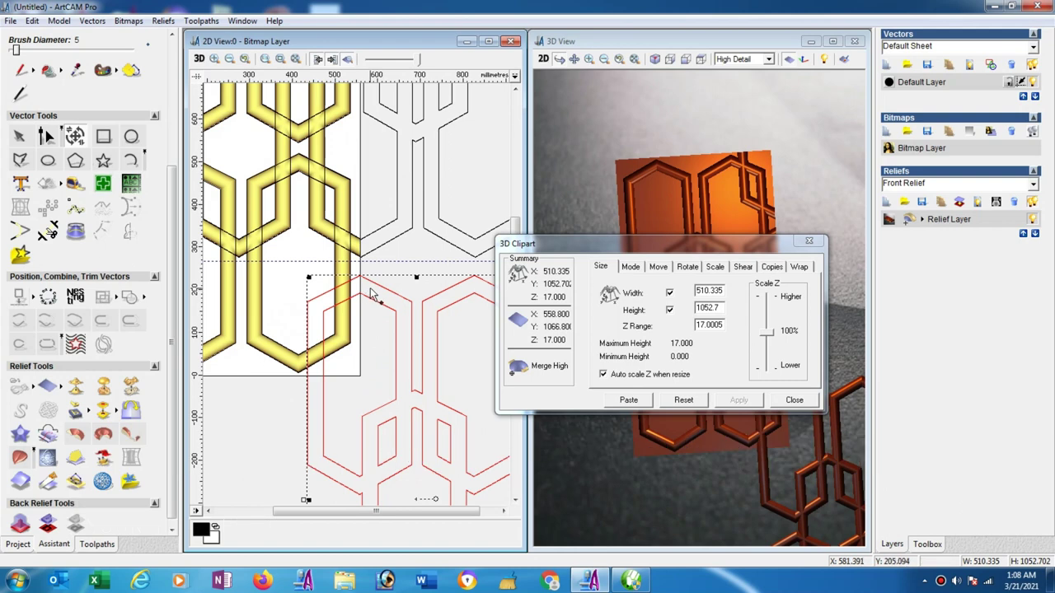
left_click_drag(371, 295, 373, 297)
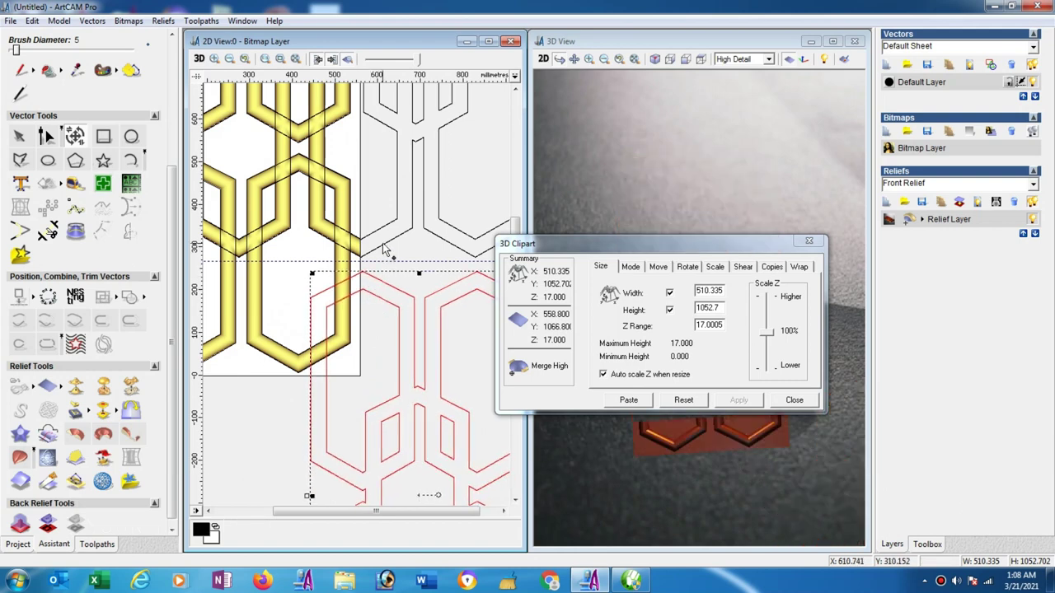
left_click_drag(384, 250, 393, 250)
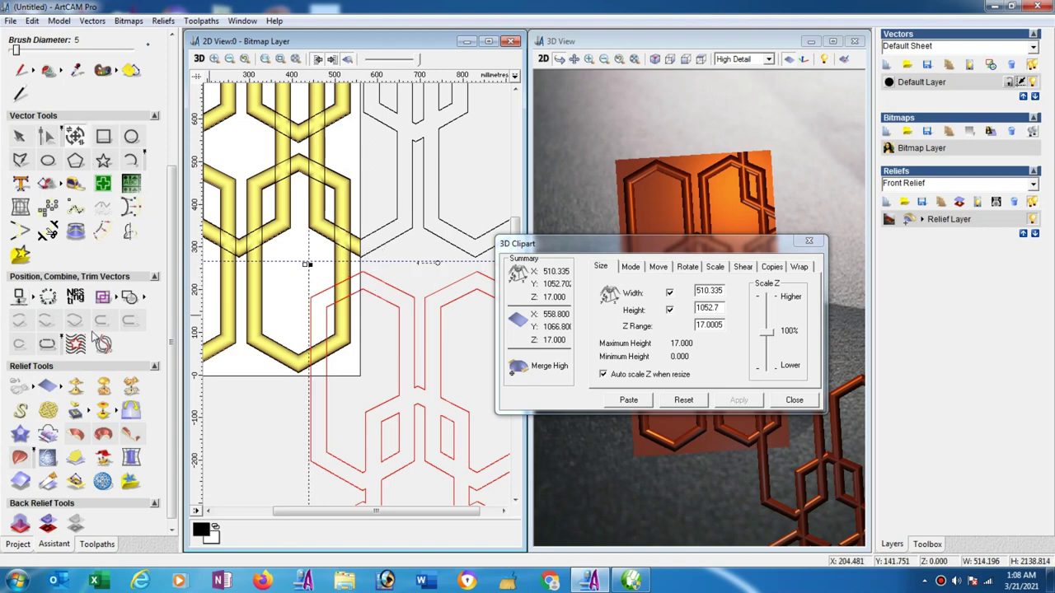
Align the lower copy with the pattern above and paste it into the relief
left_click(34, 299)
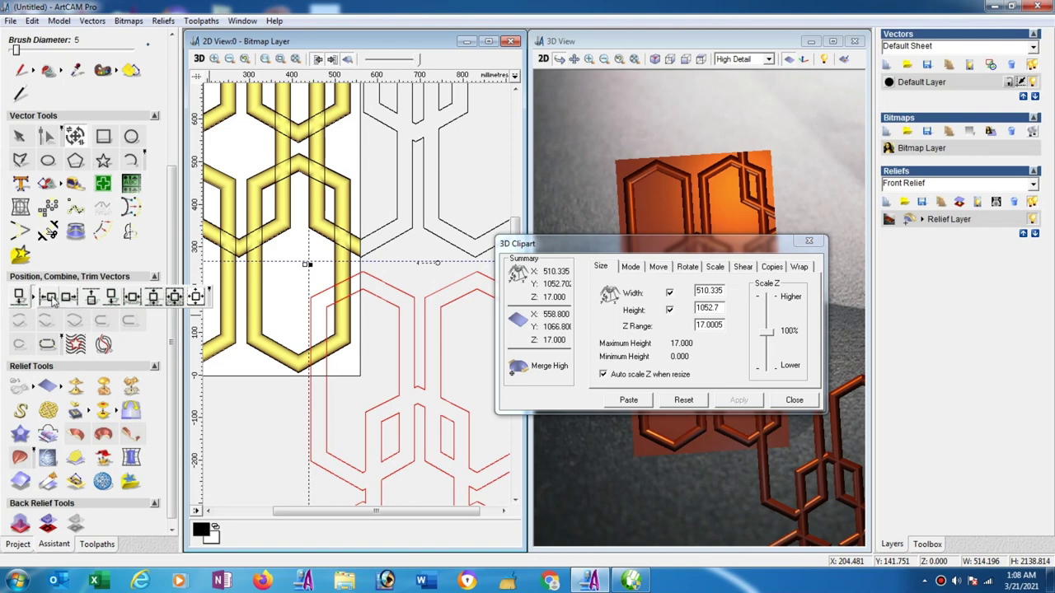
left_click(50, 299)
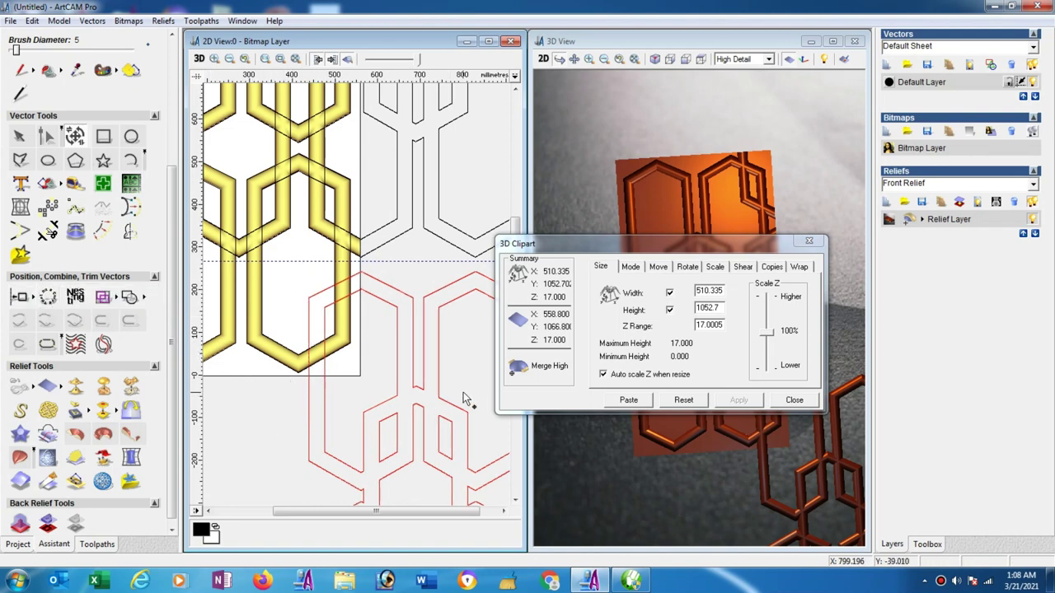
left_click(628, 400)
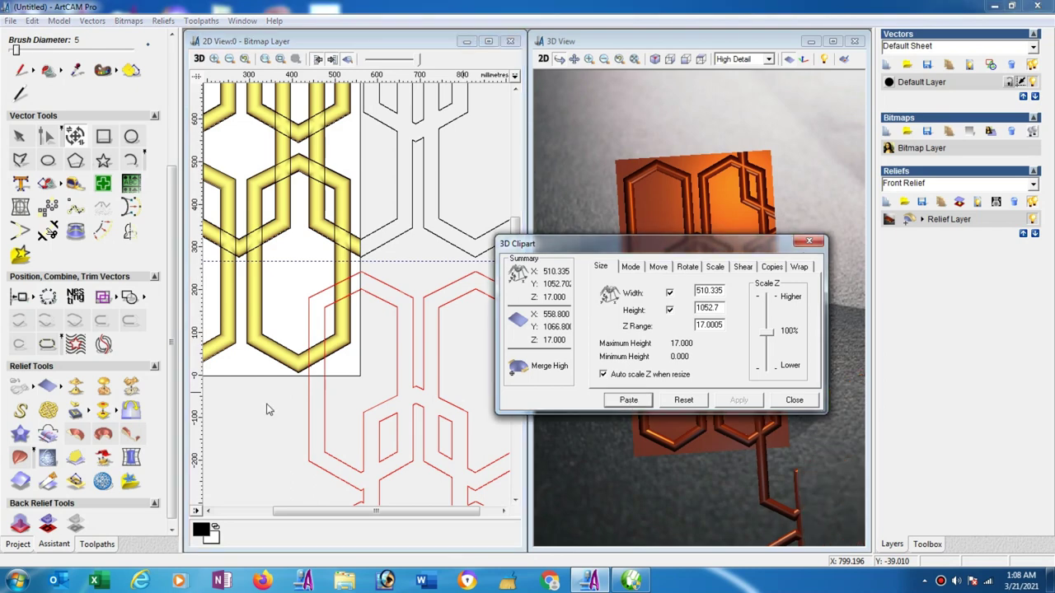
scroll(282, 395, "down", 1)
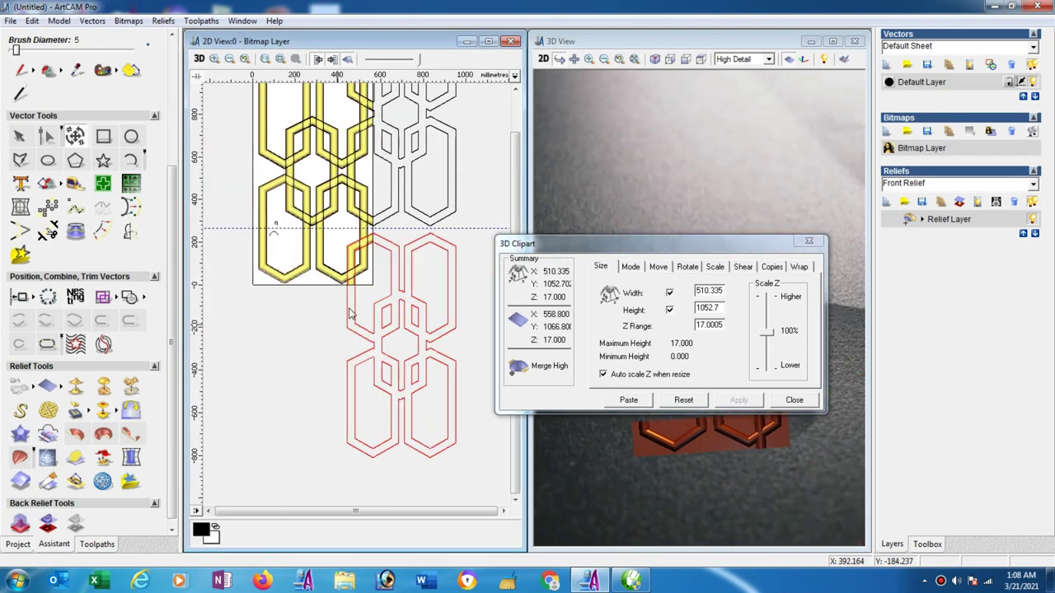
scroll(349, 313, "down", 1)
scroll(349, 313, "up", 1)
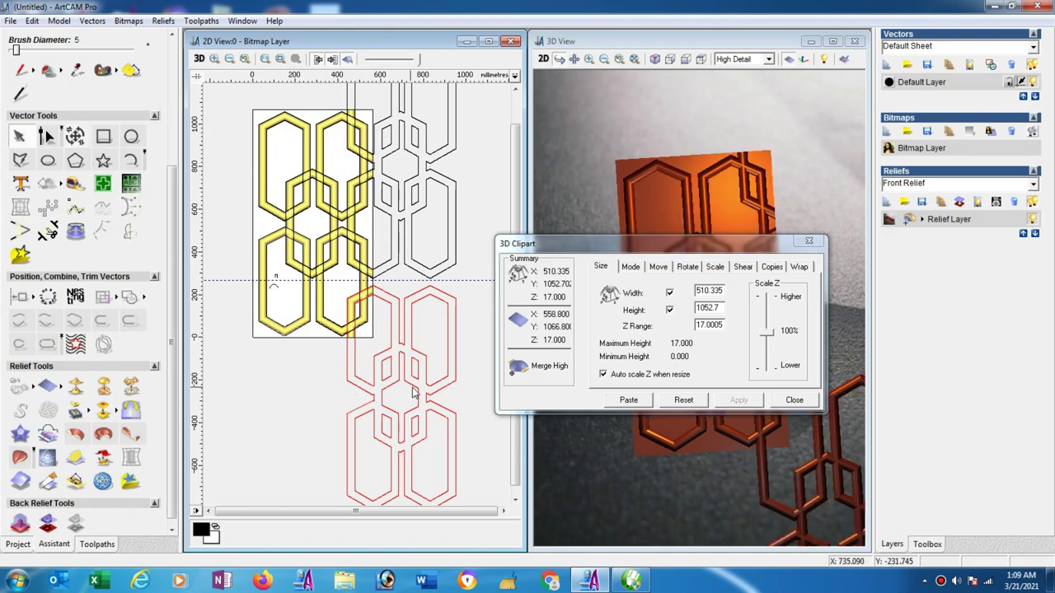
Close the clipart settings and import the dd relief from the Desktop as 242.52 × 513.315 mm clipart
left_click(796, 400)
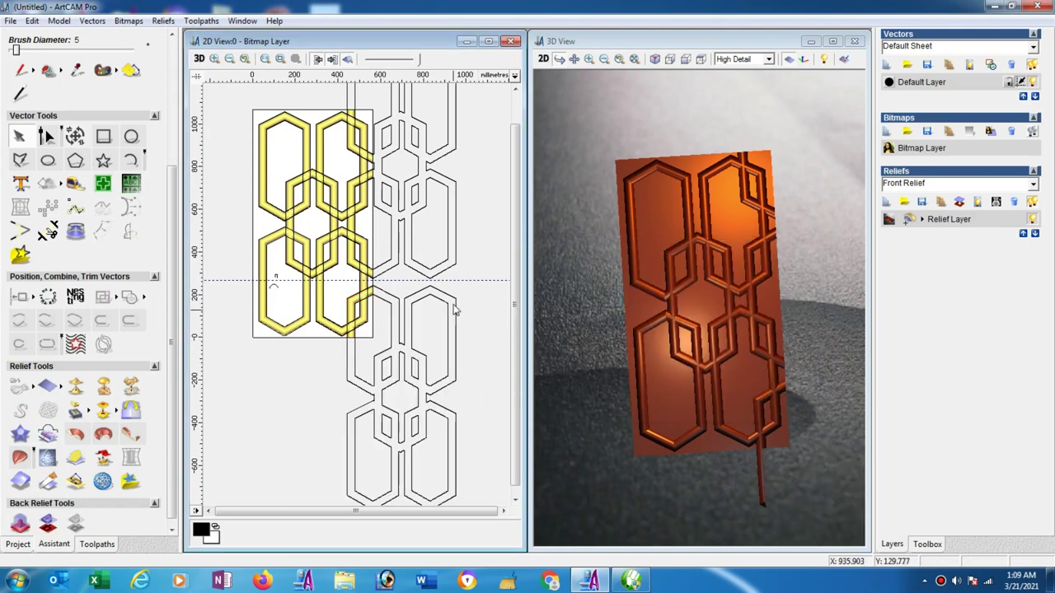
left_click(163, 21)
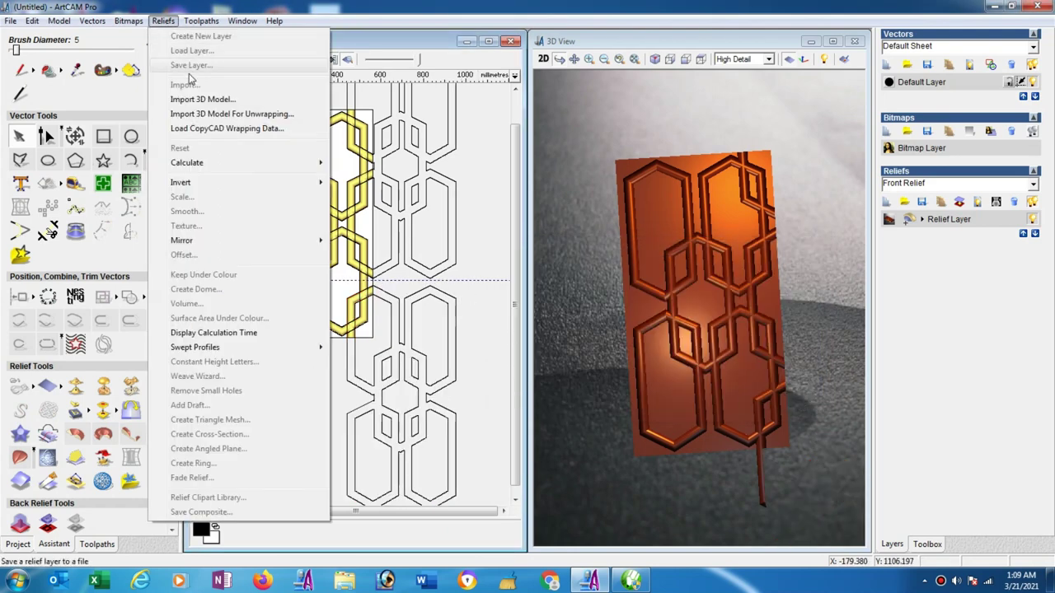
left_click(489, 149)
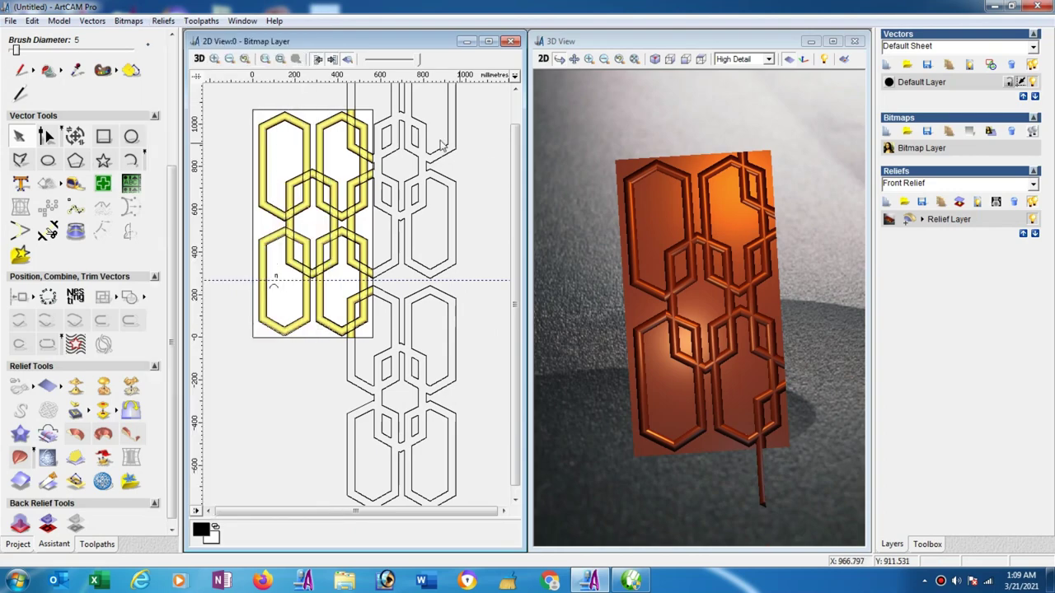
left_click(163, 23)
left_click(184, 84)
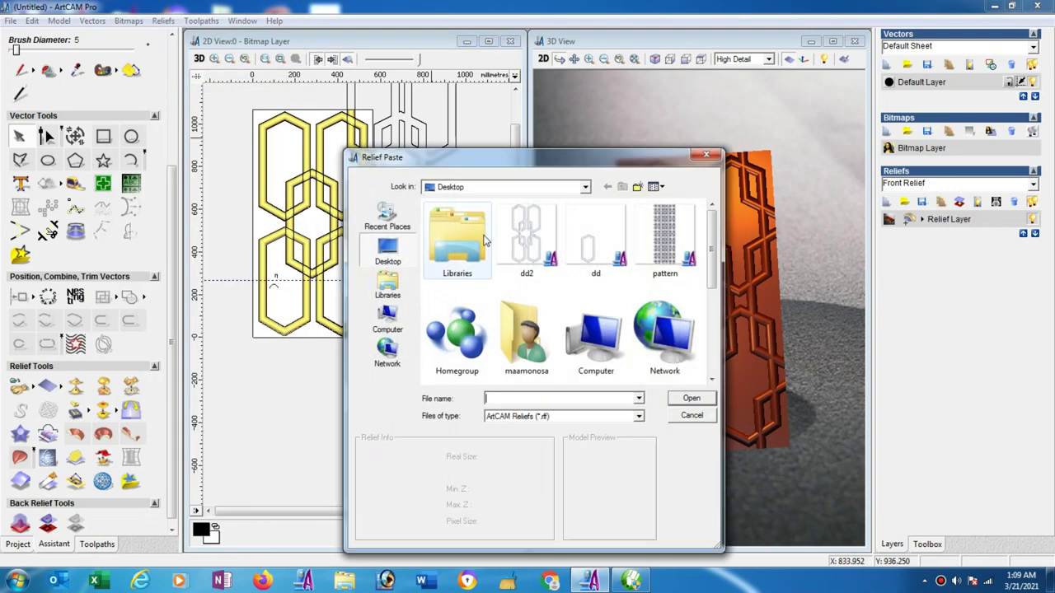
left_click(588, 247)
double_click(589, 252)
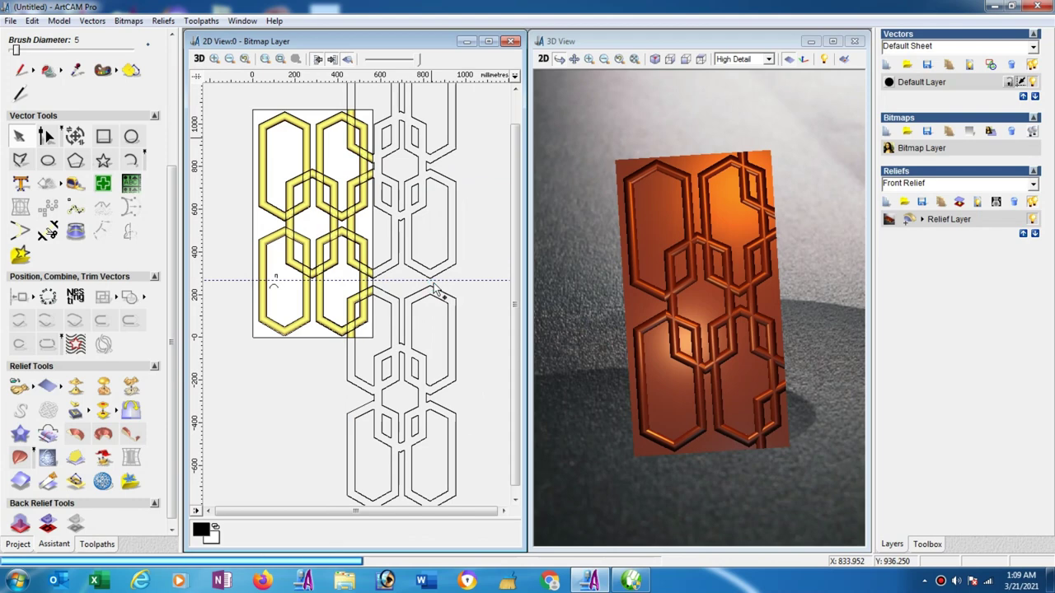
left_click(271, 389)
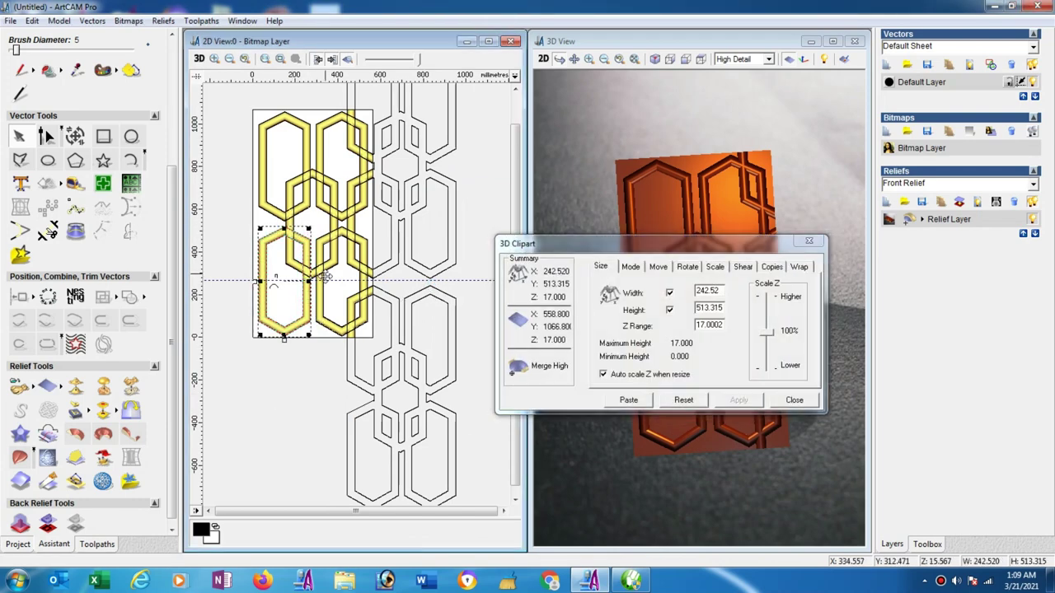
Move the imported dd hexagon clipart down and right and align its red vectors
left_click_drag(299, 234, 324, 291)
scroll(313, 288, "up", 2)
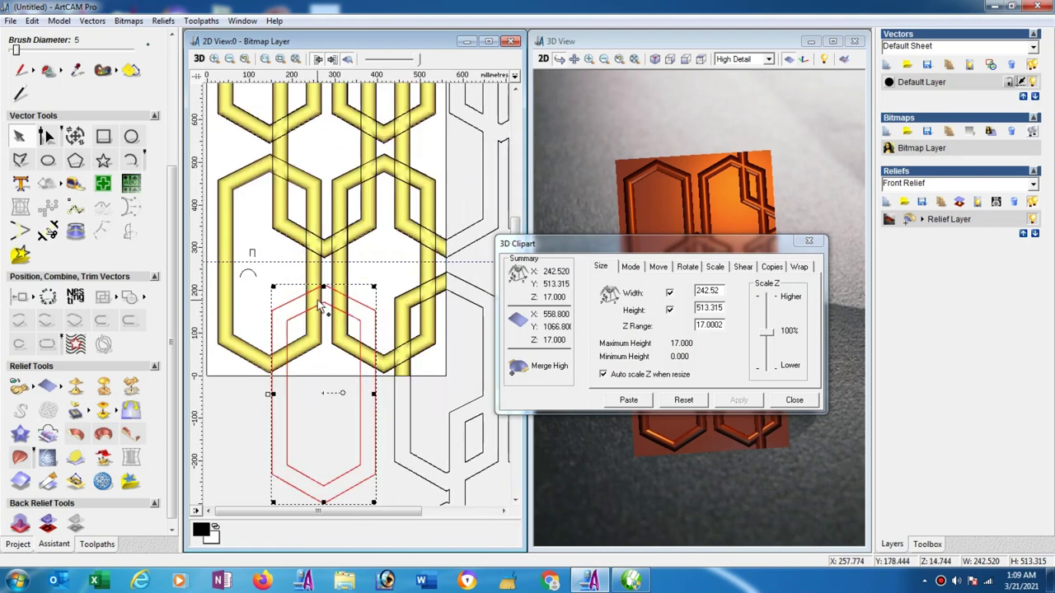
key("Up")
key("Up")
key("Up")
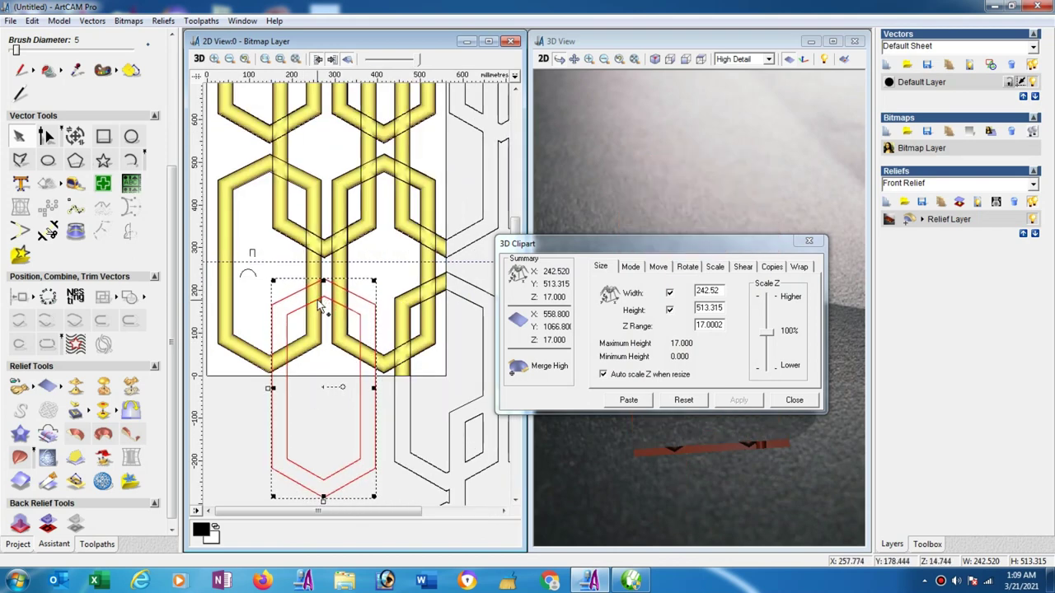
left_click(353, 243)
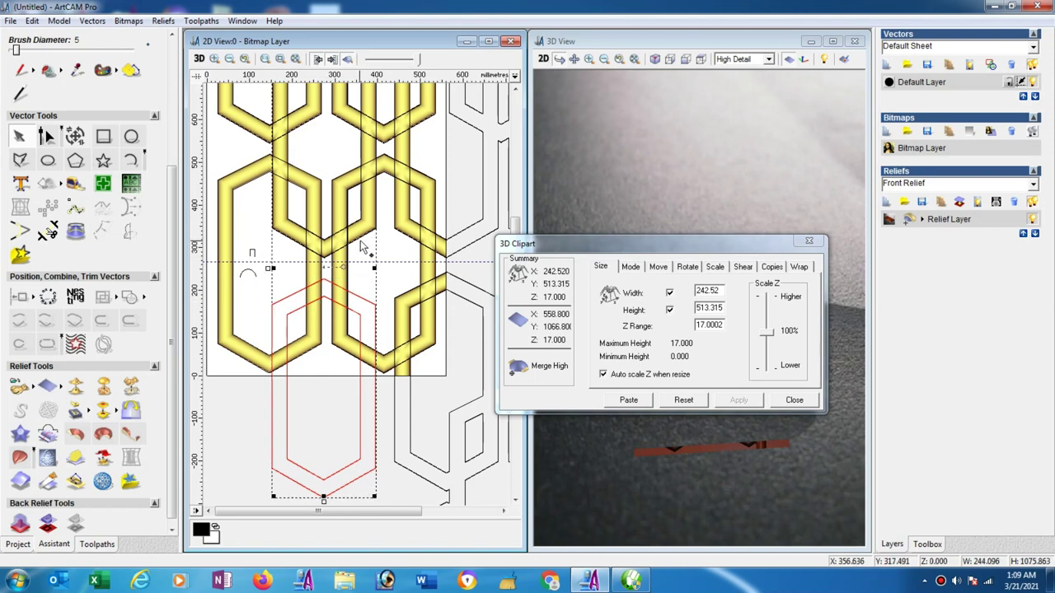
left_click(34, 302)
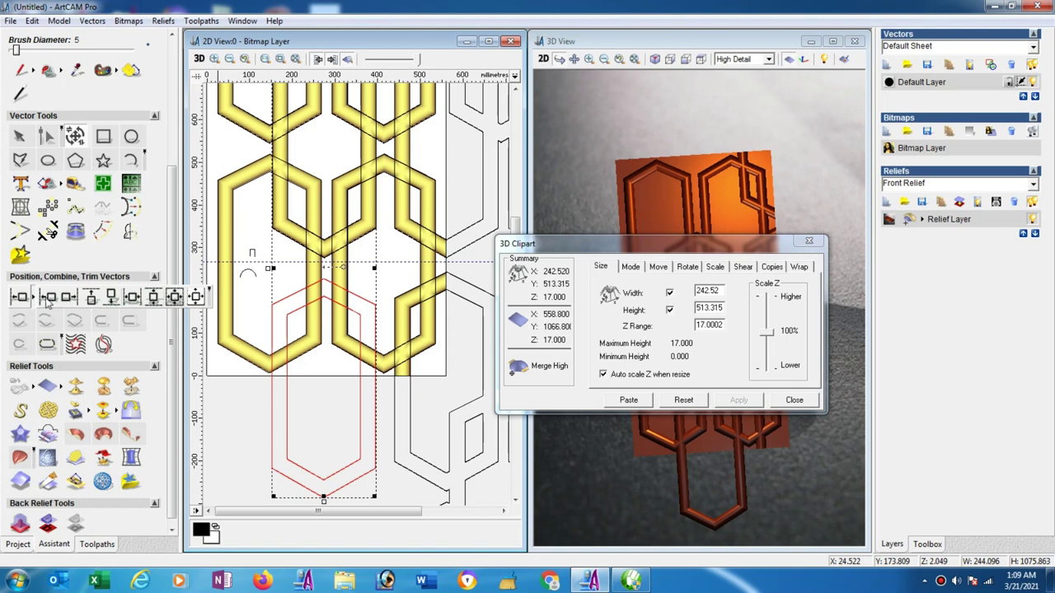
left_click(50, 300)
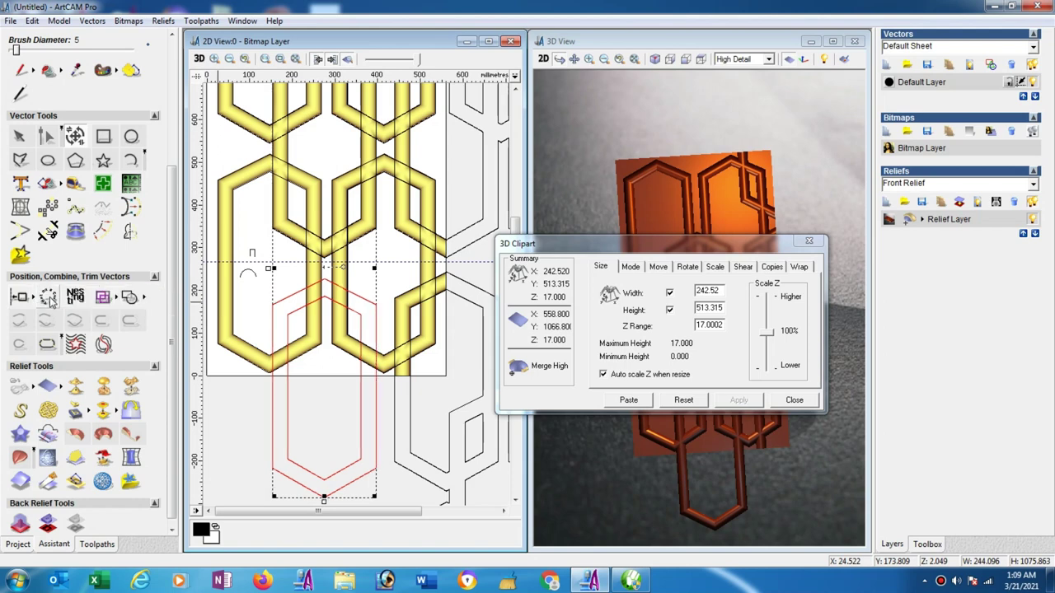
left_click(229, 387)
scroll(314, 277, "down", 2)
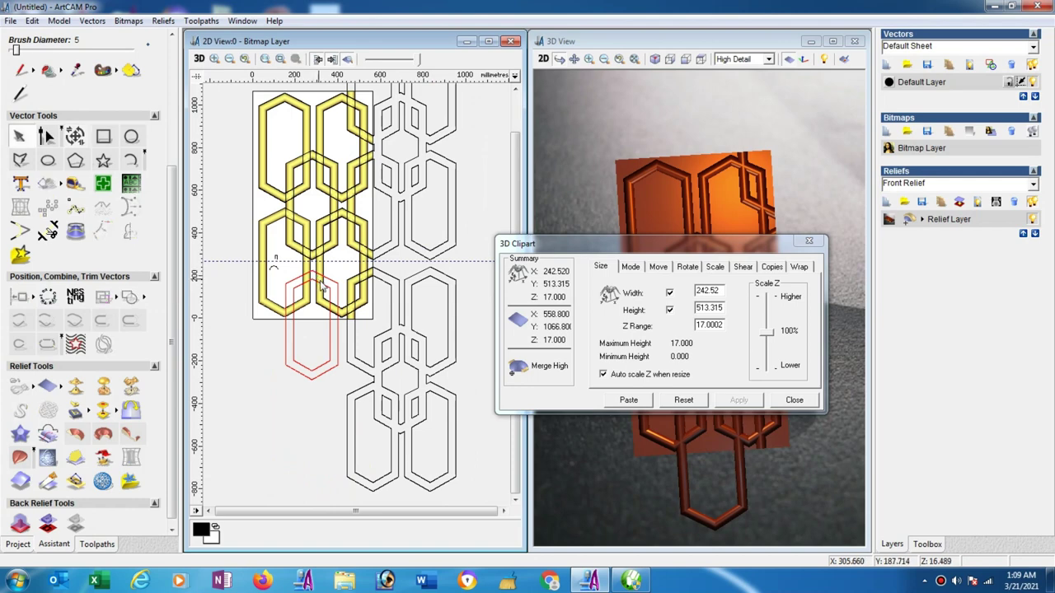
scroll(330, 288, "up", 3)
scroll(352, 290, "down", 1)
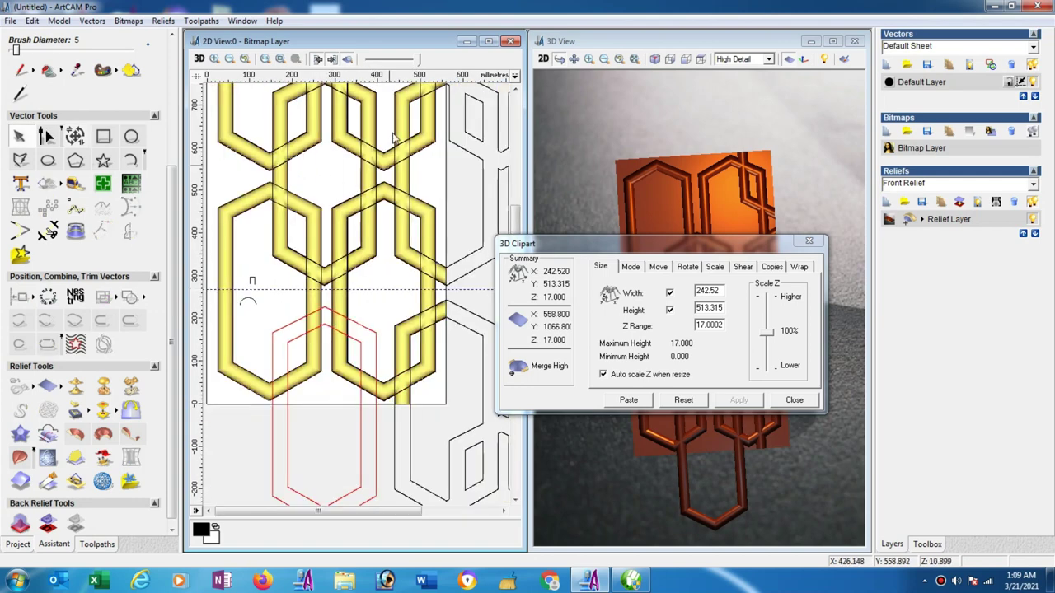
Add a horizontal guideline, nudge the hexagon up against it, and paste it into the relief
left_click_drag(398, 76, 391, 328)
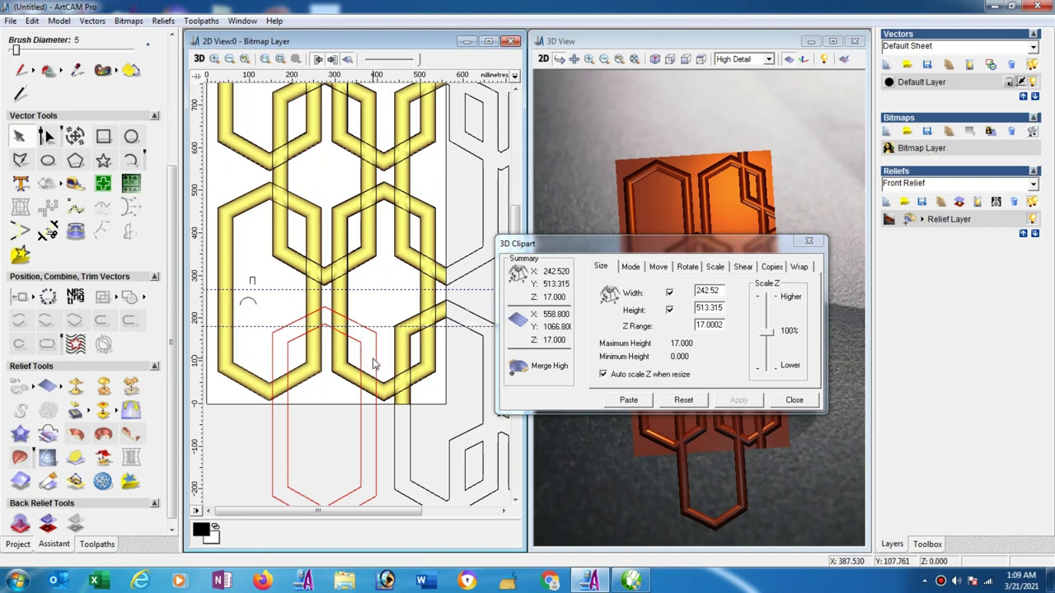
double_click(375, 356)
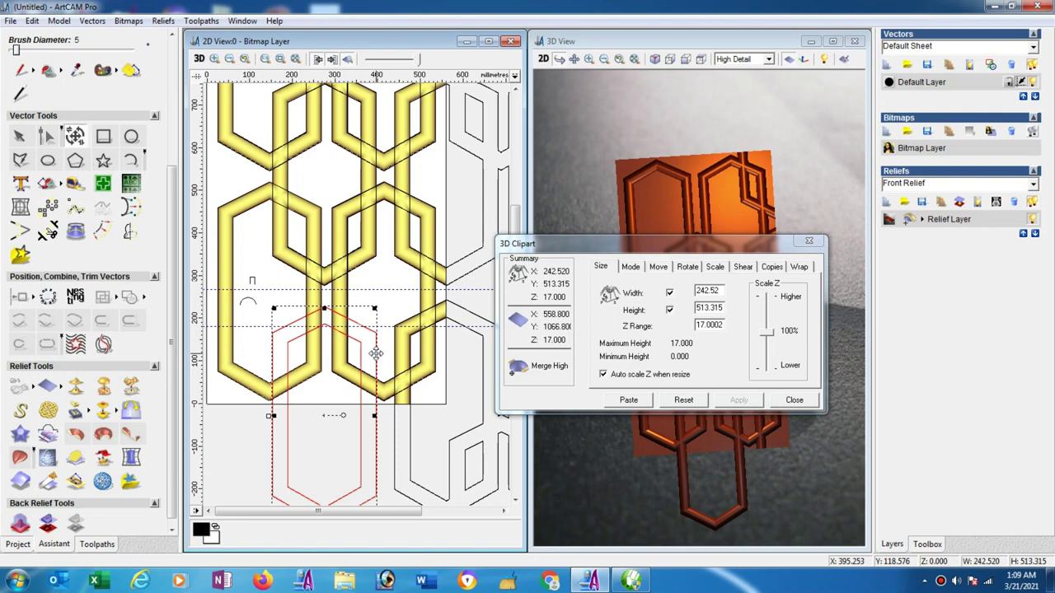
key("Up")
key("Up")
key("Up")
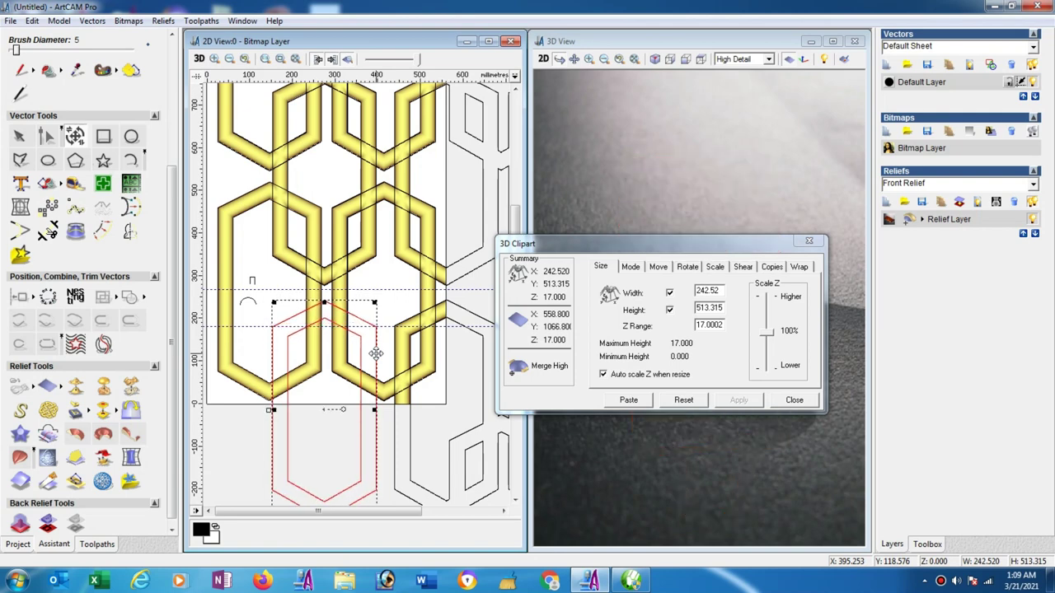
left_click(642, 404)
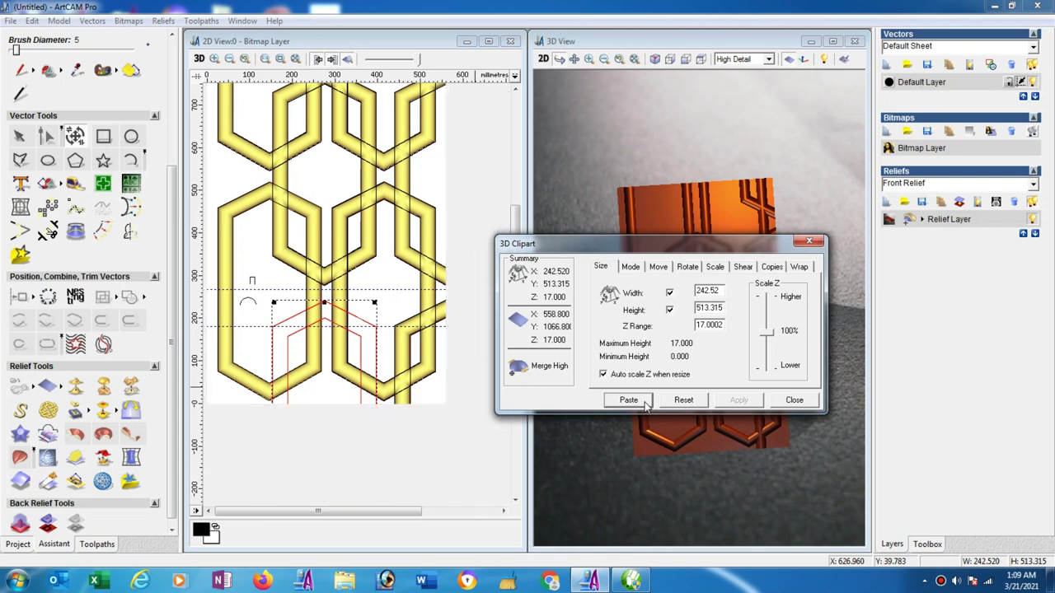
left_click(794, 401)
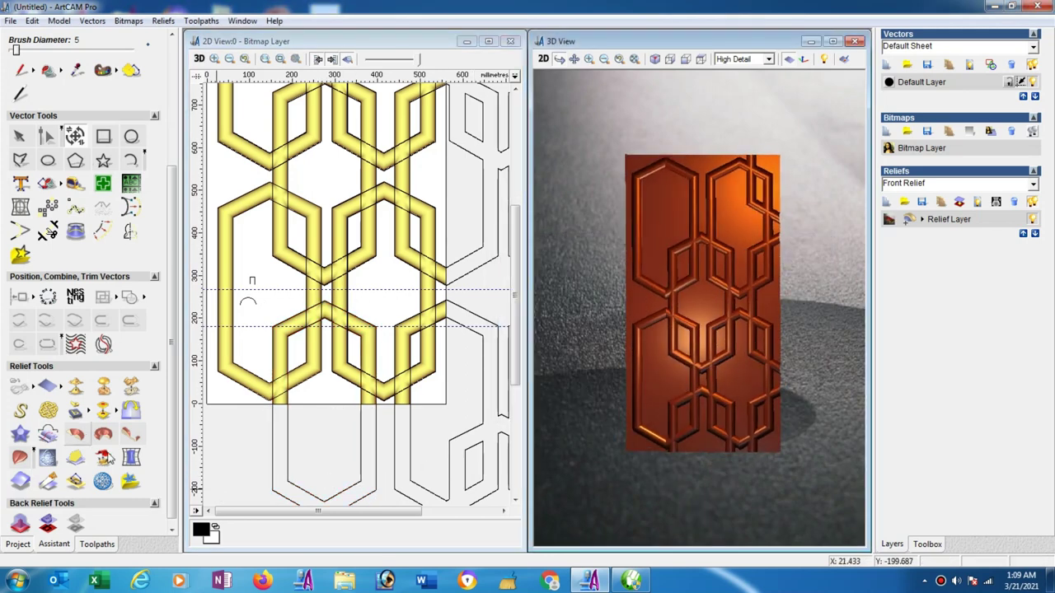
Mirror merge the relief right over left, then bottom over top, and view it in perspective
left_click(132, 412)
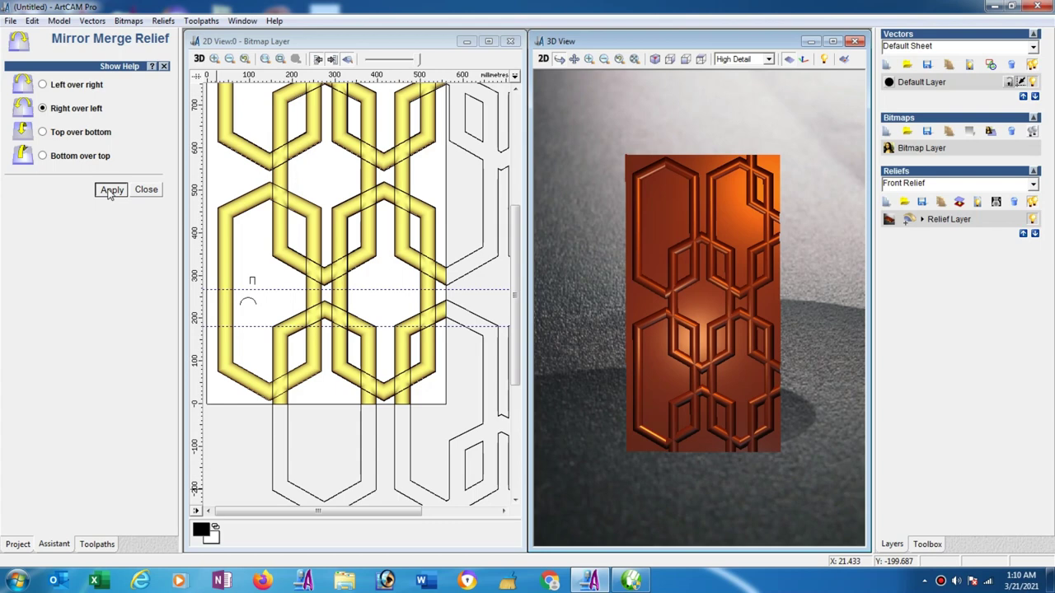
left_click(111, 191)
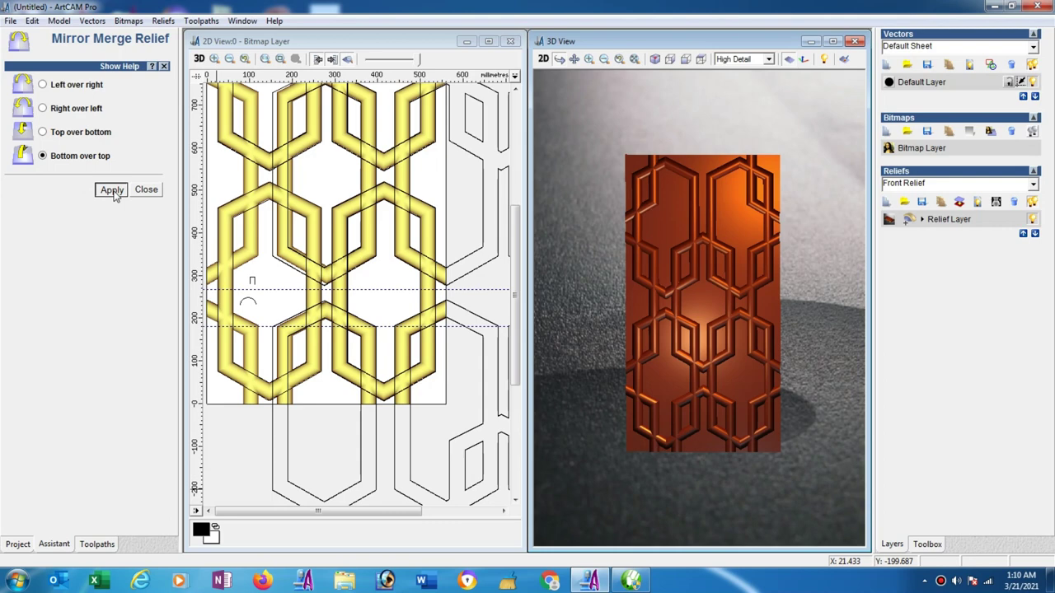
left_click(115, 192)
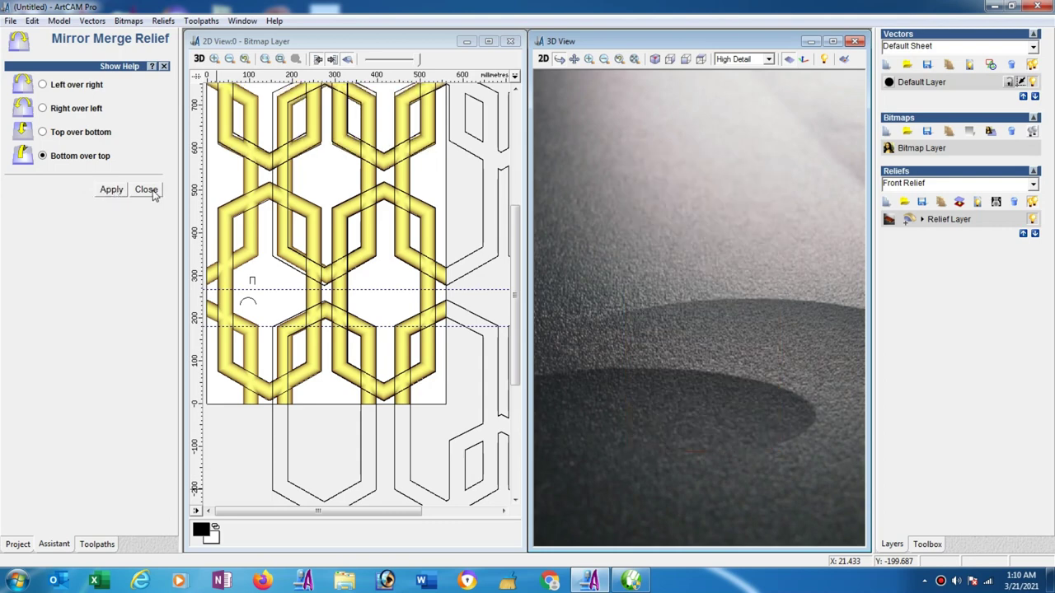
left_click(151, 191)
mouse_move(797, 447)
left_mouse_down()
mouse_move(709, 396)
mouse_move(746, 337)
left_mouse_up()
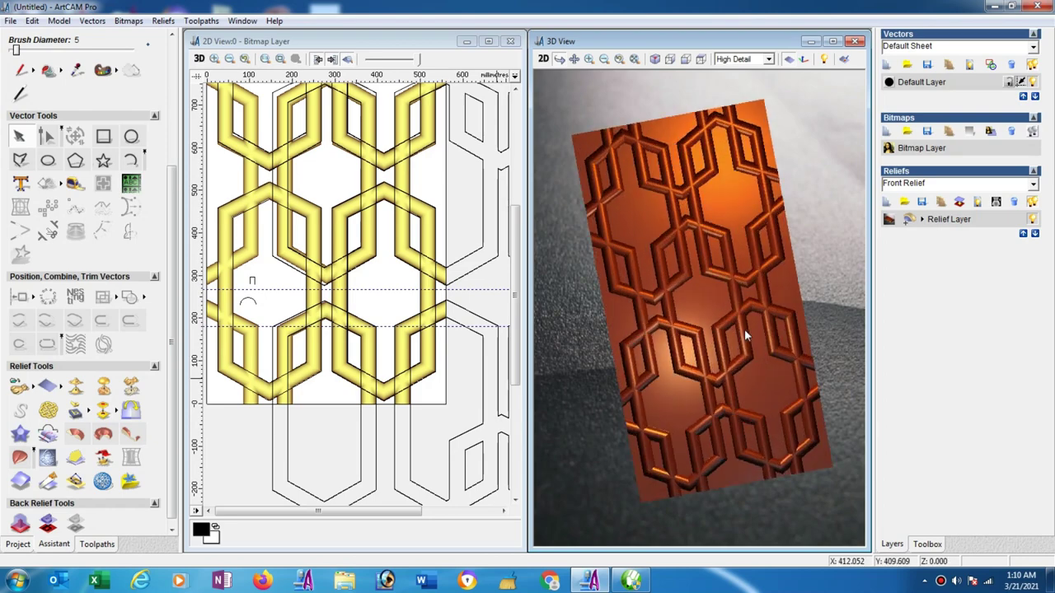
Inspect the relief in a maximized 3D View, then tile the 3D and 2D views vertically
left_click(832, 40)
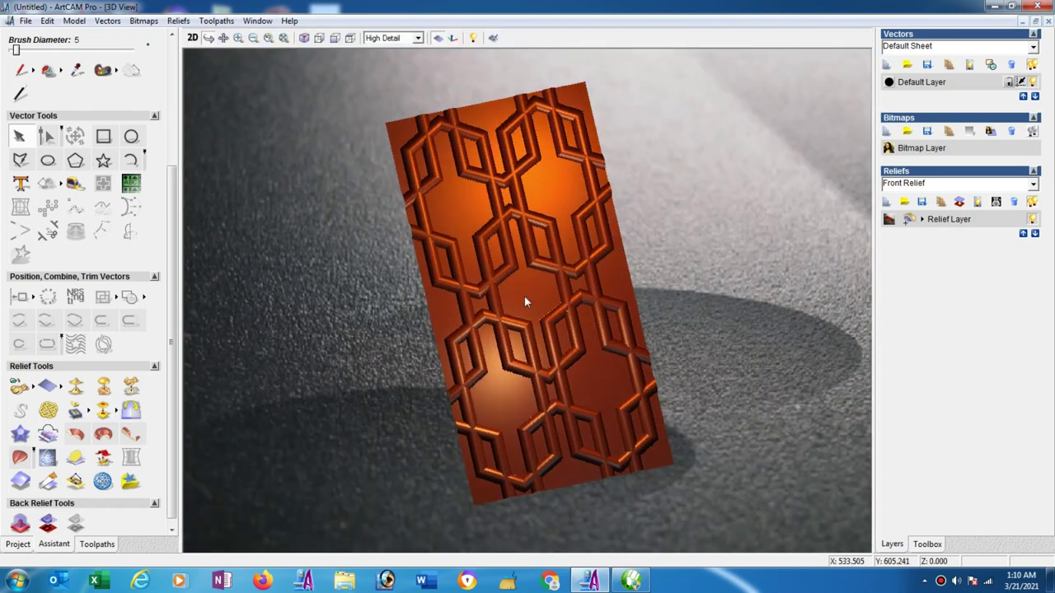
mouse_move(525, 302)
left_mouse_down()
mouse_move(478, 313)
mouse_move(487, 302)
mouse_move(493, 310)
left_mouse_up()
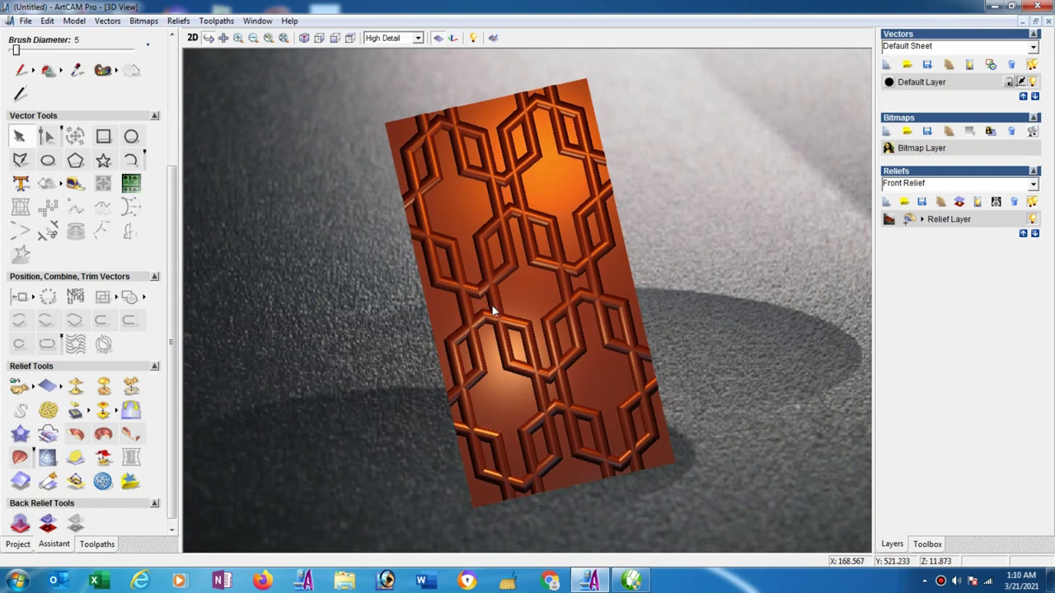
left_click(257, 21)
left_click(276, 52)
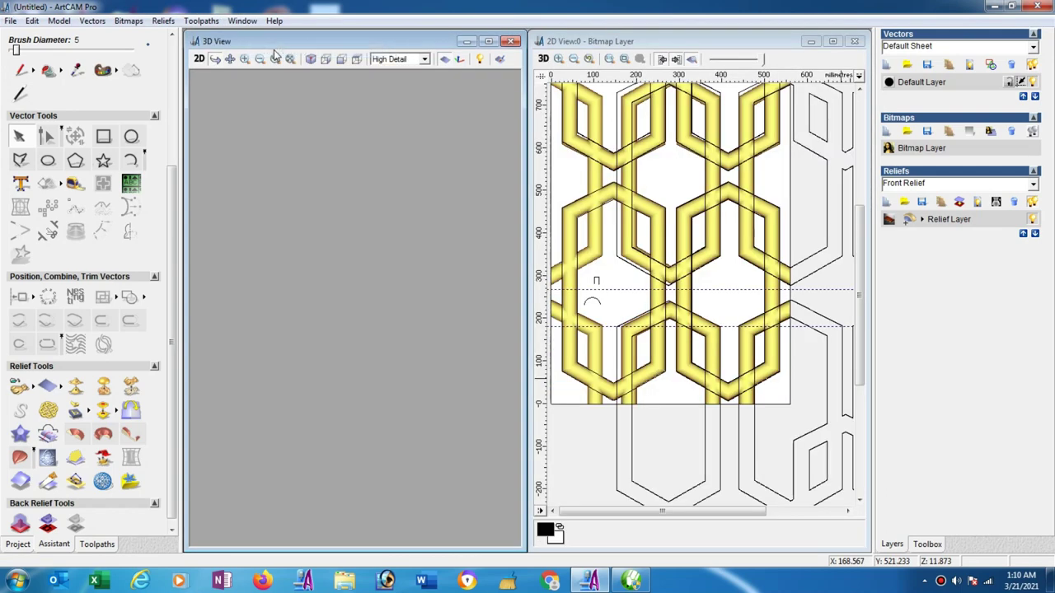
Hide the Default Layer's hexagon outlines and add a new Vector Layer 1
left_click(1033, 83)
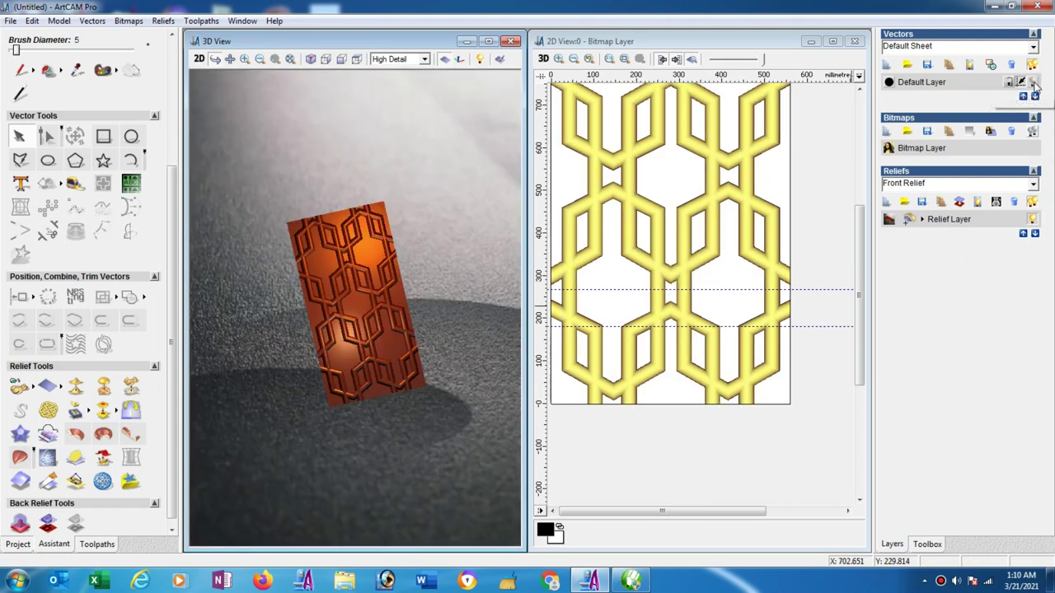
left_click(887, 65)
left_click(820, 169)
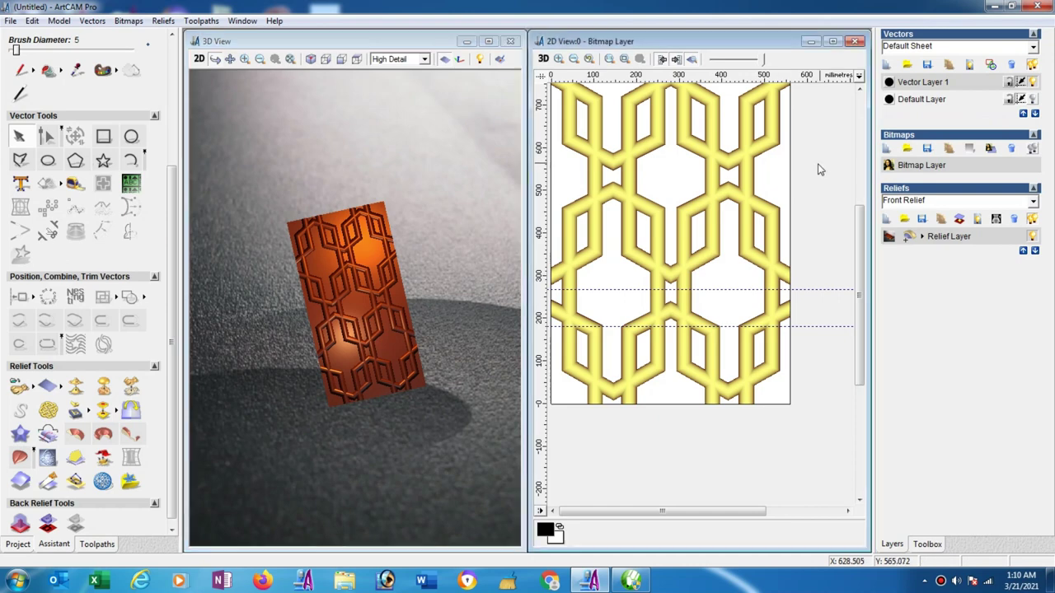
scroll(610, 202, "down", 2)
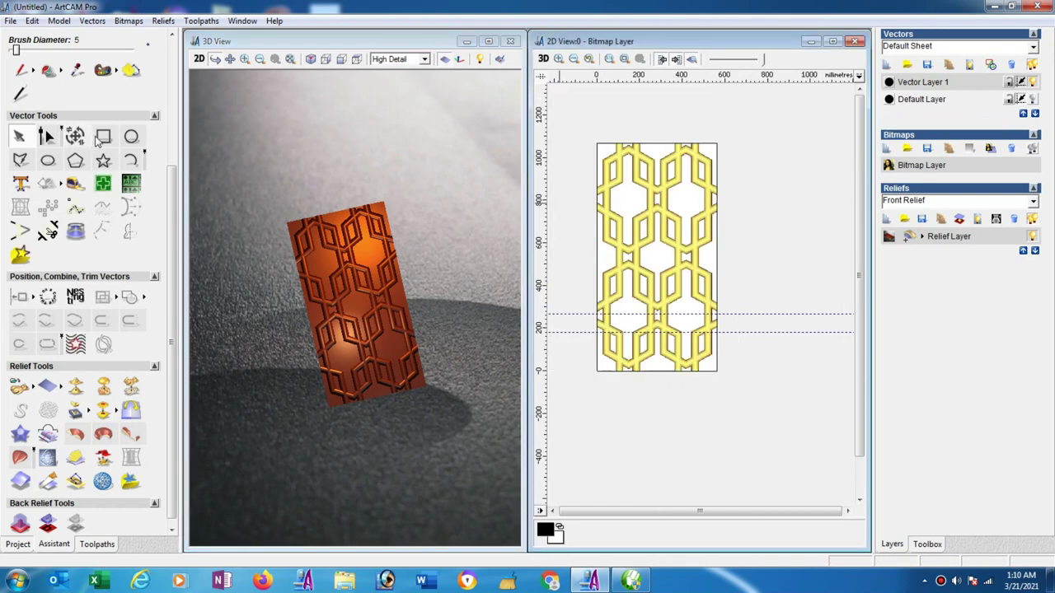
Draw a 630.244 × 1167.996 rectangle enclosing the whole panel
key("r")
left_click_drag(590, 134, 724, 382)
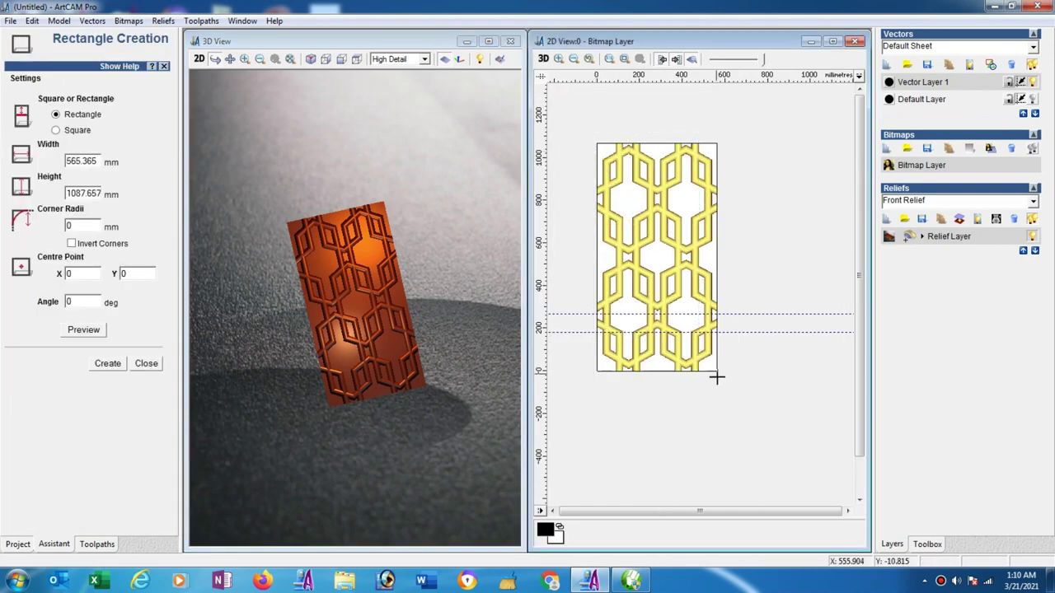
left_click(107, 364)
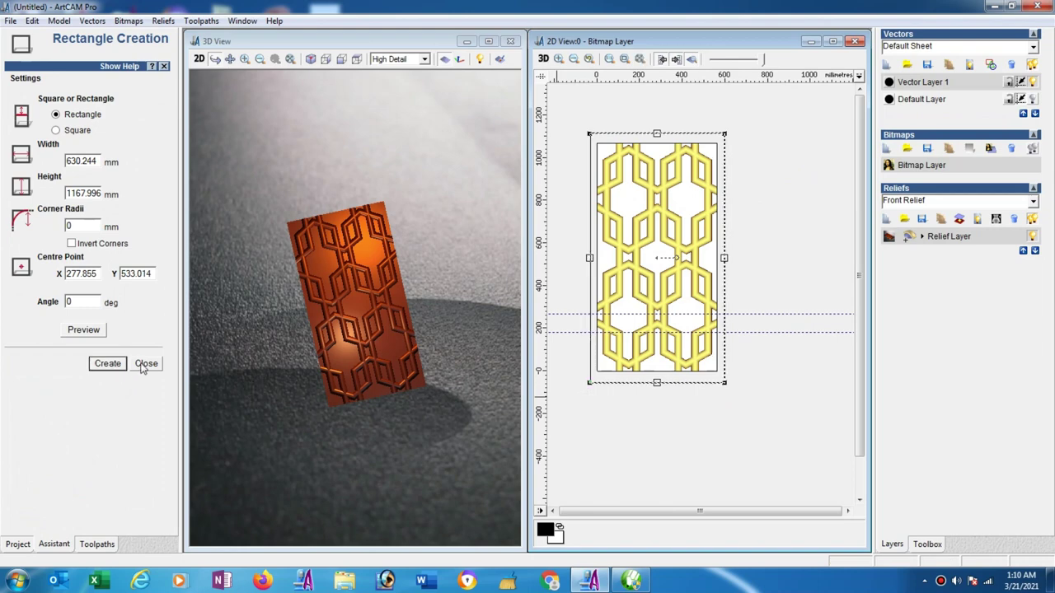
left_click(146, 363)
Merge the rectangle into the relief with Merge High at start height 0.1
right_click(723, 347)
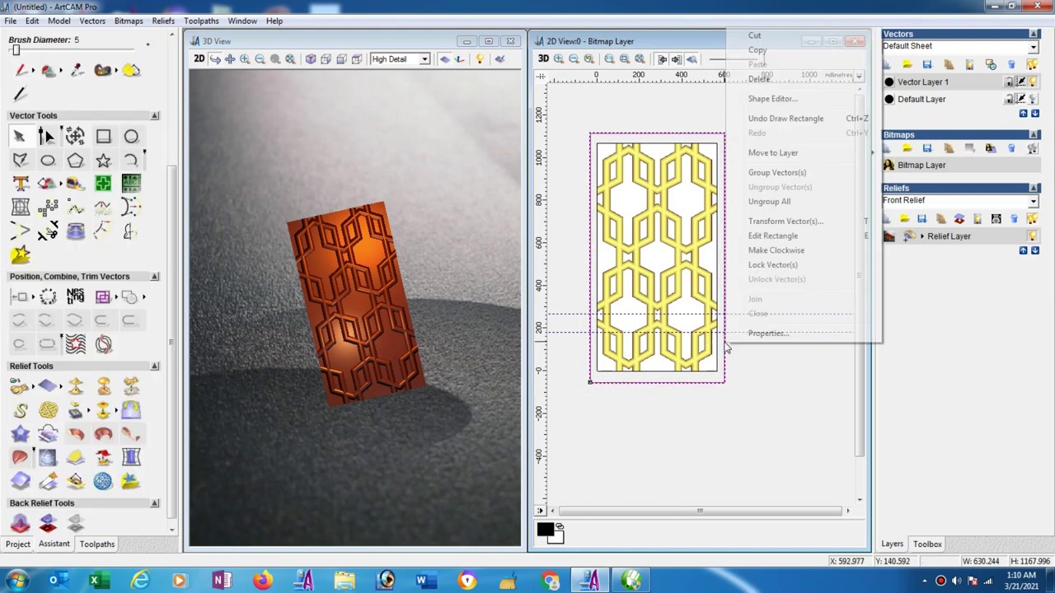
left_click(773, 99)
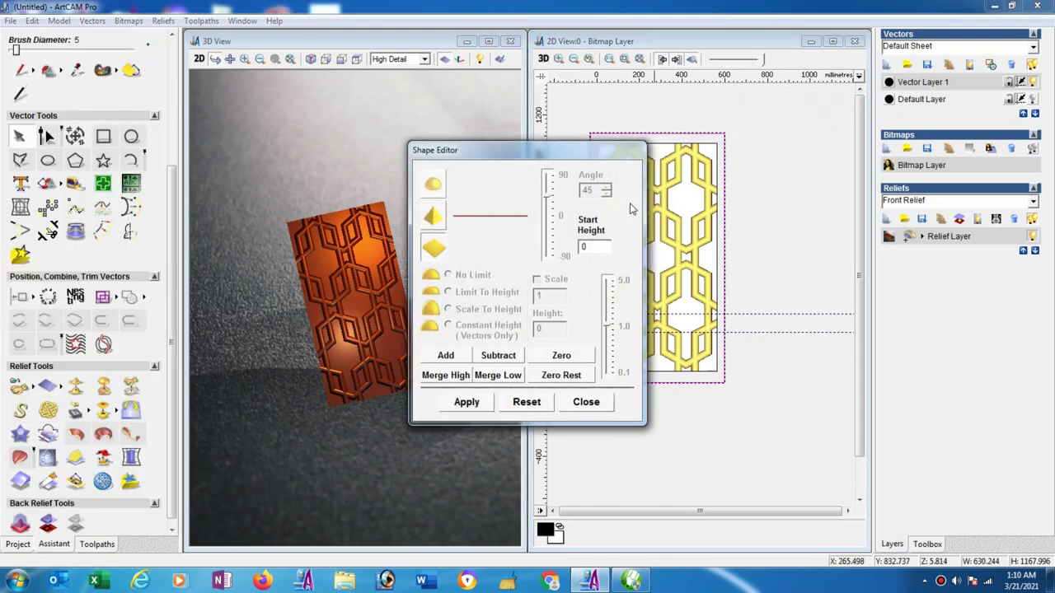
double_click(596, 245)
left_click(428, 377)
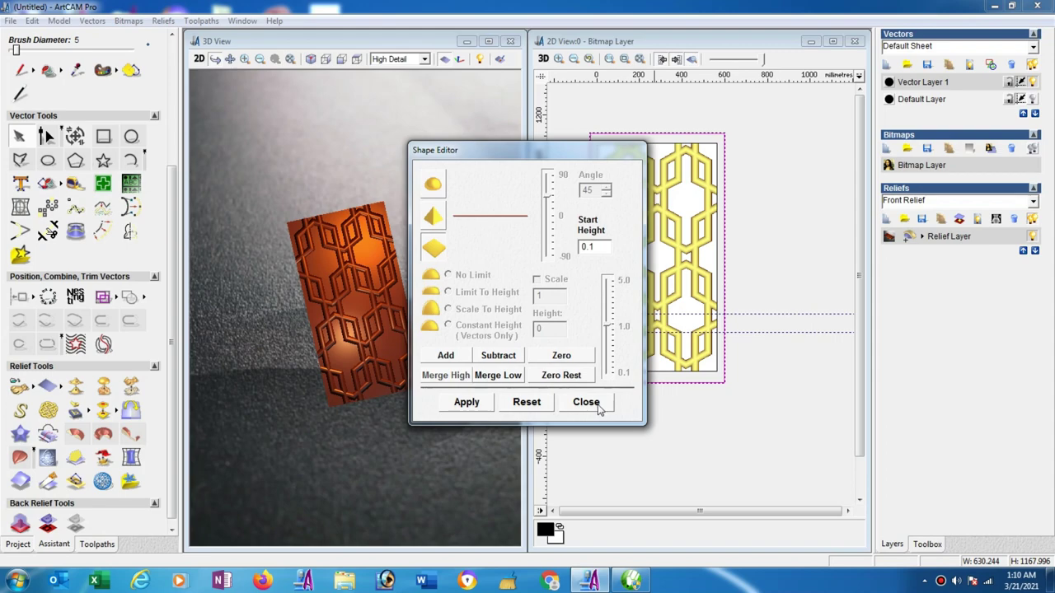
left_click(586, 402)
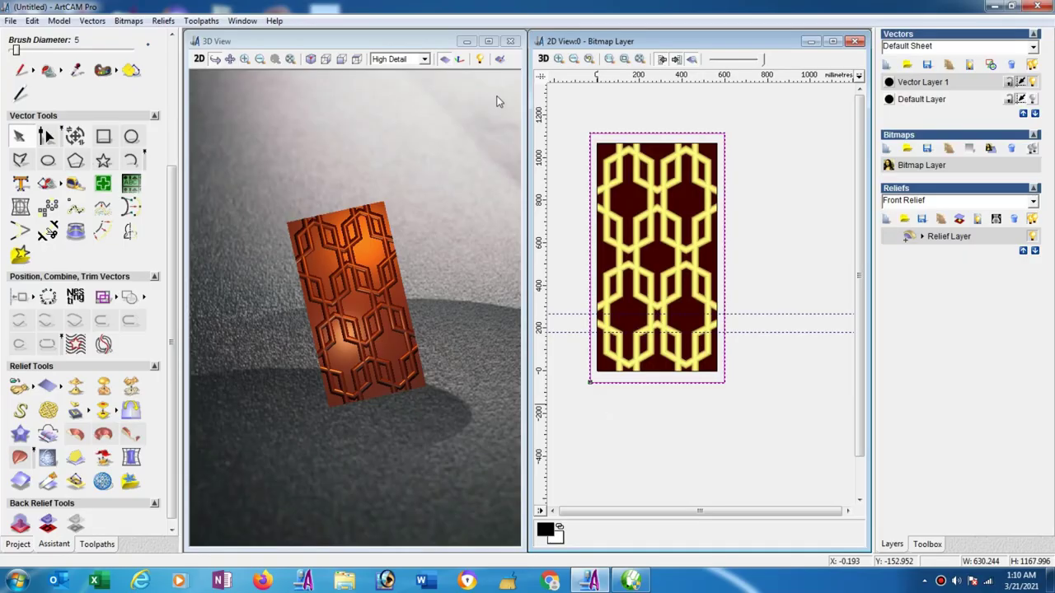
left_click(487, 41)
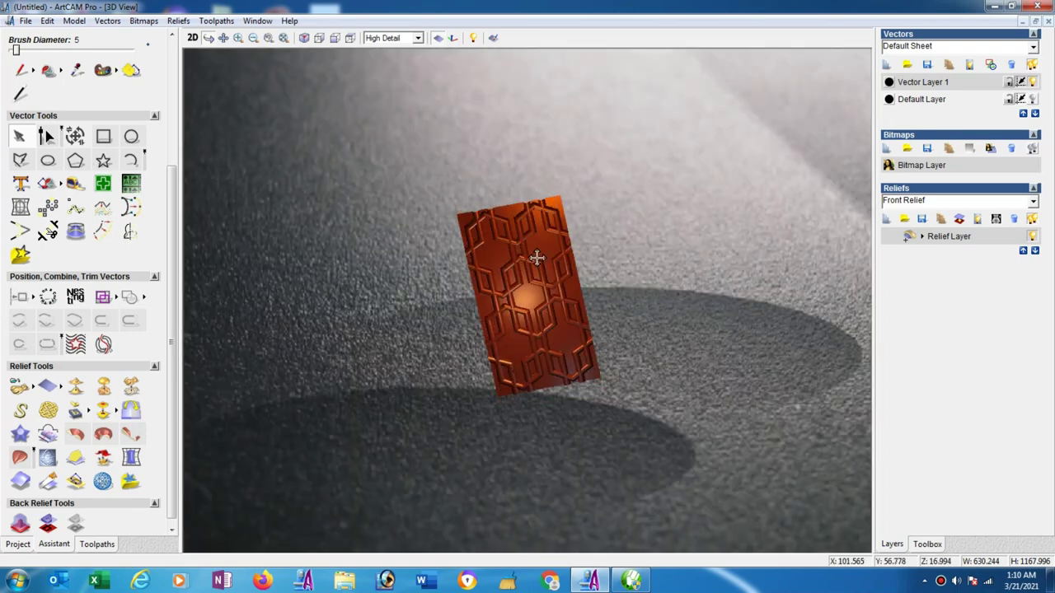
Rotate the 3D lattice panel to inspect its raised base, then show the Toolpaths tools
scroll(548, 306, "up", 2)
scroll(537, 306, "up", 2)
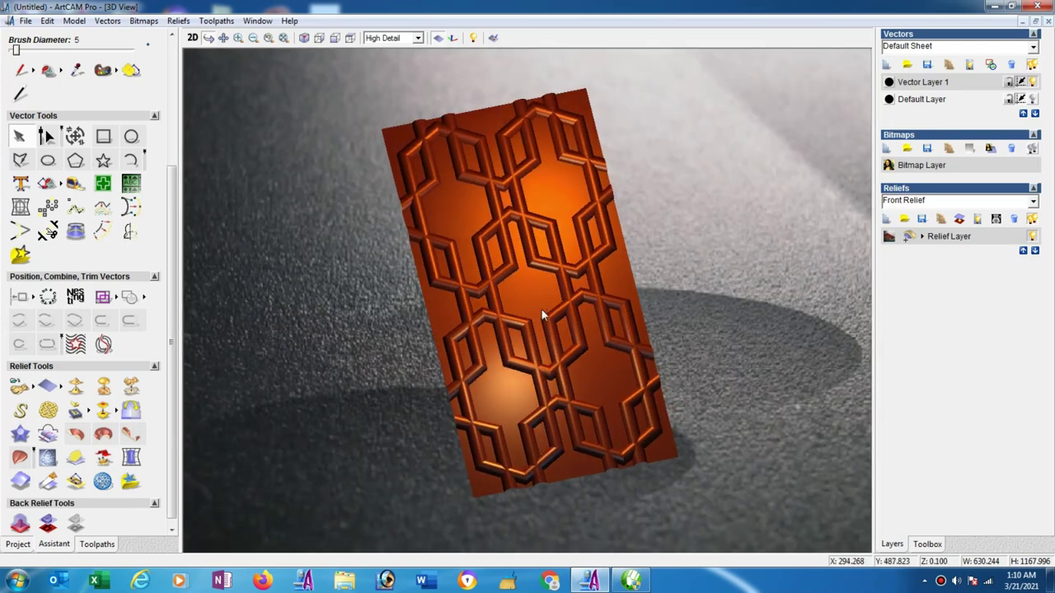
left_click_drag(546, 307, 495, 366)
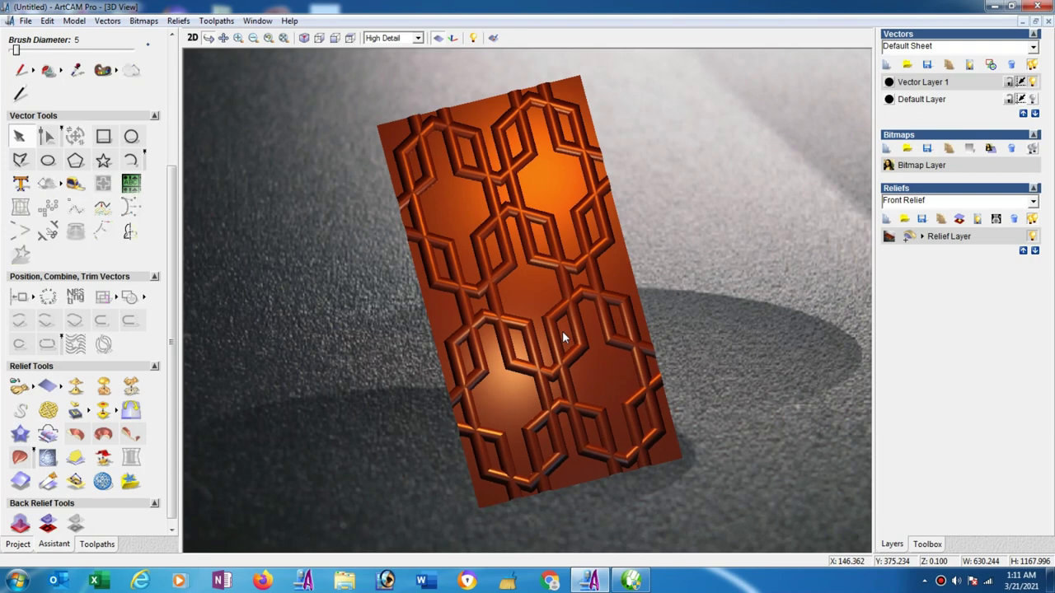
left_click_drag(589, 455, 635, 440)
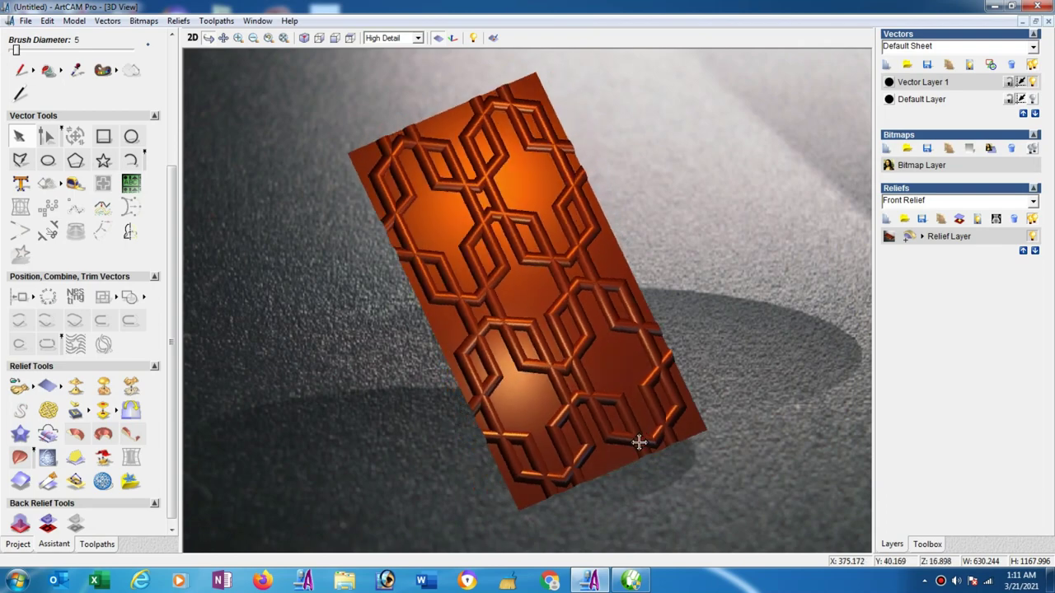
mouse_move(522, 253)
left_mouse_down()
mouse_move(508, 262)
mouse_move(555, 316)
mouse_move(574, 282)
mouse_move(546, 301)
left_mouse_up()
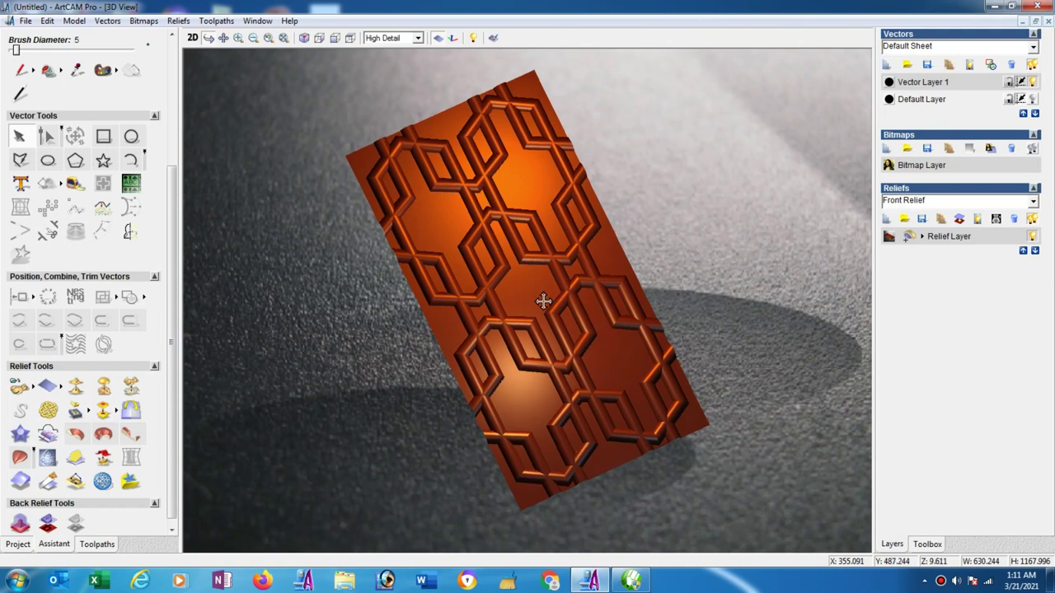
left_click(97, 545)
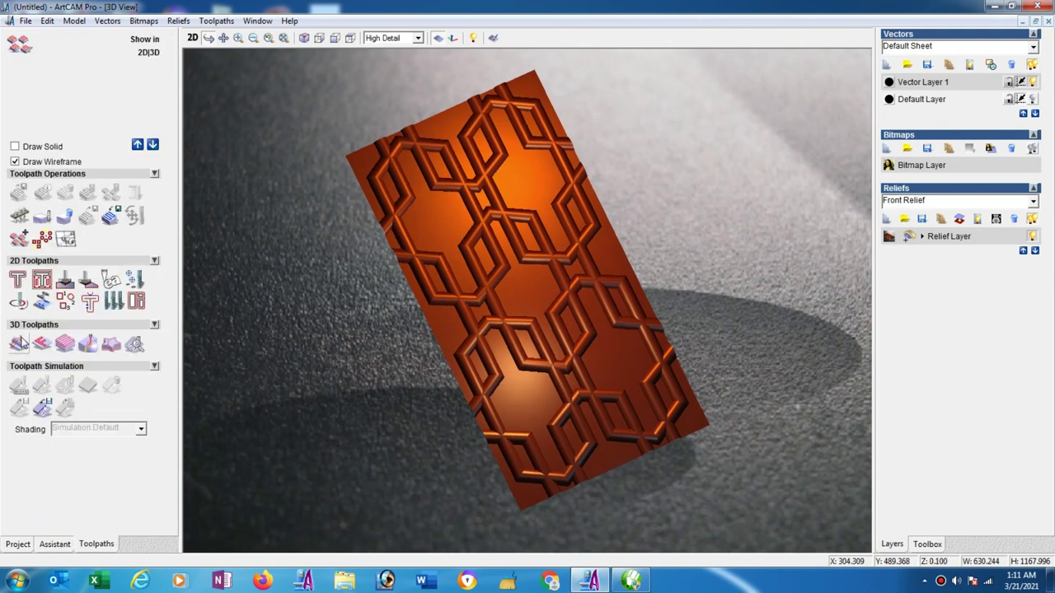
Start a Machine Relief toolpath and browse the tool database for a cutter
left_click(19, 345)
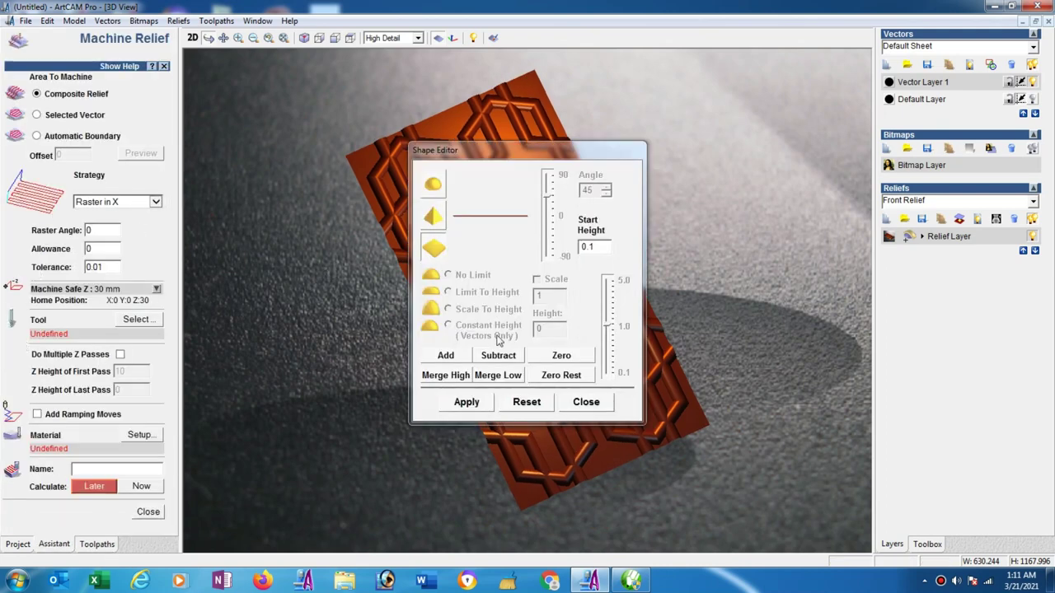
left_click(585, 403)
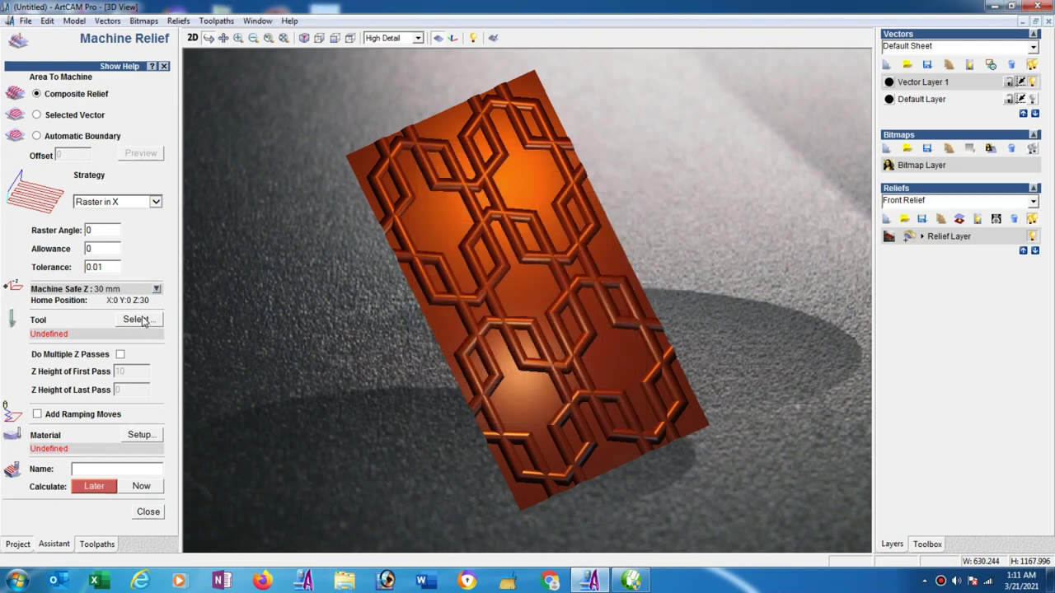
left_click(139, 321)
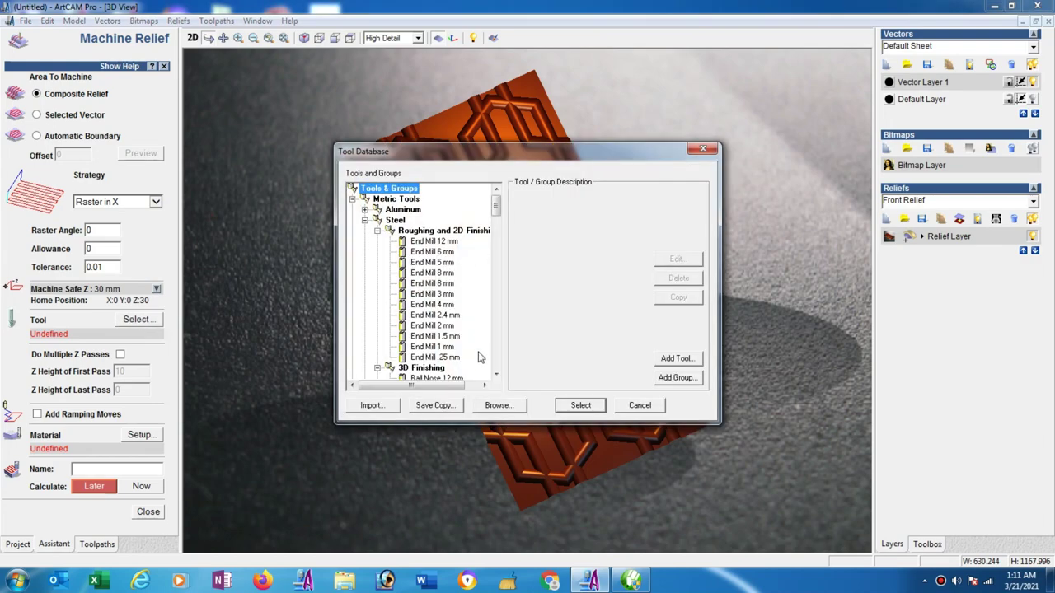
left_click(497, 375)
left_click(497, 375)
left_click(497, 375)
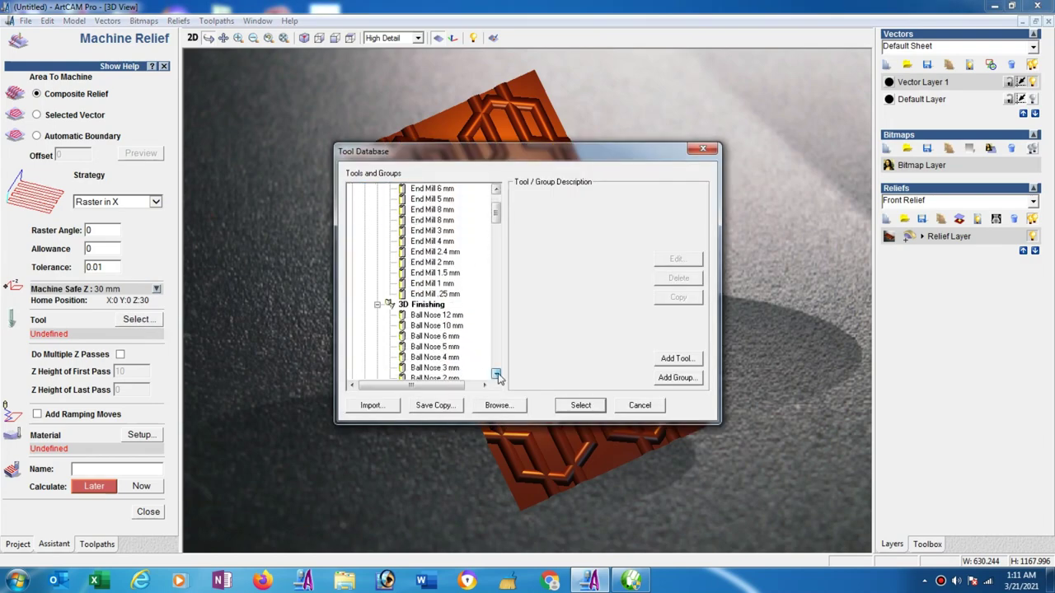
left_click(497, 375)
Select the Ball Nose 6 mm tool with its default settings for the raster toolpath
left_click(452, 327)
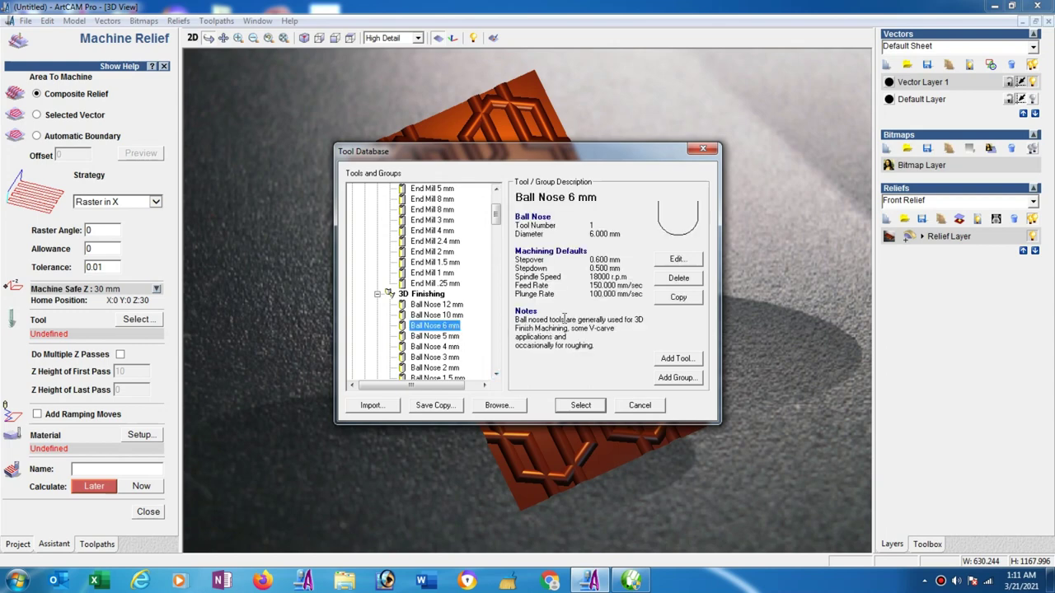
left_click(677, 260)
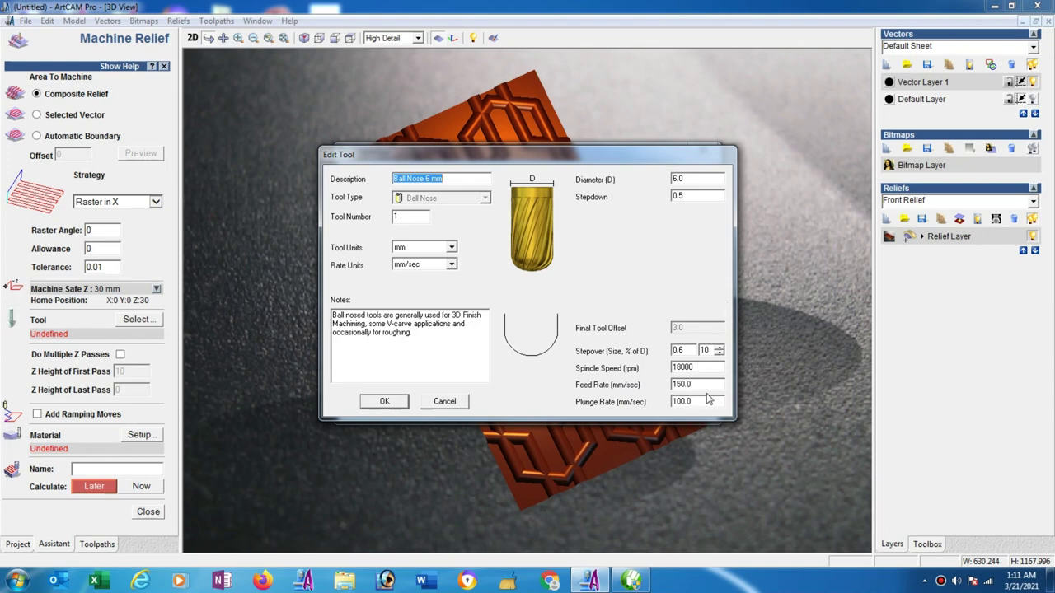
left_click(384, 404)
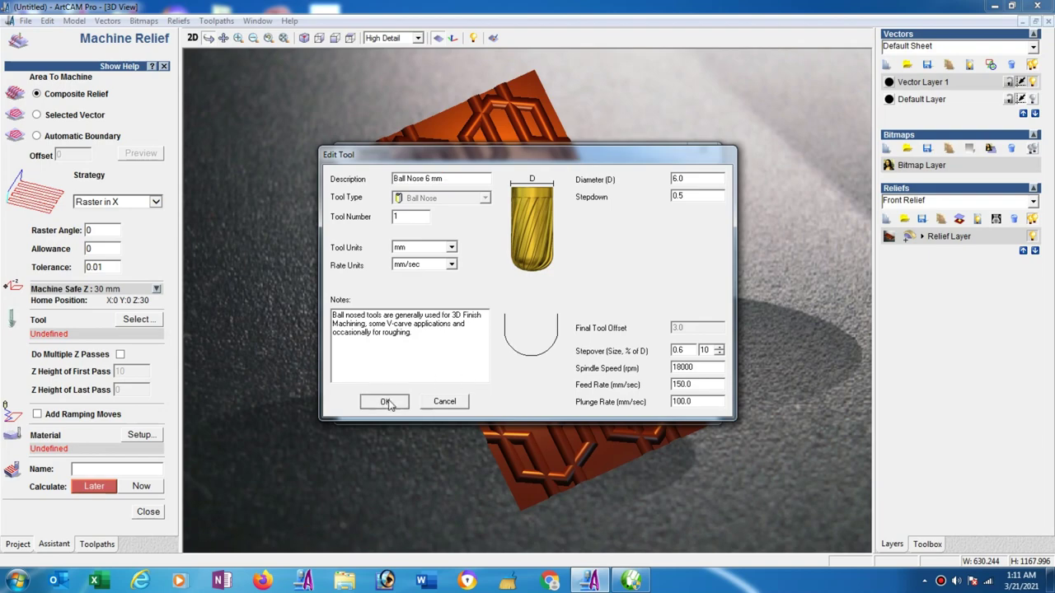
left_click(582, 406)
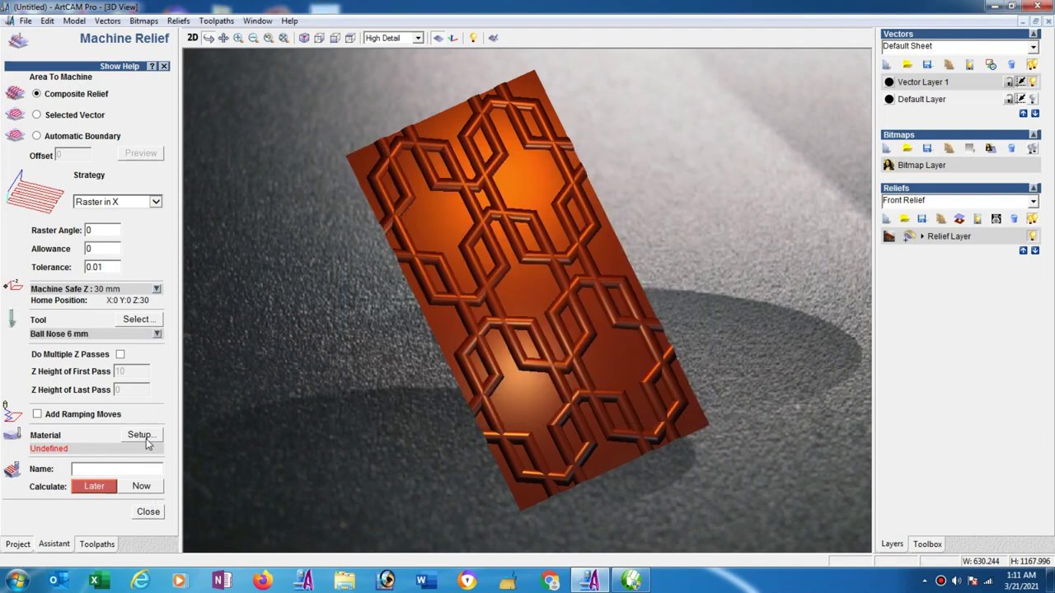
left_click(147, 441)
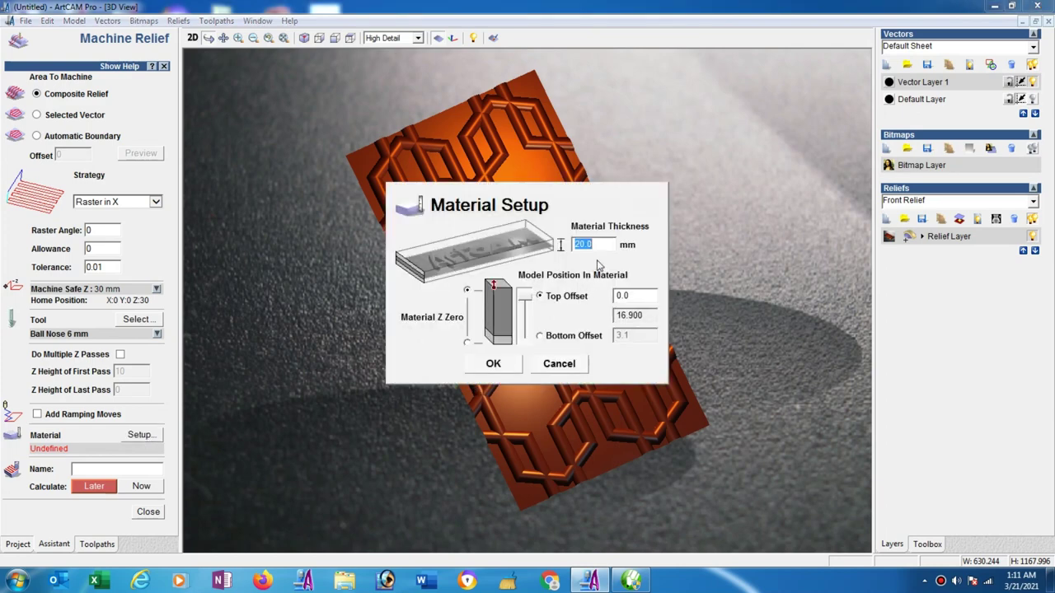
Set the material thickness to 30 mm and calculate the Ball Nose 6 mm Machine Relief toolpath
type("25")
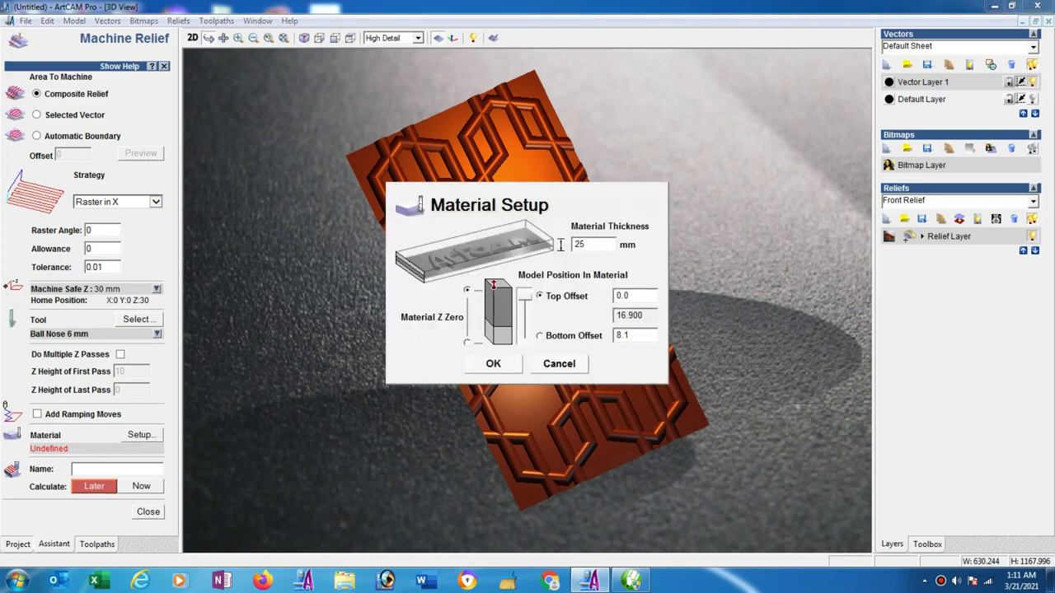
double_click(580, 245)
type("30")
left_click(494, 364)
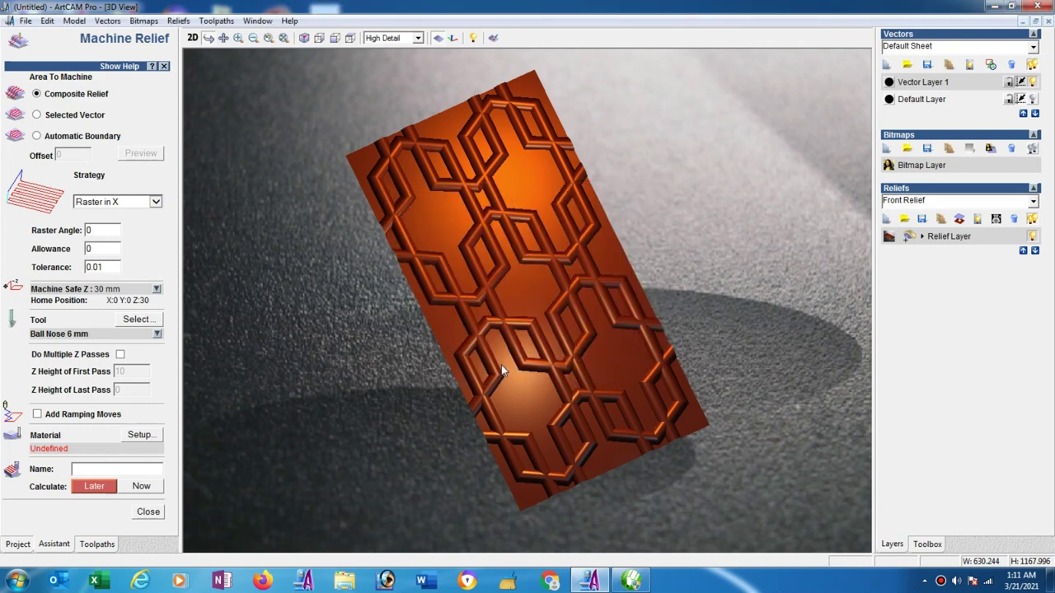
left_click(141, 487)
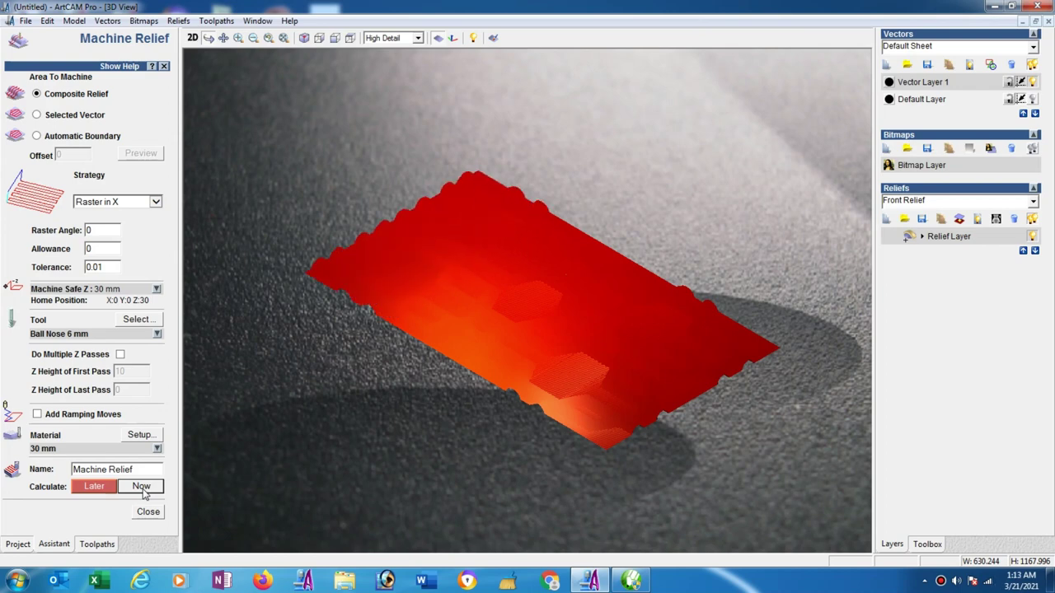
left_click(149, 516)
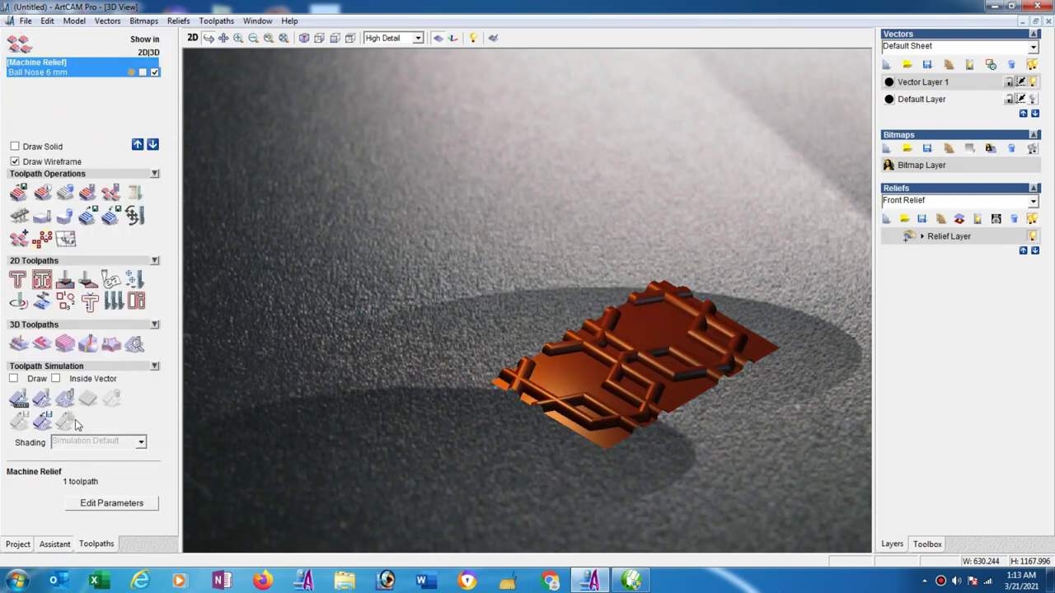
Simulate the toolpath in a 0 to -30 mm block at Standard resolution, then orbit to inspect the lattice
left_click(41, 399)
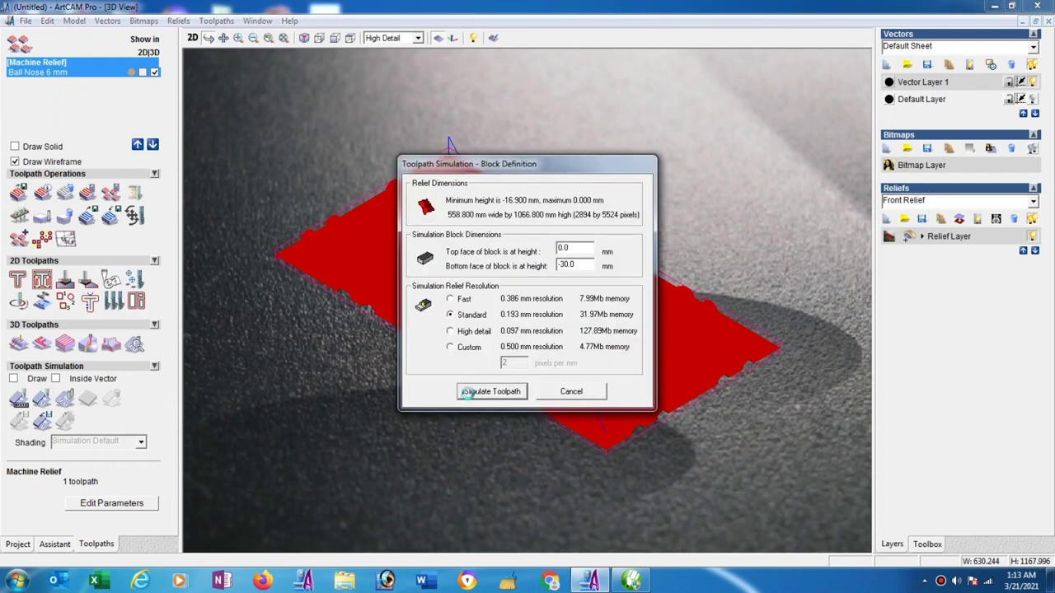
left_click(468, 393)
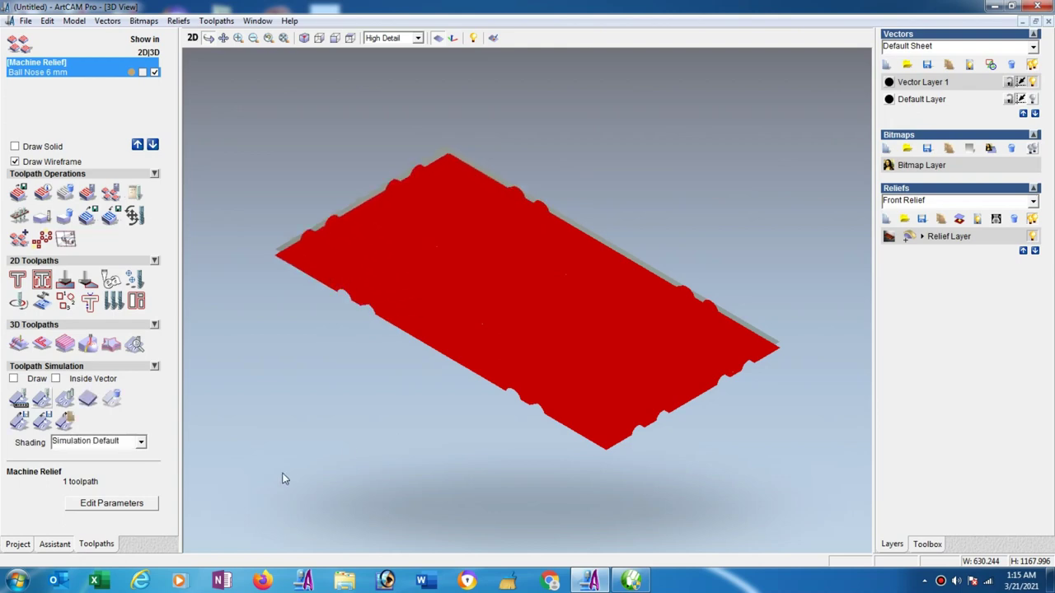
left_click_drag(606, 407, 571, 475)
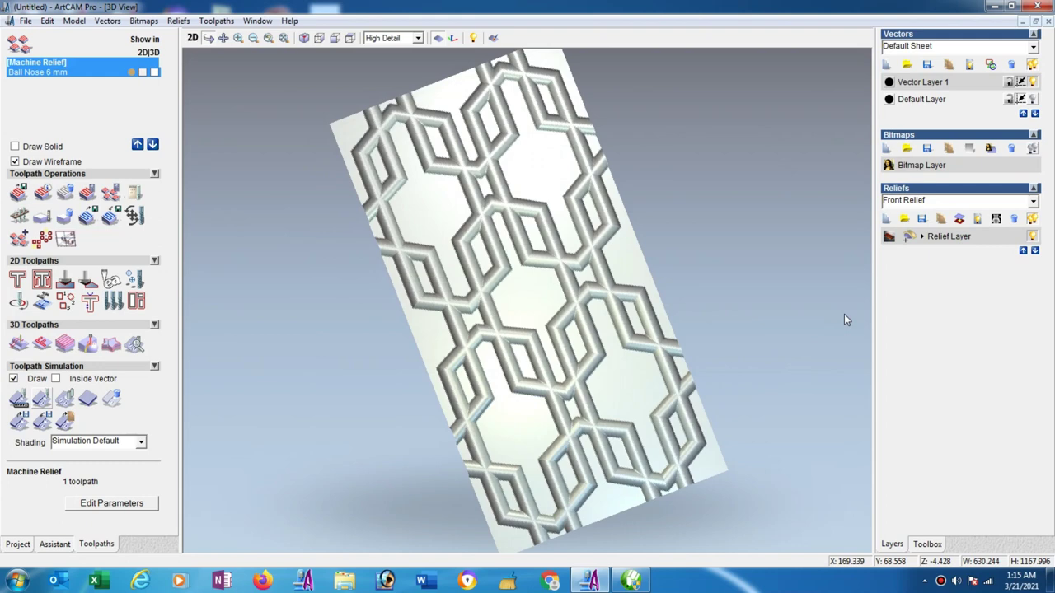
mouse_move(783, 302)
left_mouse_down()
mouse_move(758, 261)
mouse_move(711, 241)
mouse_move(680, 182)
left_mouse_up()
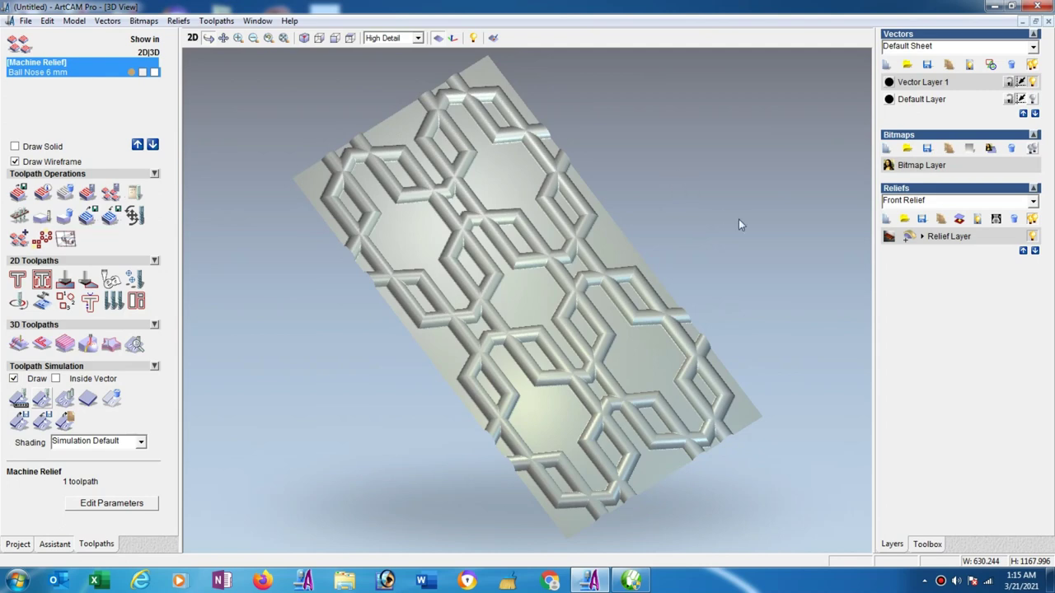
Show Bandicam's main window from its system tray icon
left_click(943, 582)
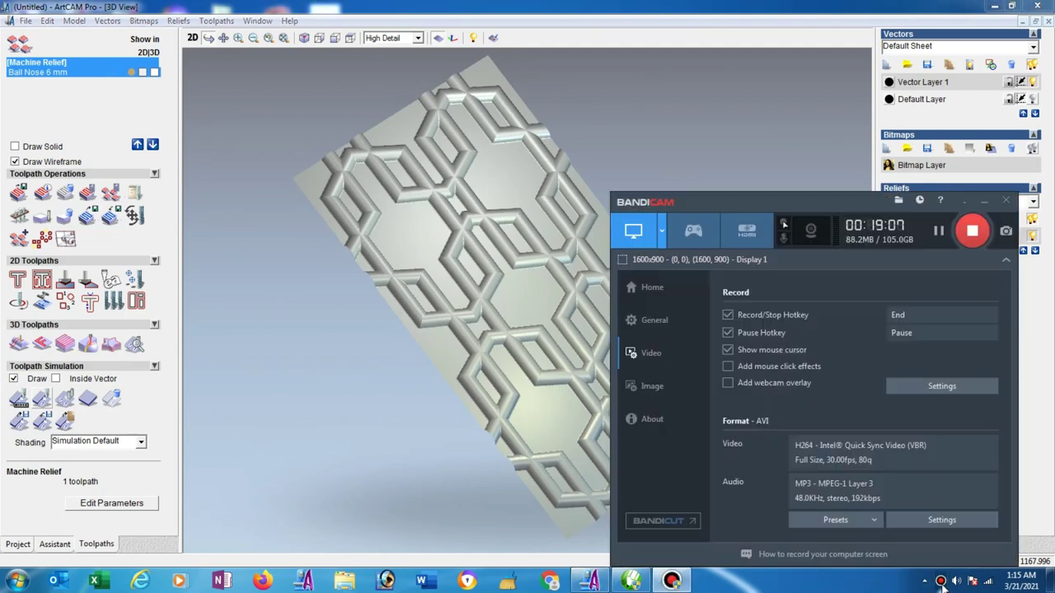